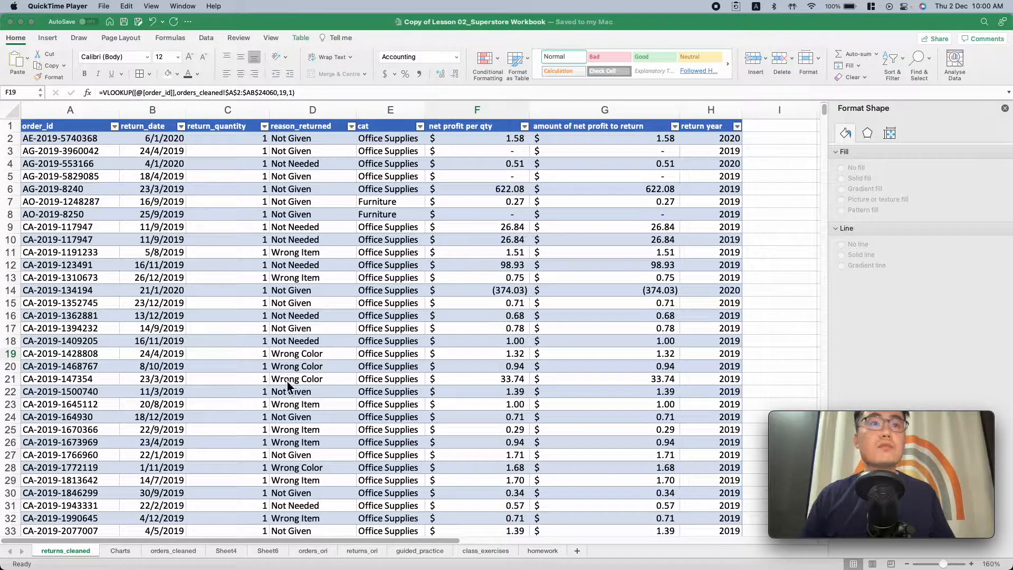
Add data labels to the bars of the total sales in 2019 chart on the Charts sheet
{"action": "left_click", "coordinate": [126, 552]}
{"action": "left_click", "coordinate": [122, 553]}
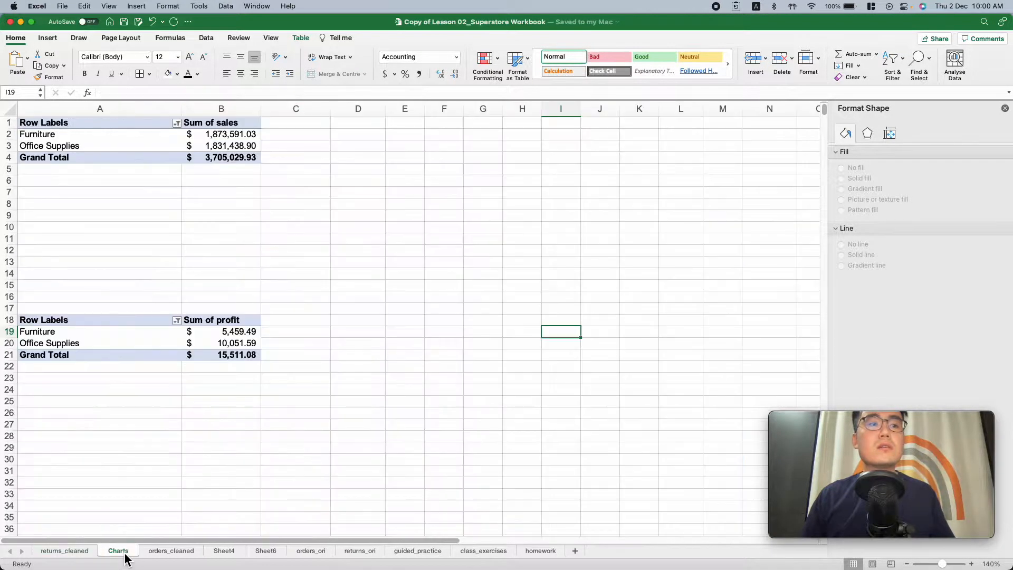
{"action": "scroll", "coordinate": [258, 376], "scroll_direction": "down", "scroll_amount": 10}
{"action": "scroll", "coordinate": [258, 373], "scroll_direction": "up", "scroll_amount": 10}
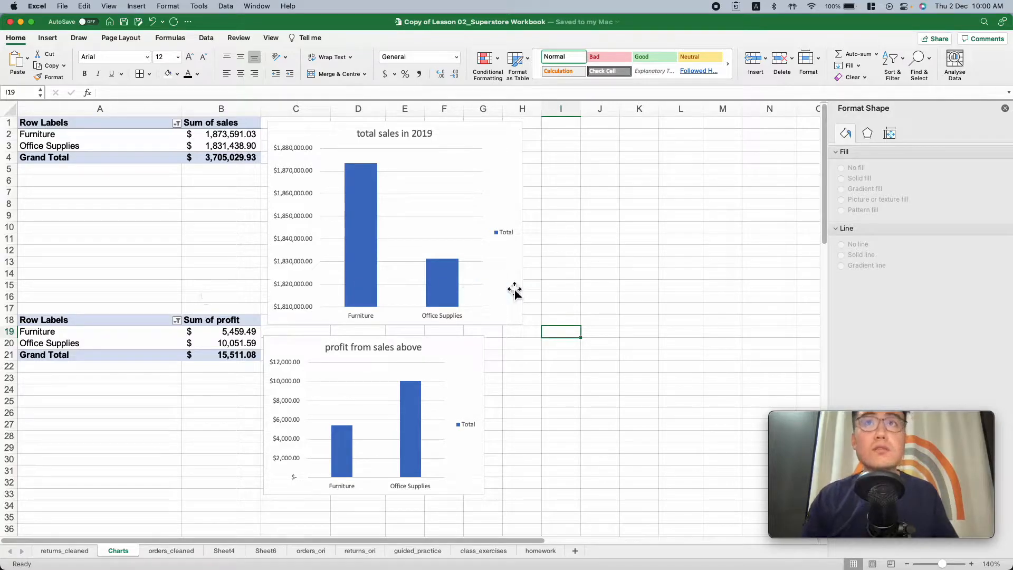
{"action": "scroll", "coordinate": [602, 303], "scroll_direction": "down", "scroll_amount": 20}
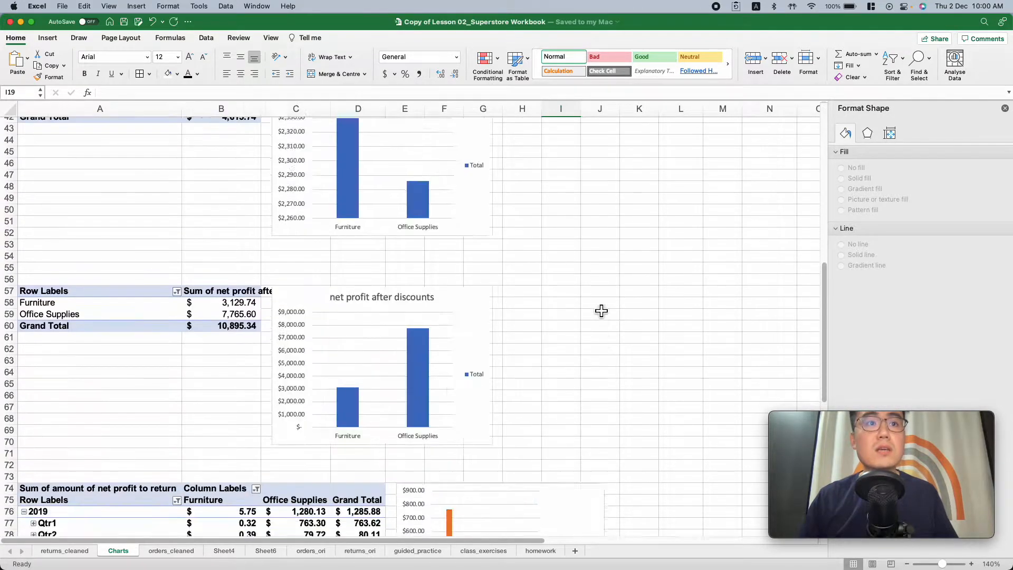
{"action": "scroll", "coordinate": [604, 309], "scroll_direction": "up", "scroll_amount": 20}
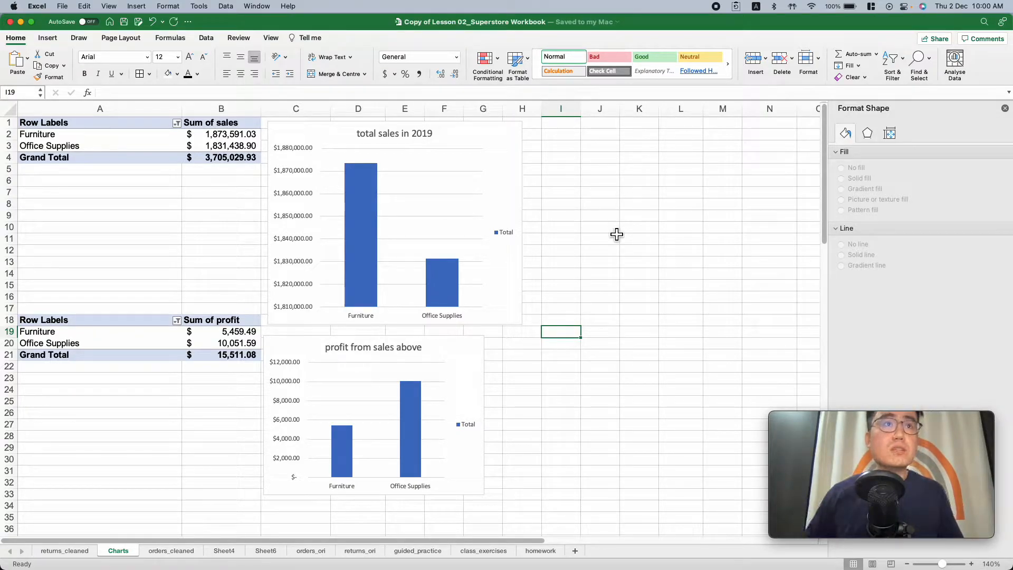
{"action": "right_click", "coordinate": [368, 273]}
{"action": "left_click", "coordinate": [445, 384]}
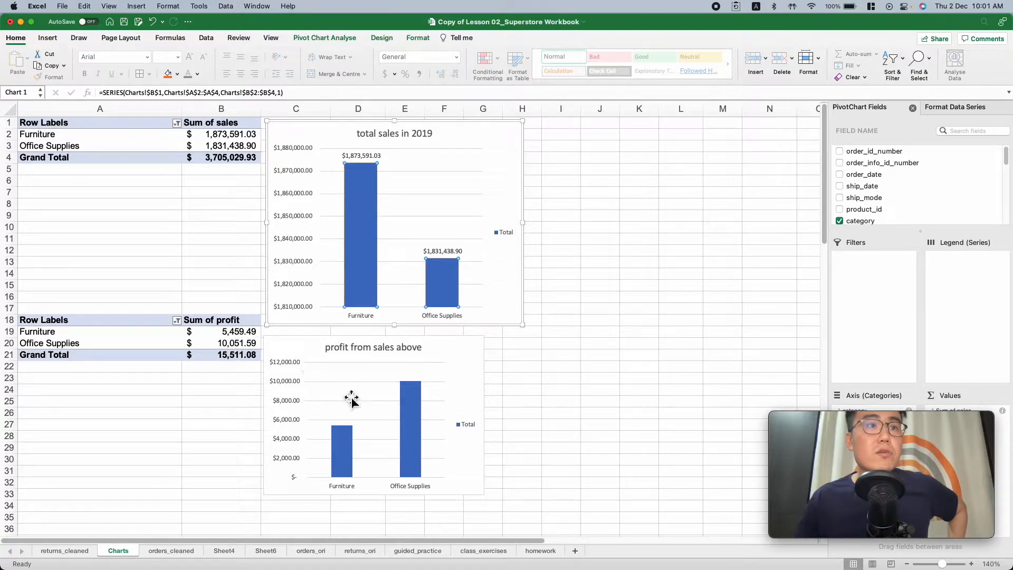
Move the discounts given chart to the right so it uncovers the "Sum of discount in dollar" header
{"action": "scroll", "coordinate": [372, 403], "scroll_direction": "down", "scroll_amount": 6}
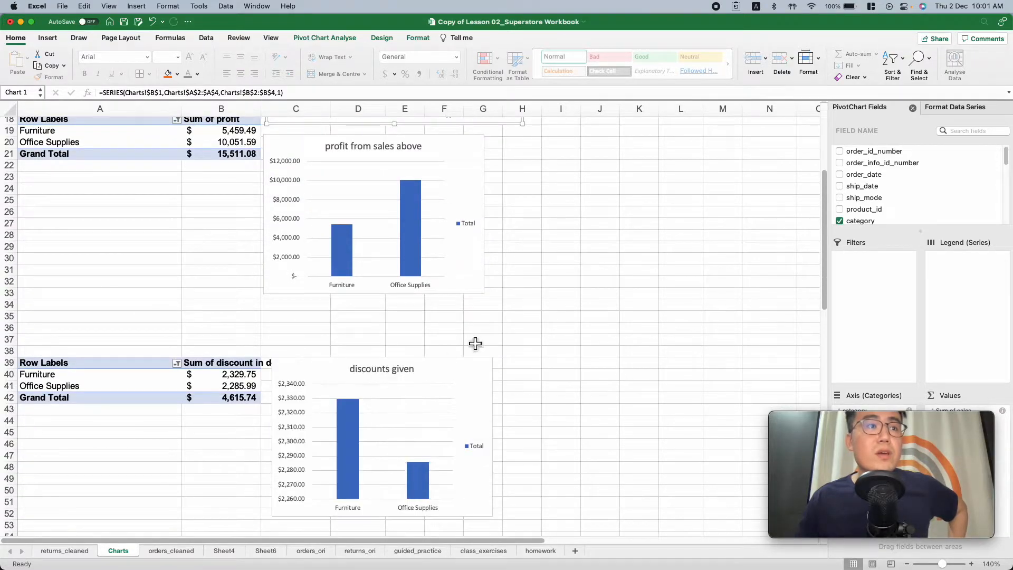
{"action": "left_click", "coordinate": [454, 373]}
{"action": "left_click_drag", "start_coordinate": [444, 371], "coordinate": [476, 361]}
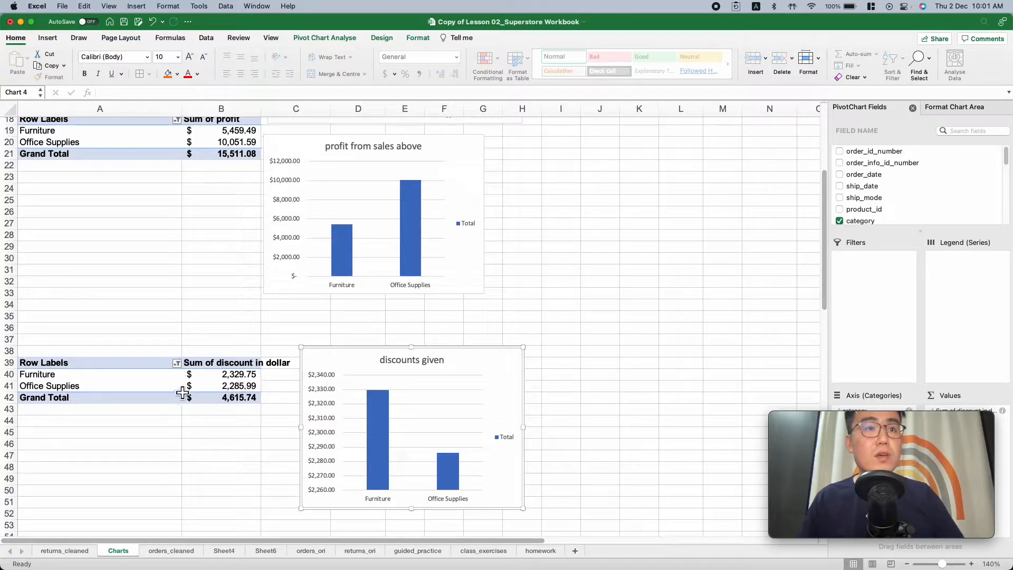
Move the net profit after discounts chart to the right, clear of the "Sum of net profit after discount" header
{"action": "scroll", "coordinate": [143, 385], "scroll_direction": "down", "scroll_amount": 10}
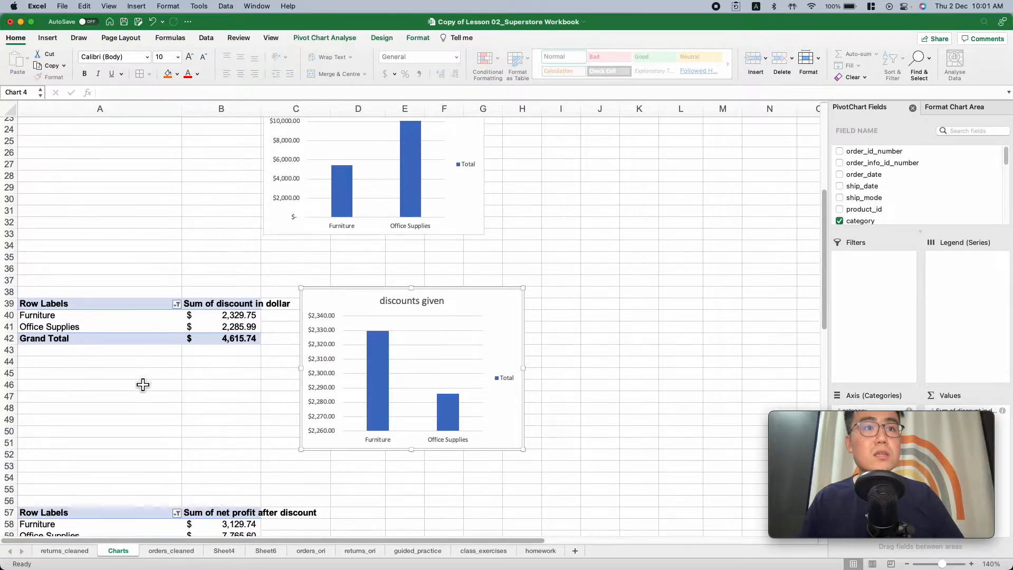
{"action": "scroll", "coordinate": [152, 384], "scroll_direction": "up", "scroll_amount": 4}
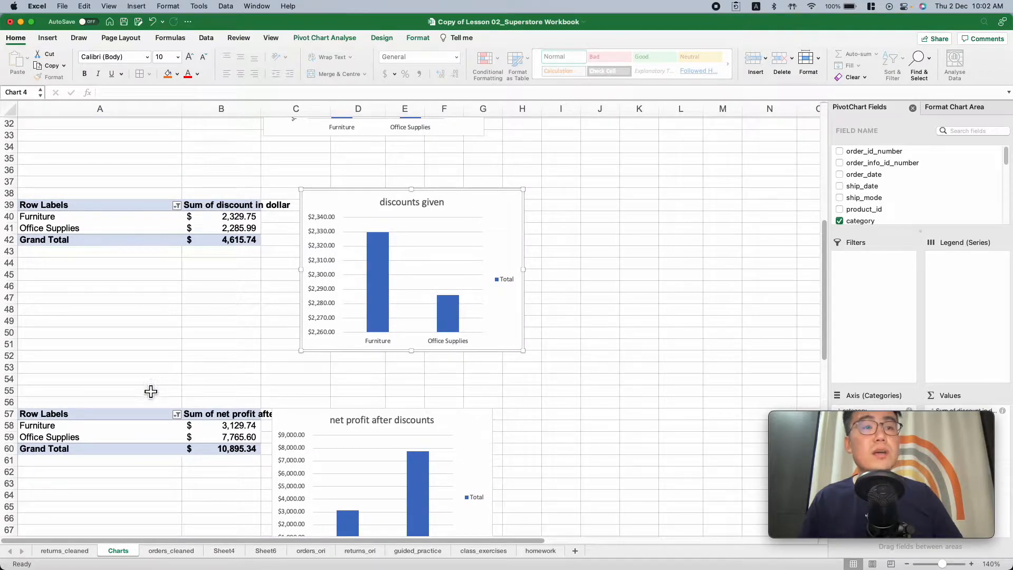
{"action": "left_click", "coordinate": [306, 418]}
{"action": "left_click_drag", "start_coordinate": [304, 410], "coordinate": [351, 411]}
Compare Furniture and Office Supplies across the total sales, profit, discounts given and net profit after discounts charts
{"action": "scroll", "coordinate": [293, 385], "scroll_direction": "up", "scroll_amount": 15}
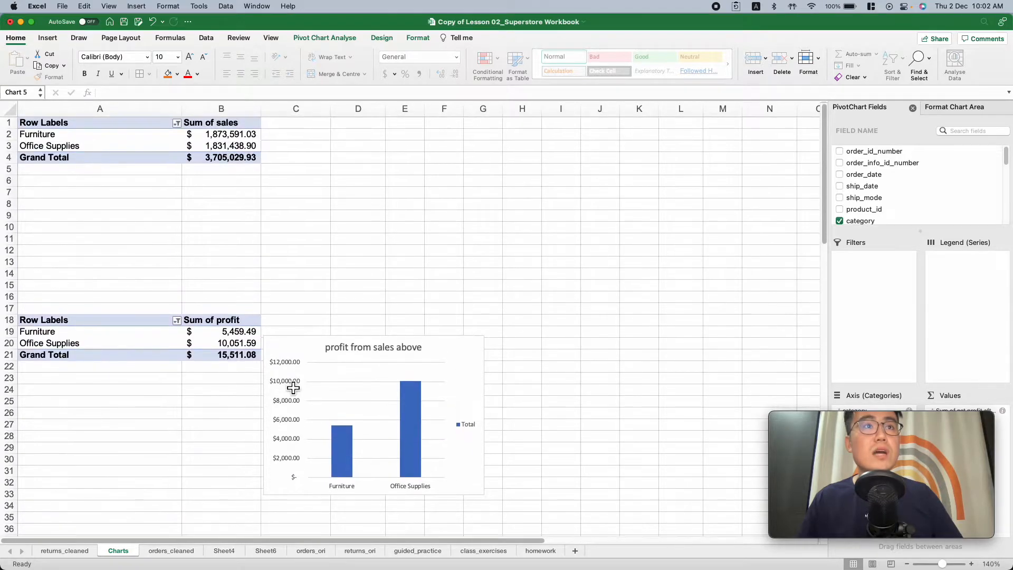
{"action": "mouse_move", "coordinate": [387, 243]}
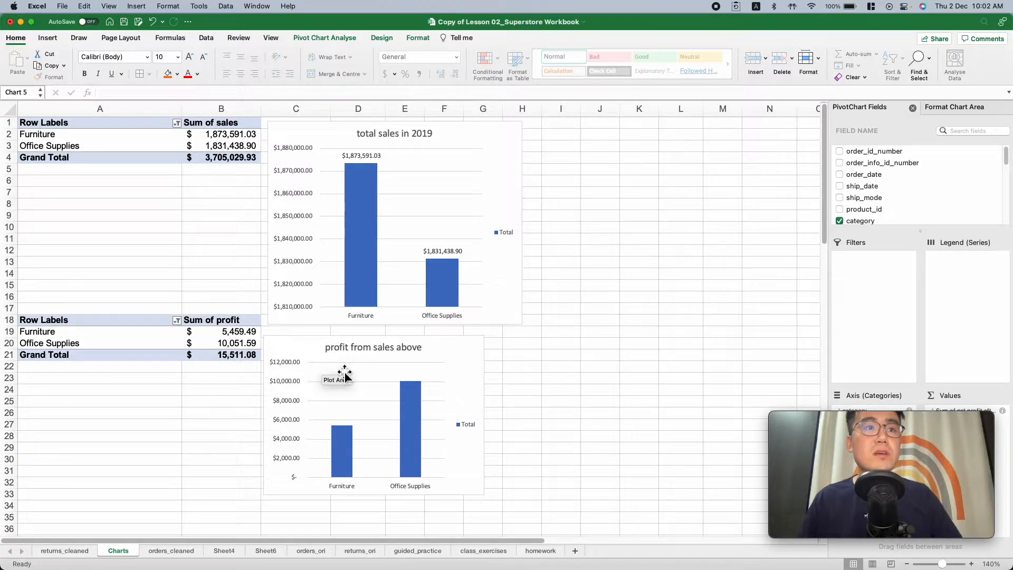
{"action": "scroll", "coordinate": [369, 373], "scroll_direction": "down", "scroll_amount": 5}
{"action": "scroll", "coordinate": [369, 374], "scroll_direction": "down", "scroll_amount": 9}
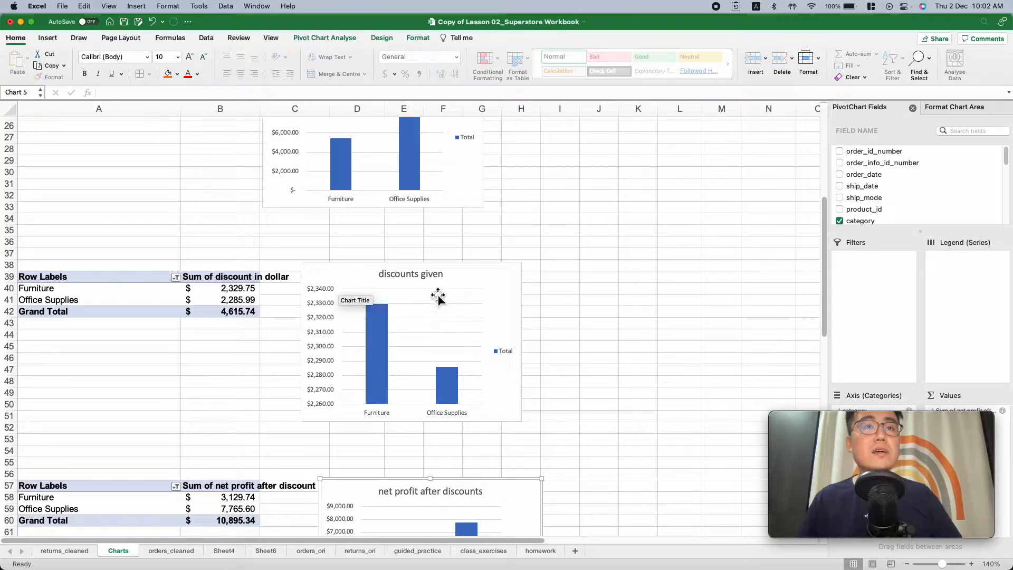
{"action": "scroll", "coordinate": [379, 199], "scroll_direction": "up", "scroll_amount": 7}
{"action": "scroll", "coordinate": [401, 253], "scroll_direction": "down", "scroll_amount": 4}
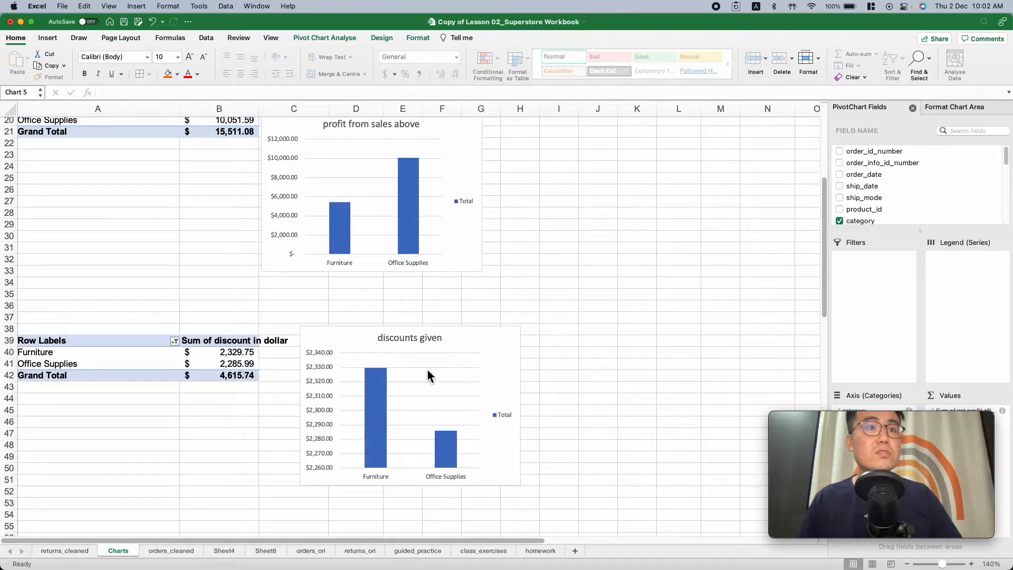
{"action": "scroll", "coordinate": [419, 367], "scroll_direction": "down", "scroll_amount": 5}
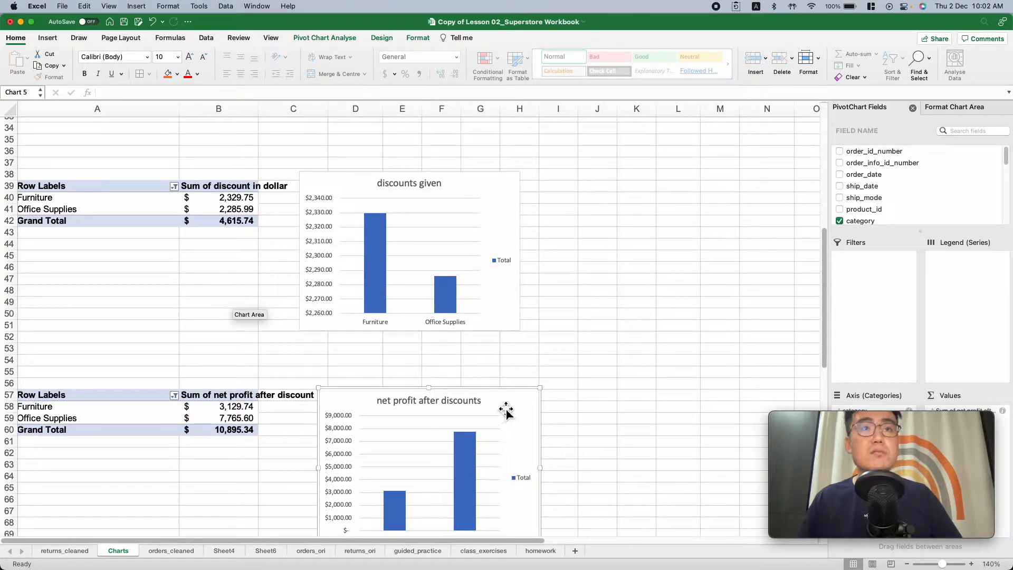
{"action": "scroll", "coordinate": [472, 417], "scroll_direction": "down", "scroll_amount": 3}
{"action": "scroll", "coordinate": [472, 417], "scroll_direction": "down", "scroll_amount": 1}
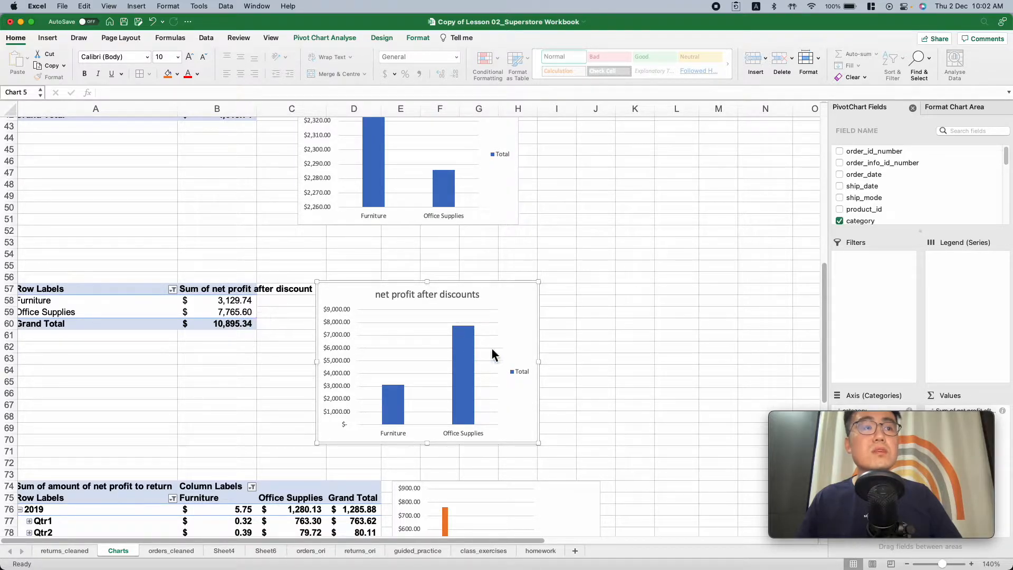
{"action": "scroll", "coordinate": [430, 348], "scroll_direction": "left", "scroll_amount": 1}
{"action": "scroll", "coordinate": [430, 348], "scroll_direction": "right", "scroll_amount": 1}
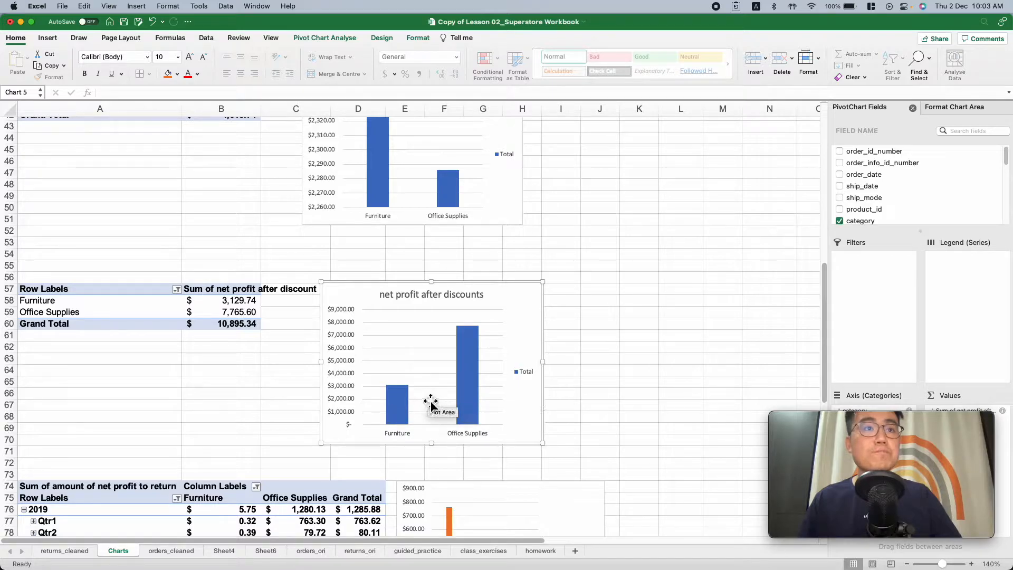
Examine the 2019 quarterly returns table and chart and the net profit after discounts and returns table against the earlier charts
{"action": "scroll", "coordinate": [427, 390], "scroll_direction": "down", "scroll_amount": 5}
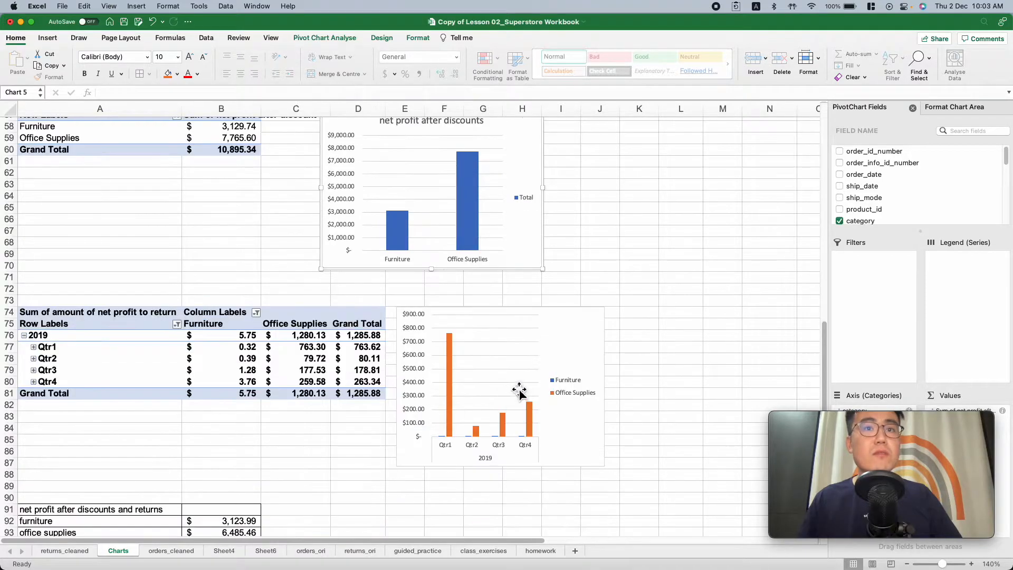
{"action": "scroll", "coordinate": [468, 380], "scroll_direction": "up", "scroll_amount": 4}
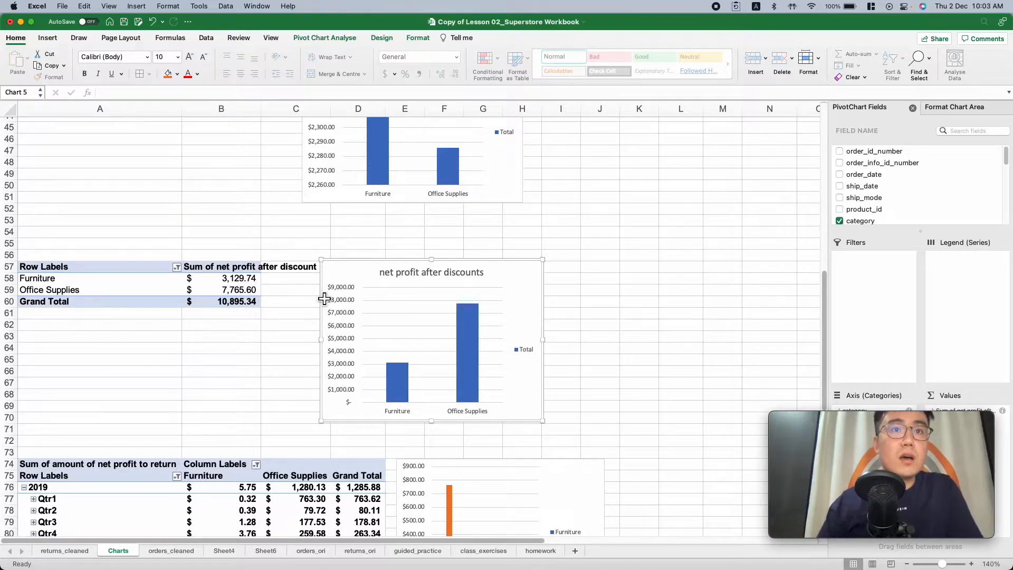
{"action": "scroll", "coordinate": [255, 375], "scroll_direction": "down", "scroll_amount": 5}
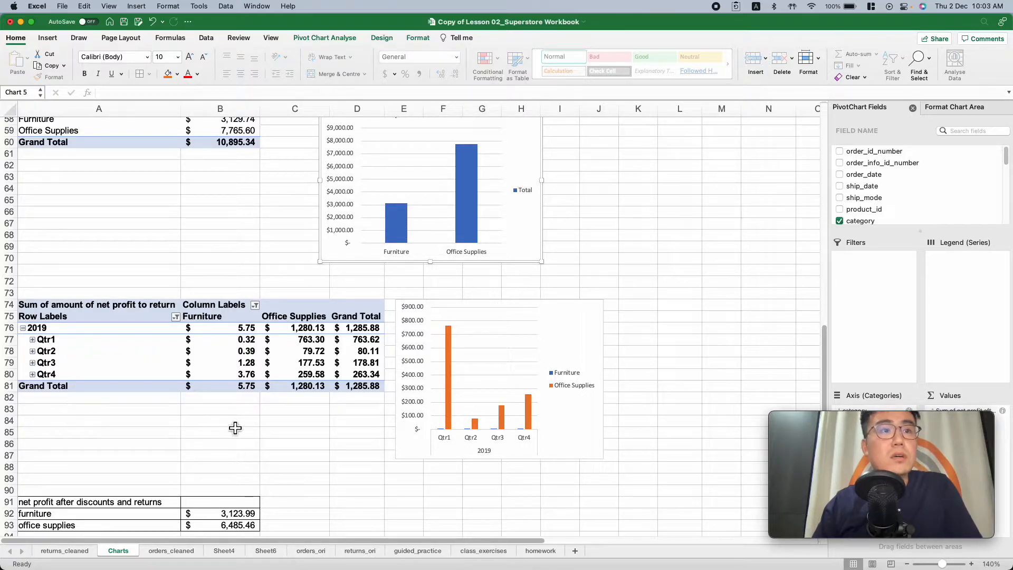
{"action": "scroll", "coordinate": [287, 419], "scroll_direction": "up", "scroll_amount": 2}
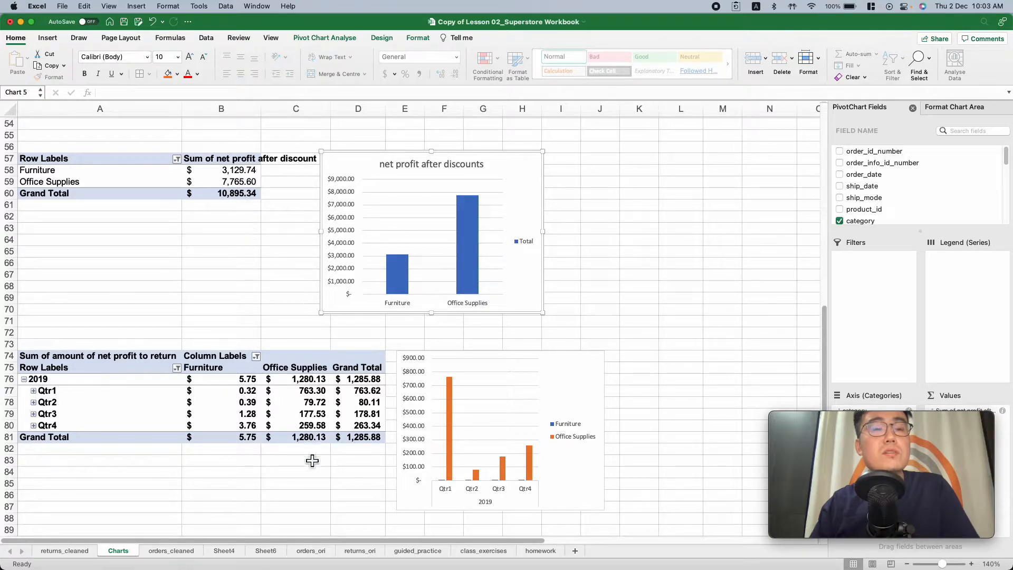
{"action": "scroll", "coordinate": [317, 451], "scroll_direction": "down", "scroll_amount": 1}
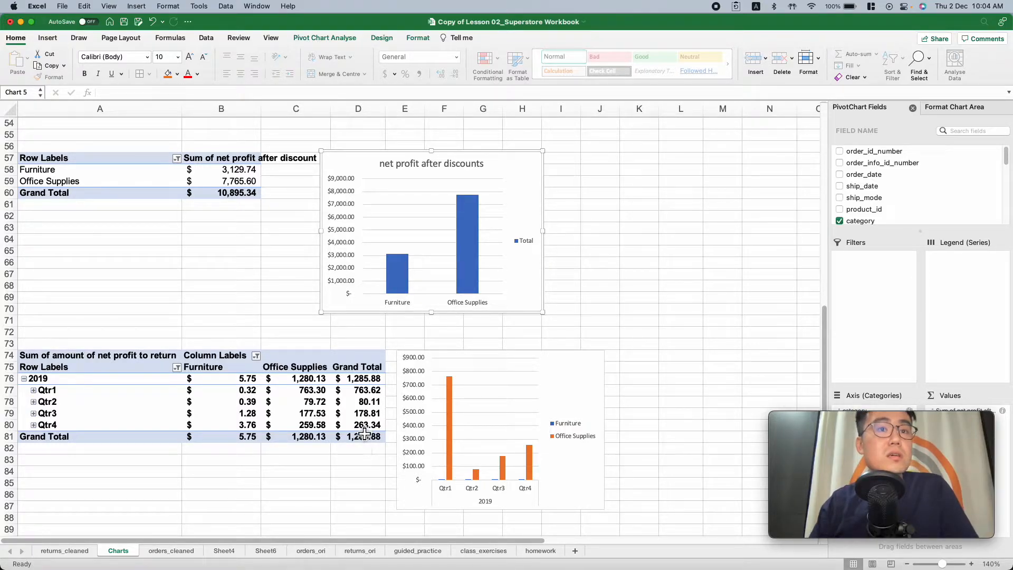
{"action": "scroll", "coordinate": [364, 433], "scroll_direction": "down", "scroll_amount": 2}
{"action": "scroll", "coordinate": [365, 434], "scroll_direction": "right", "scroll_amount": 1}
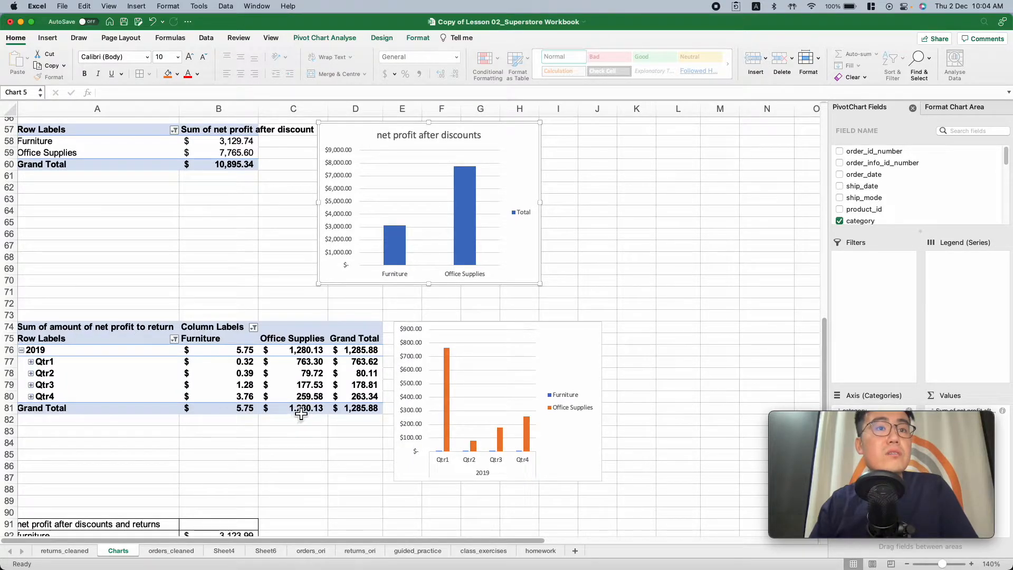
{"action": "scroll", "coordinate": [306, 426], "scroll_direction": "down", "scroll_amount": 5}
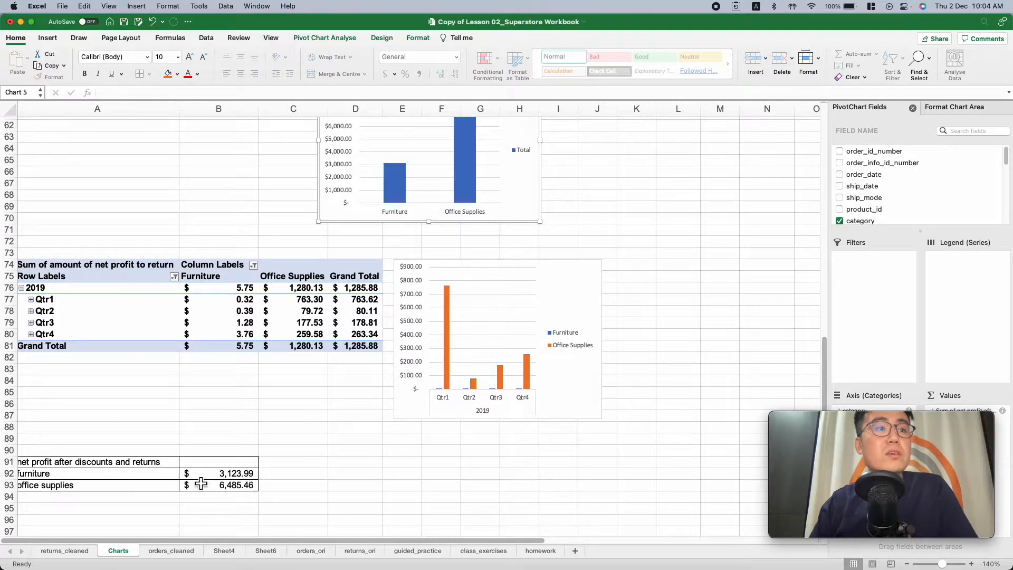
{"action": "scroll", "coordinate": [151, 480], "scroll_direction": "left", "scroll_amount": 1}
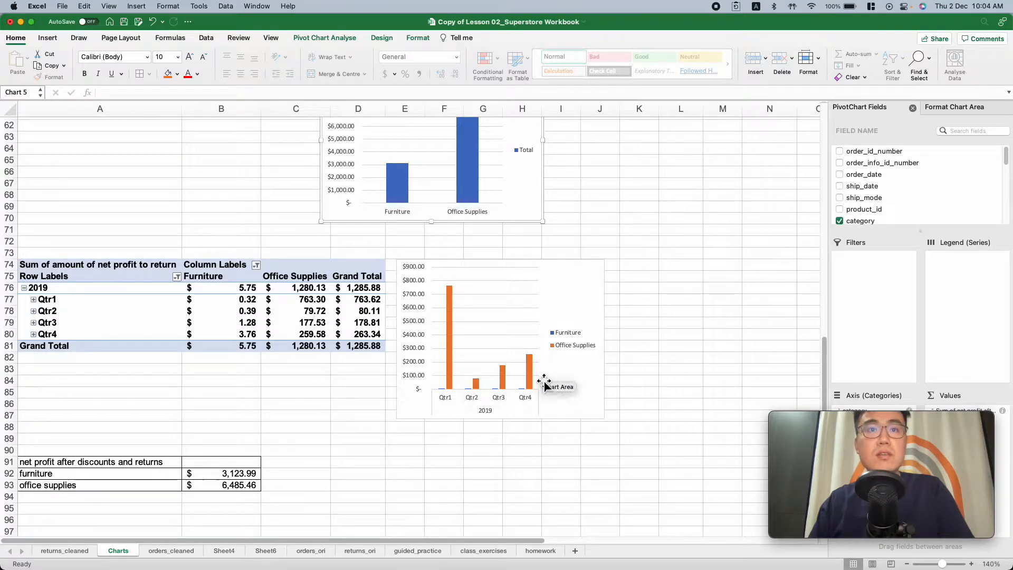
{"action": "mouse_move", "coordinate": [478, 388]}
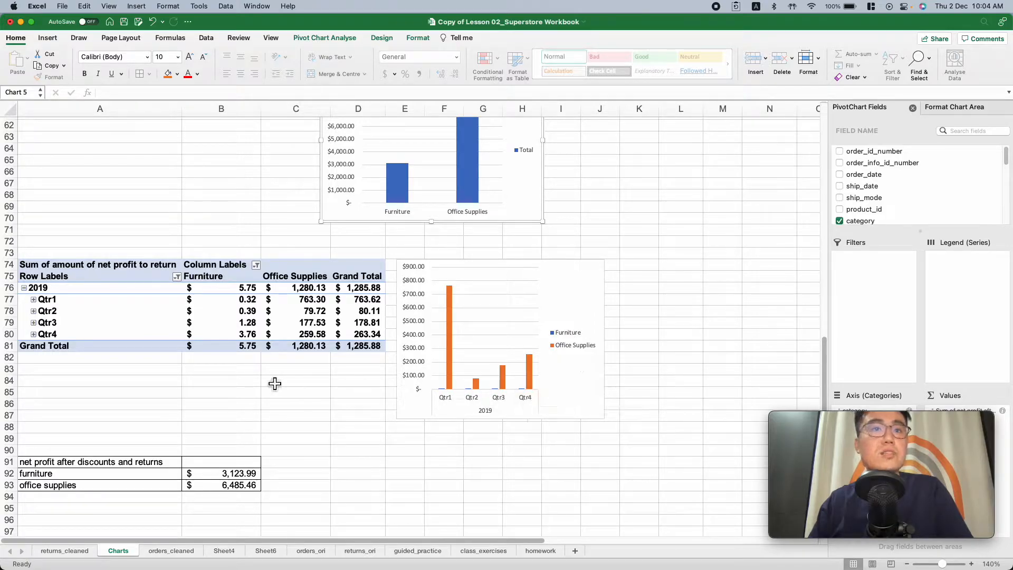
{"action": "scroll", "coordinate": [181, 317], "scroll_direction": "up", "scroll_amount": 15}
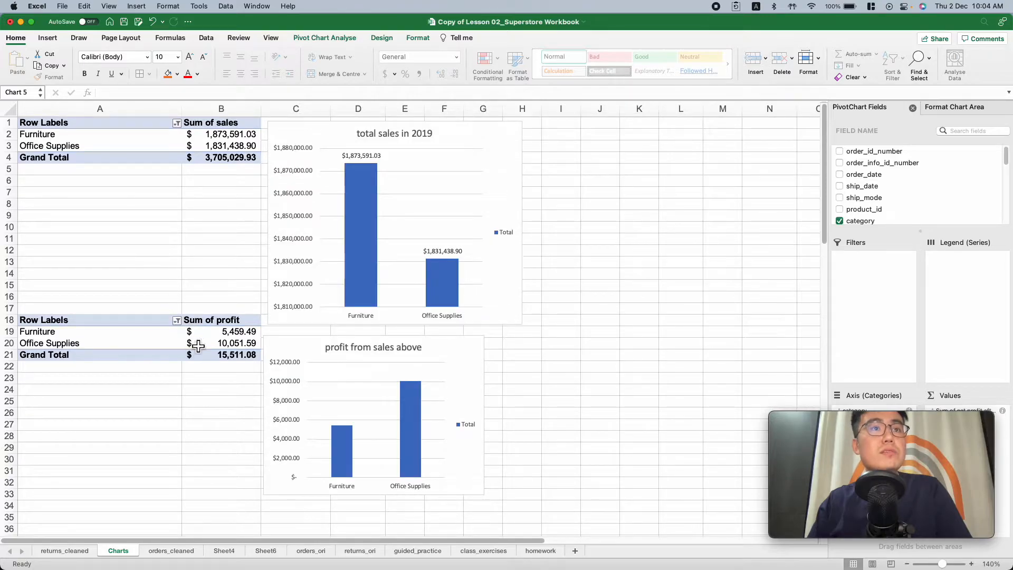
{"action": "scroll", "coordinate": [204, 357], "scroll_direction": "down", "scroll_amount": 5}
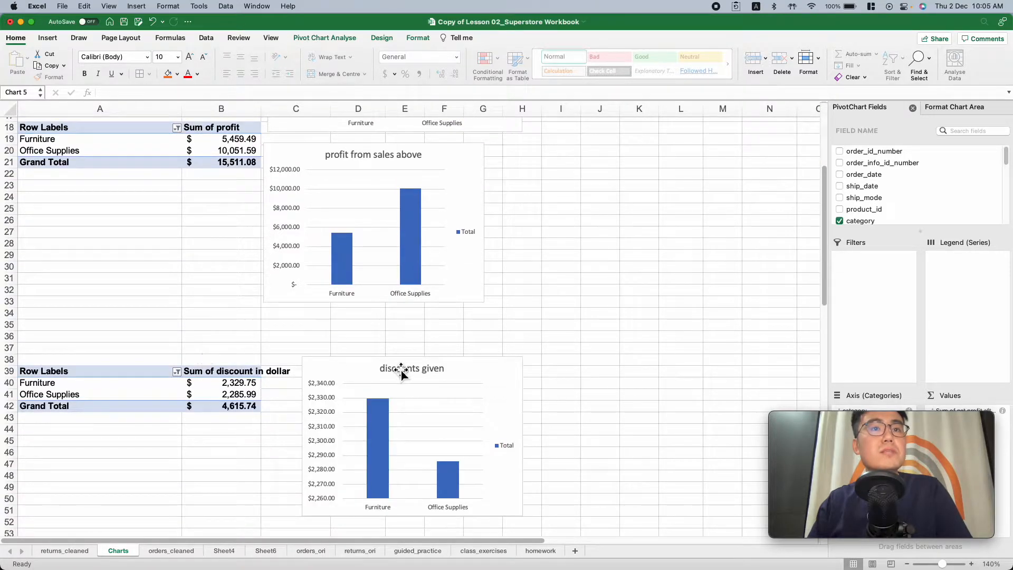
{"action": "scroll", "coordinate": [285, 417], "scroll_direction": "up", "scroll_amount": 5}
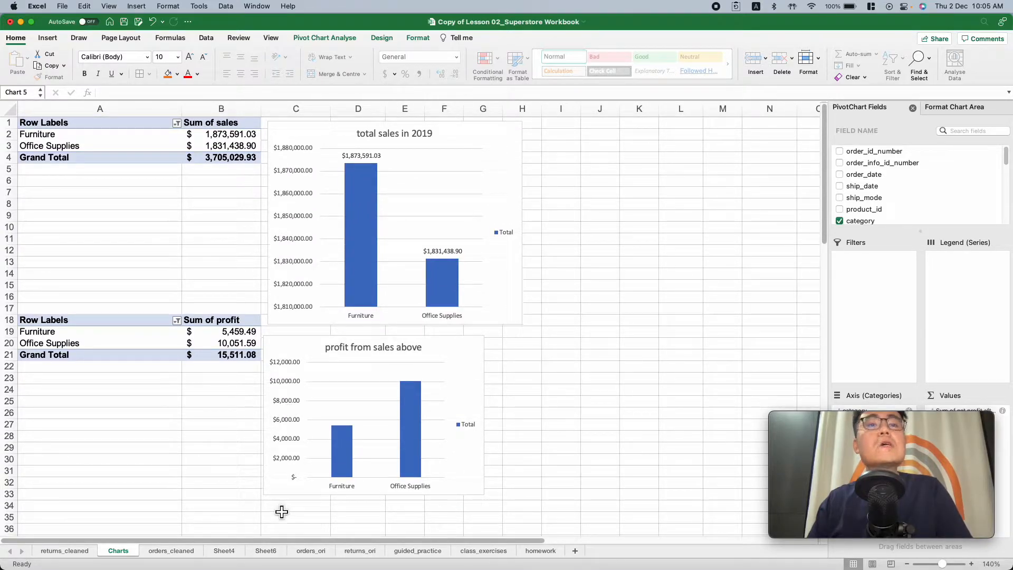
Compare the original order and return data on the orders_ori and returns_ori sheets
{"action": "left_click", "coordinate": [313, 554]}
{"action": "left_click", "coordinate": [336, 554]}
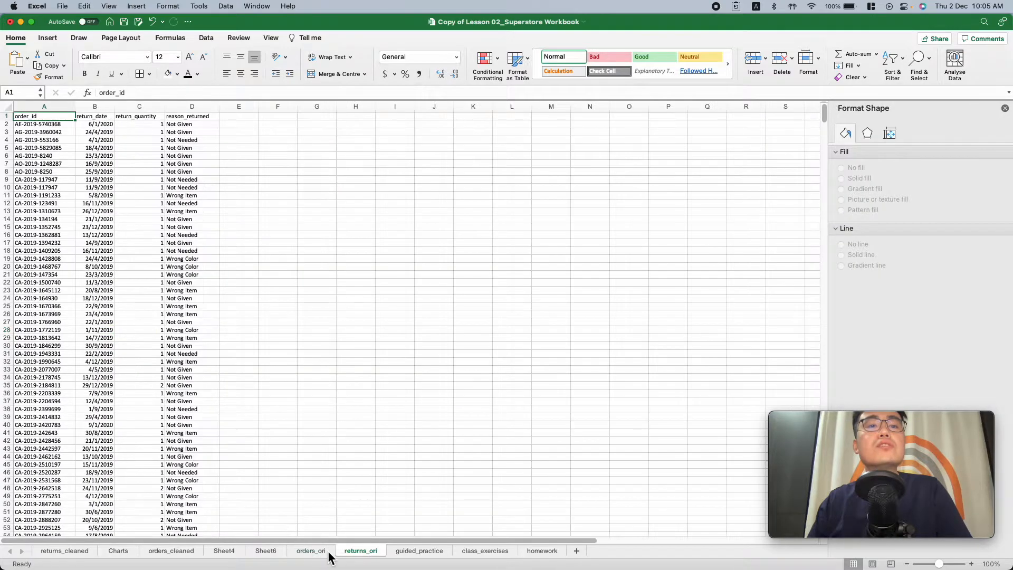
{"action": "left_click", "coordinate": [316, 554]}
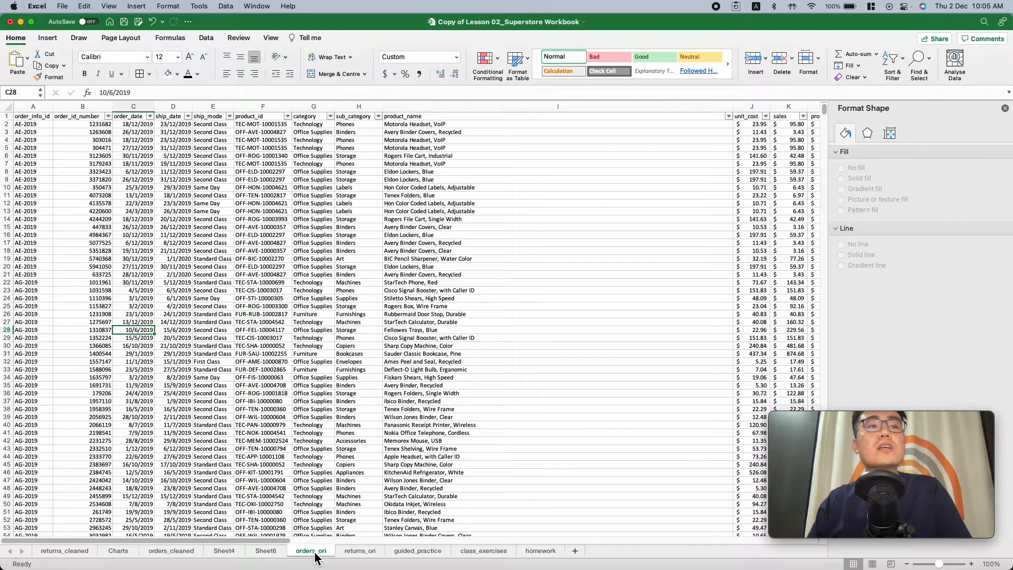
{"action": "left_click", "coordinate": [361, 552]}
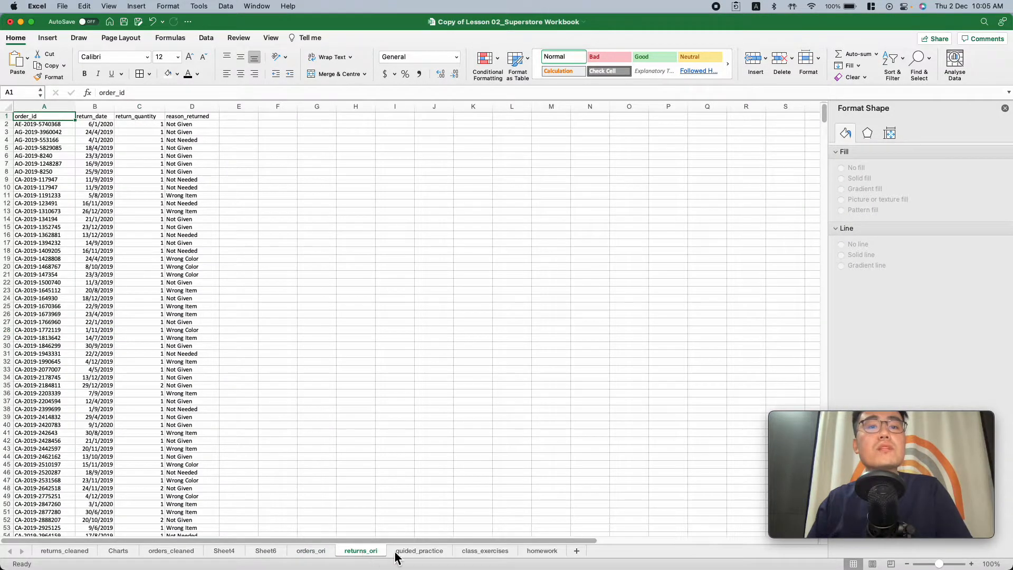
{"action": "left_click", "coordinate": [310, 554]}
{"action": "left_click", "coordinate": [348, 552]}
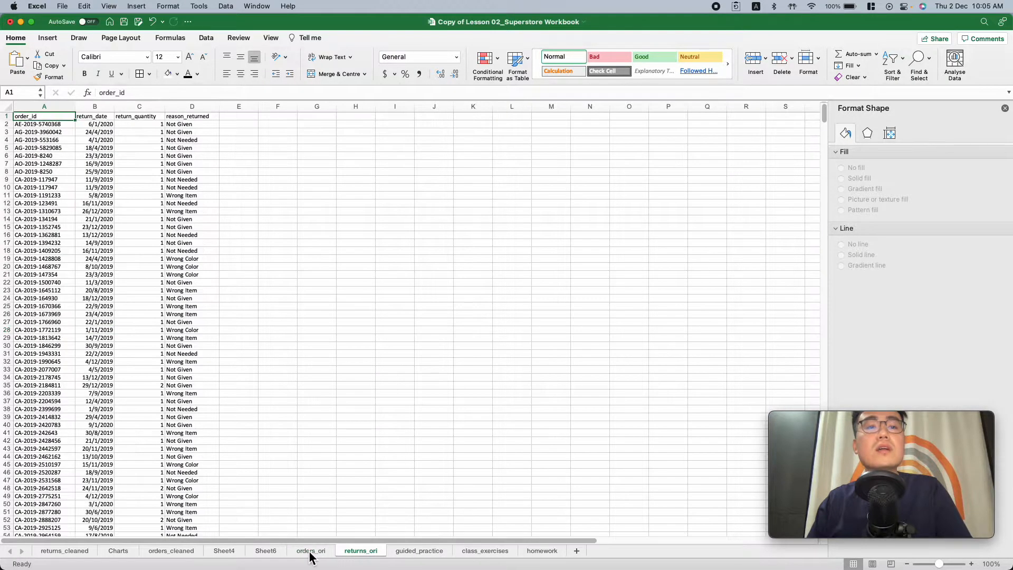
{"action": "left_click", "coordinate": [310, 553]}
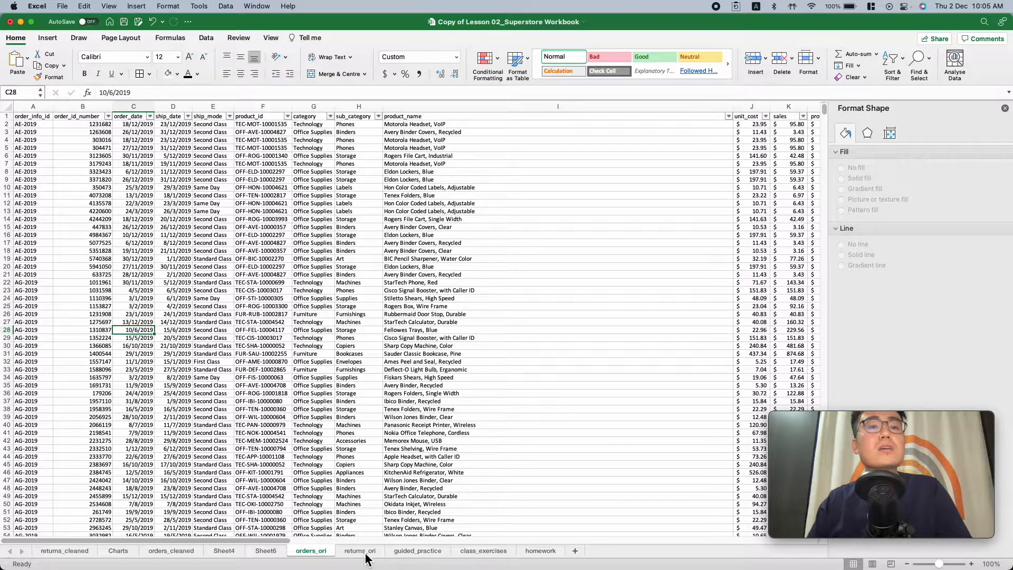
Review the columns of the orders_cleaned sheet, including the highlighted order_info_id_number column
{"action": "left_click", "coordinate": [177, 553]}
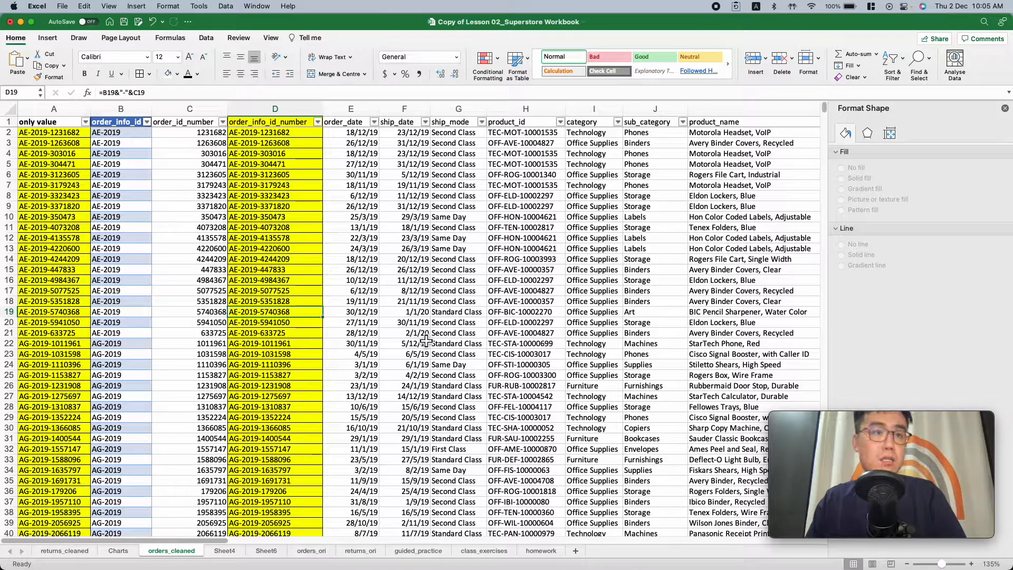
{"action": "scroll", "coordinate": [429, 342], "scroll_direction": "right", "scroll_amount": 4}
{"action": "scroll", "coordinate": [429, 342], "scroll_direction": "left", "scroll_amount": 4}
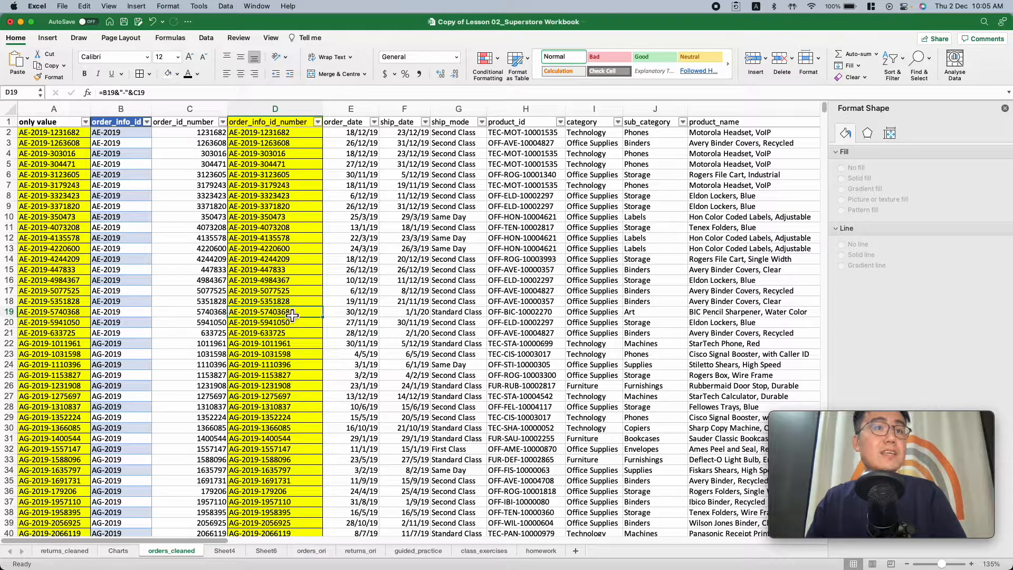
Compare the orders_cleaned columns with the net profit after discounts and returns table on the Charts sheet
{"action": "scroll", "coordinate": [380, 333], "scroll_direction": "right", "scroll_amount": 5}
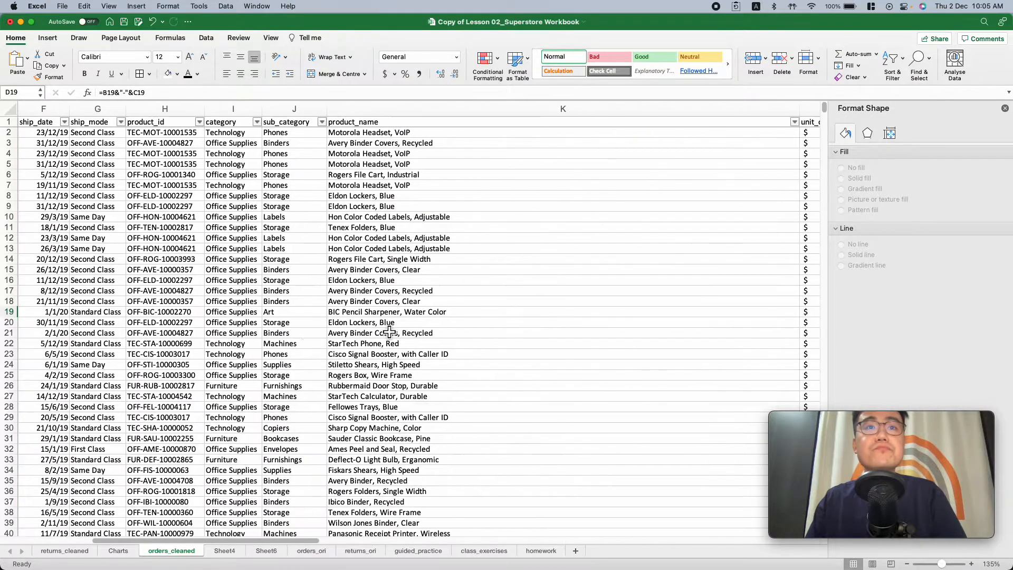
{"action": "scroll", "coordinate": [394, 333], "scroll_direction": "left", "scroll_amount": 5}
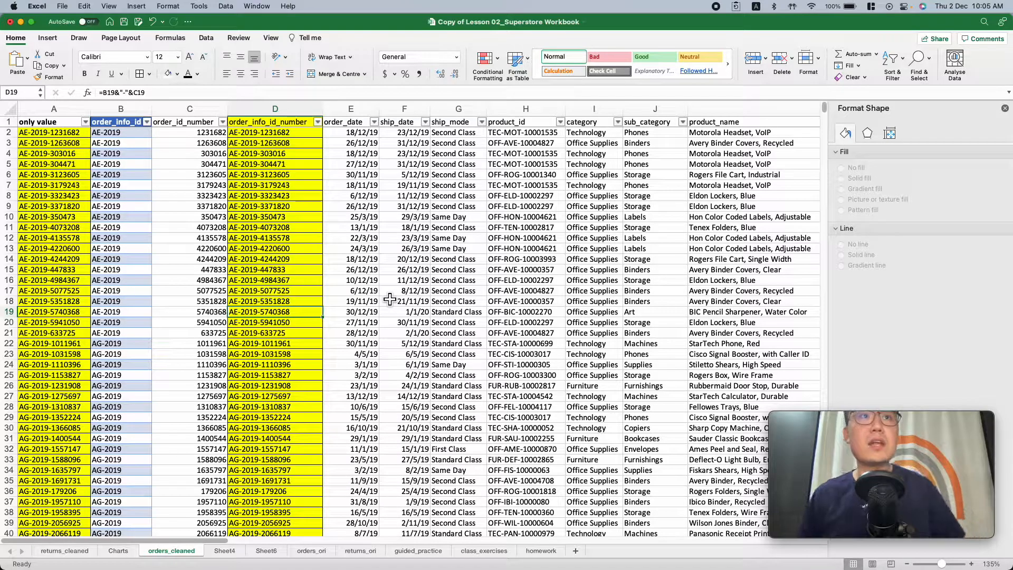
{"action": "left_click", "coordinate": [117, 550]}
{"action": "scroll", "coordinate": [224, 437], "scroll_direction": "down", "scroll_amount": 20}
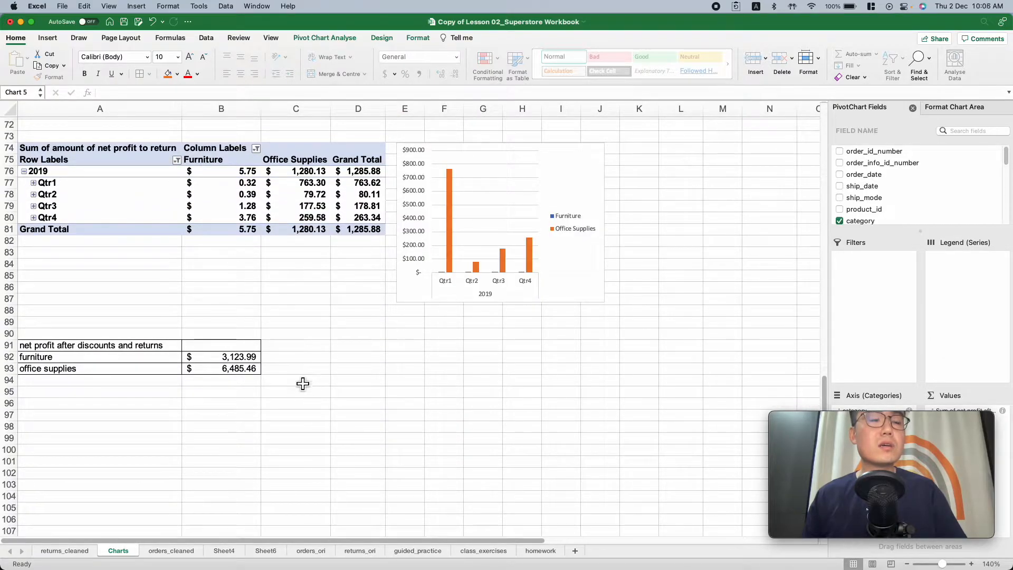
{"action": "left_click", "coordinate": [167, 551]}
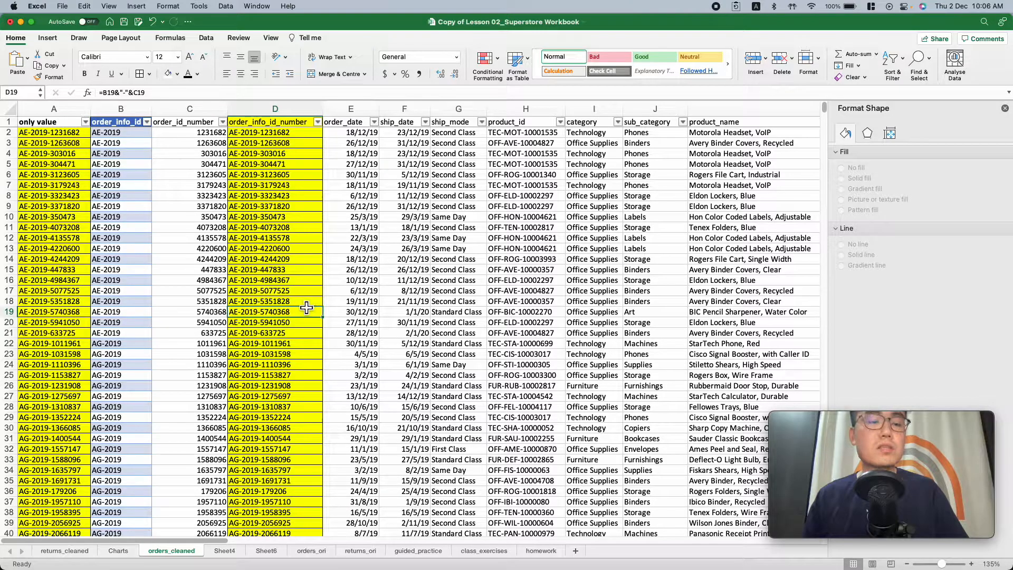
{"action": "scroll", "coordinate": [308, 308], "scroll_direction": "right", "scroll_amount": 10}
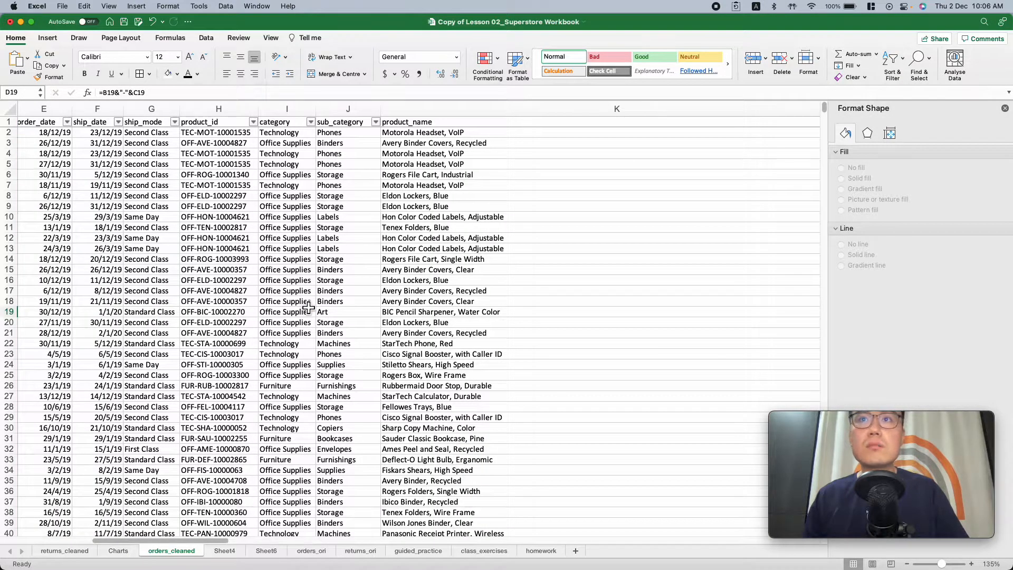
{"action": "scroll", "coordinate": [309, 307], "scroll_direction": "left", "scroll_amount": 10}
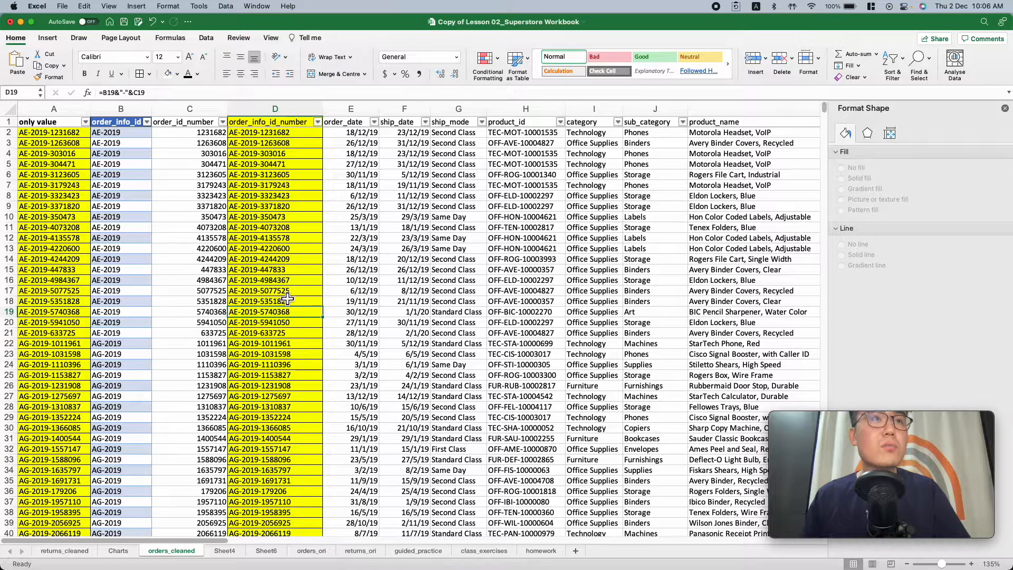
Inspect the first rows of order_id_number, order_info_id_number and only value to see how the combined order ID is built
{"action": "left_click", "coordinate": [201, 155]}
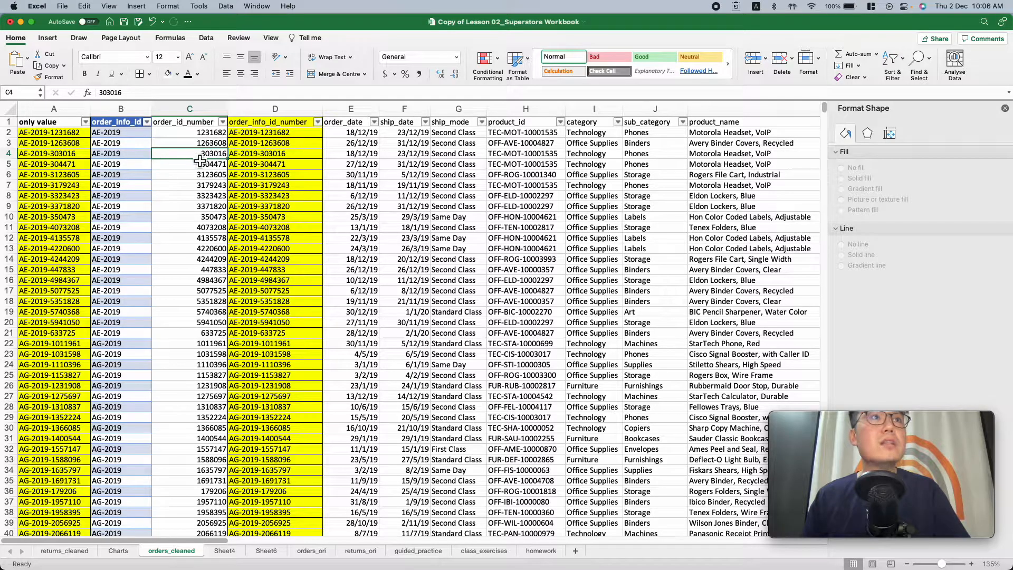
{"action": "left_click", "coordinate": [263, 158]}
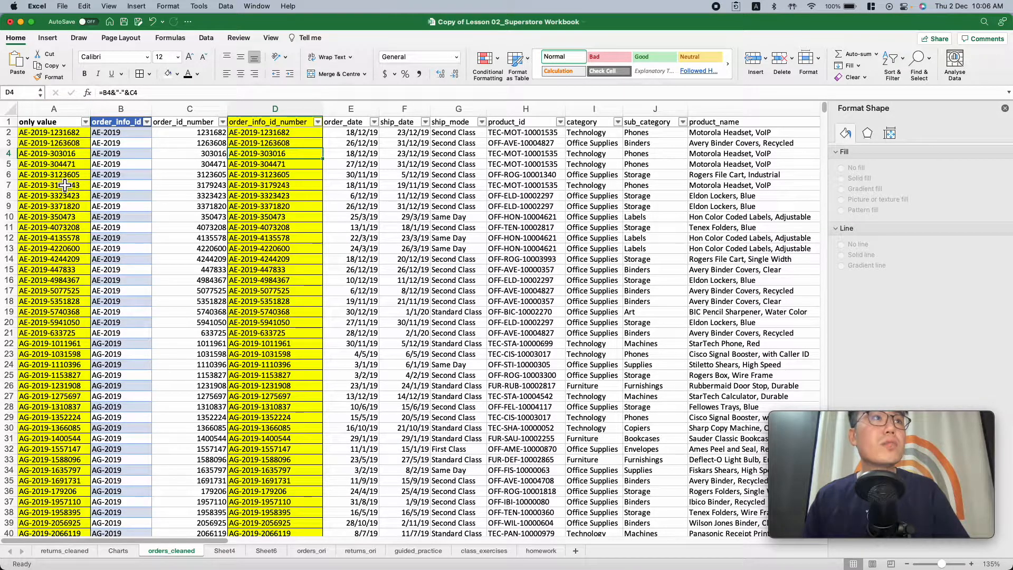
{"action": "left_click", "coordinate": [64, 133]}
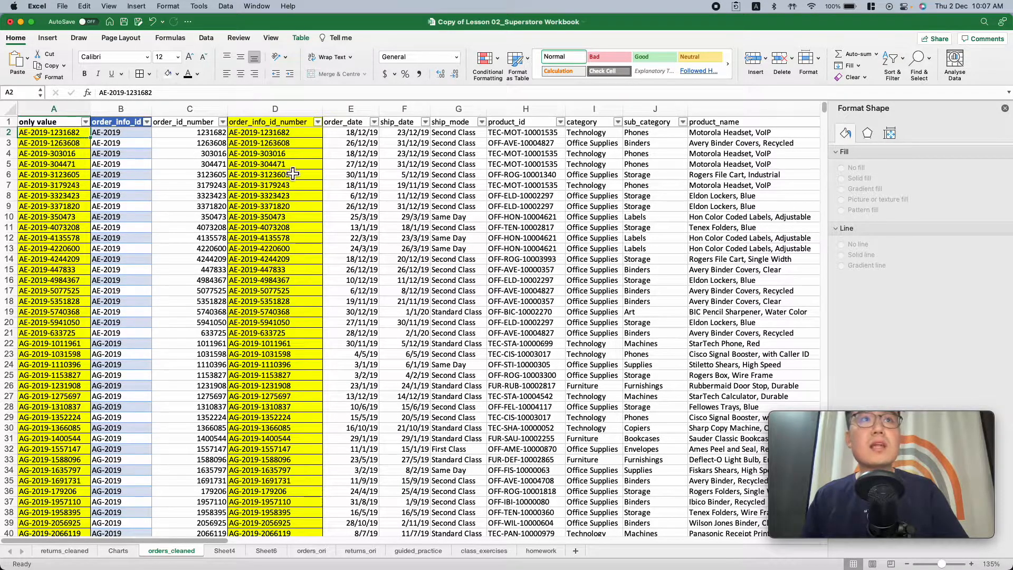
Compare the order_date and ship_date columns in the first rows of the orders_cleaned sheet
{"action": "left_click", "coordinate": [356, 135]}
{"action": "left_click", "coordinate": [413, 135]}
{"action": "left_click", "coordinate": [359, 135]}
{"action": "left_click", "coordinate": [402, 135]}
{"action": "left_click", "coordinate": [355, 139]}
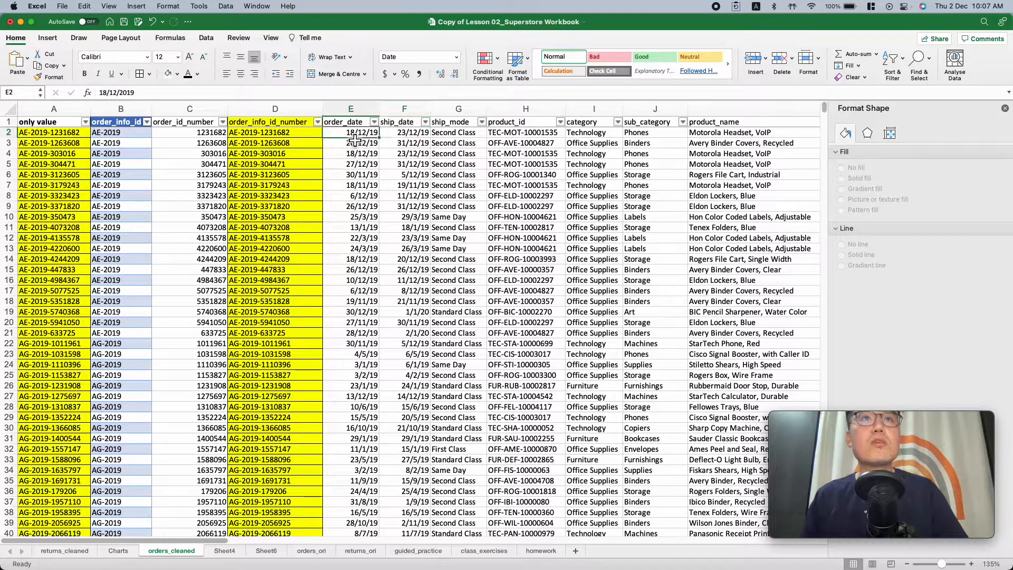
{"action": "left_click", "coordinate": [401, 141]}
{"action": "left_click", "coordinate": [359, 142]}
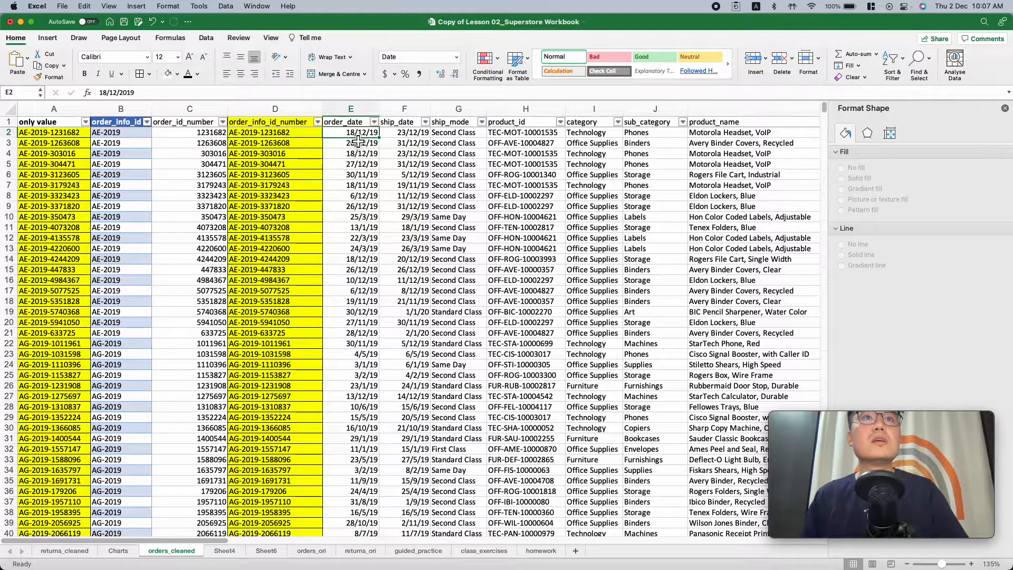
{"action": "left_click", "coordinate": [357, 110]}
{"action": "left_click", "coordinate": [361, 143]}
{"action": "left_click", "coordinate": [406, 143]}
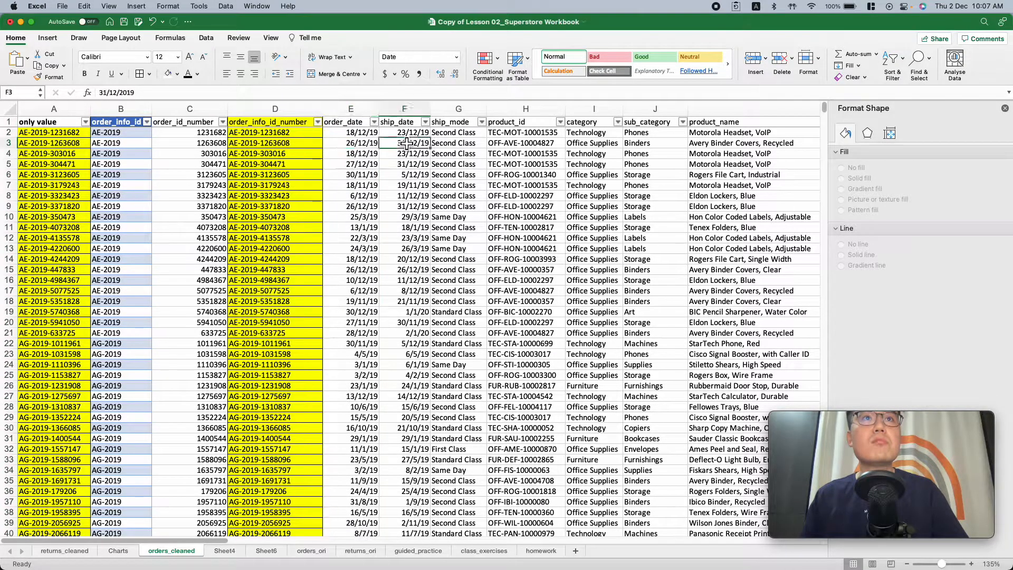
{"action": "left_click", "coordinate": [353, 132]}
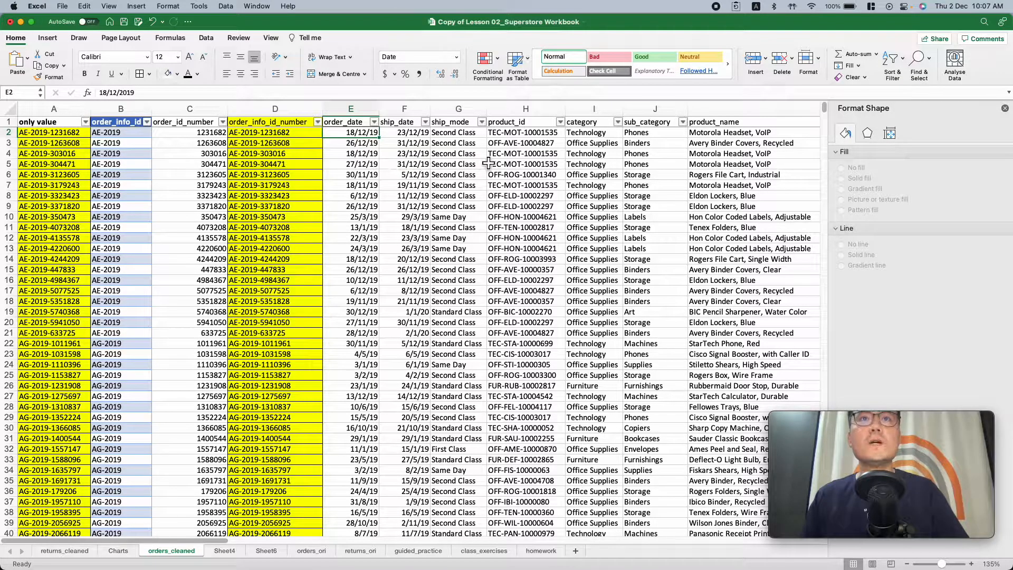
Review the unit cost, sales, profit, quantity and highlighted discount columns of orders_cleaned, checking the discount in the first data row
{"action": "scroll", "coordinate": [459, 171], "scroll_direction": "right", "scroll_amount": 6}
{"action": "scroll", "coordinate": [454, 171], "scroll_direction": "right", "scroll_amount": 8}
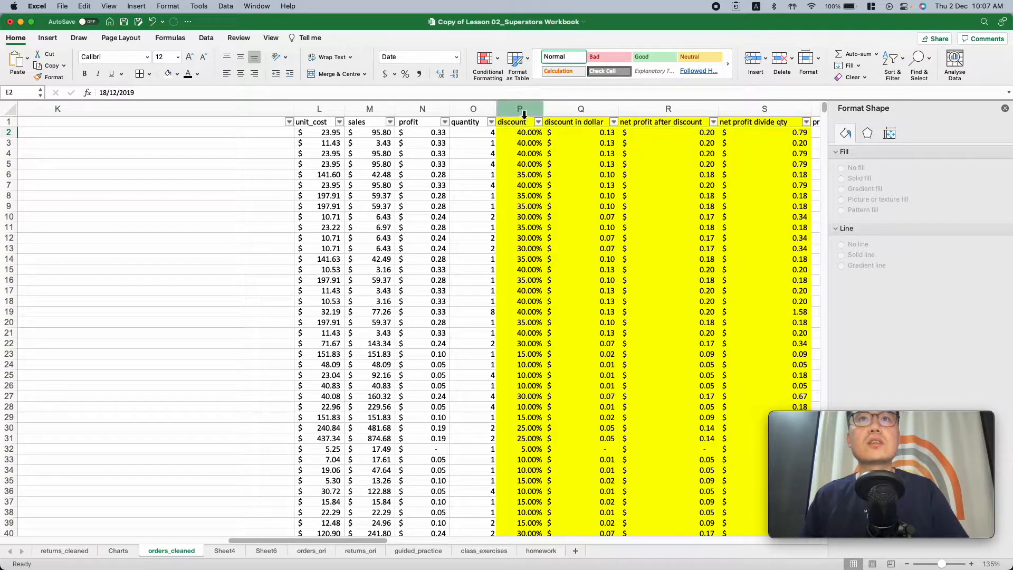
{"action": "scroll", "coordinate": [524, 165], "scroll_direction": "right", "scroll_amount": 3}
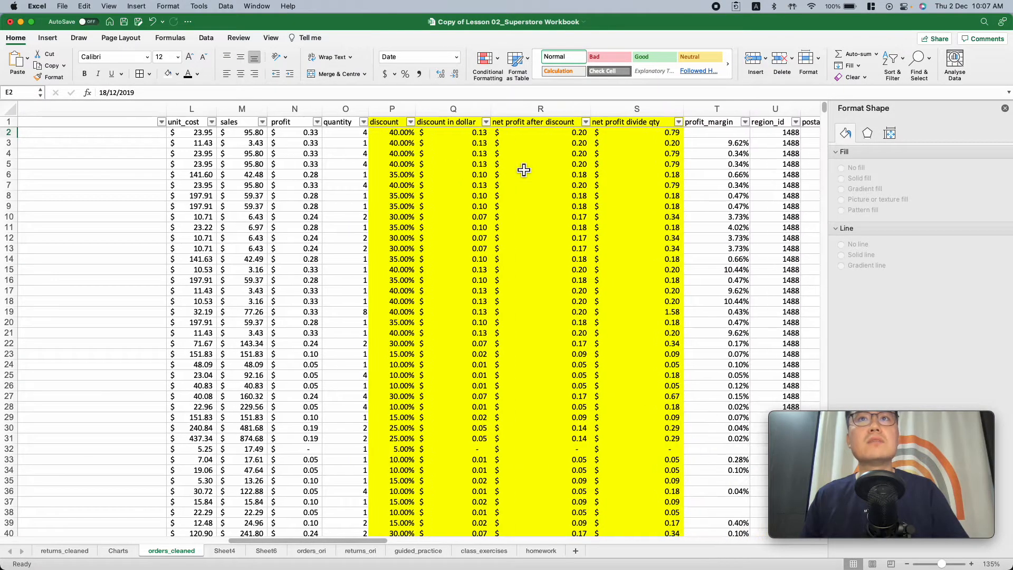
{"action": "scroll", "coordinate": [373, 164], "scroll_direction": "left", "scroll_amount": 8}
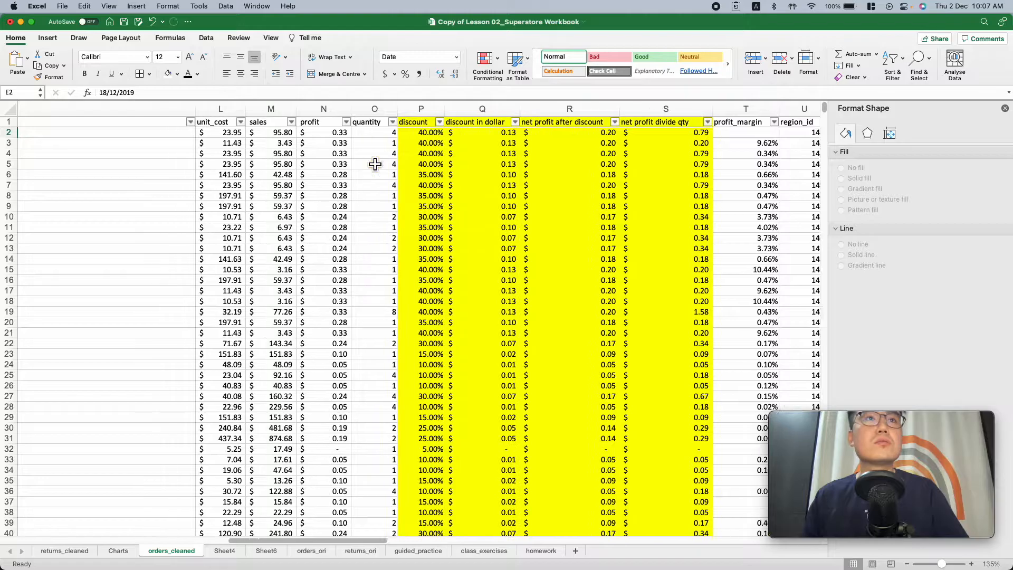
{"action": "scroll", "coordinate": [375, 163], "scroll_direction": "right", "scroll_amount": 8}
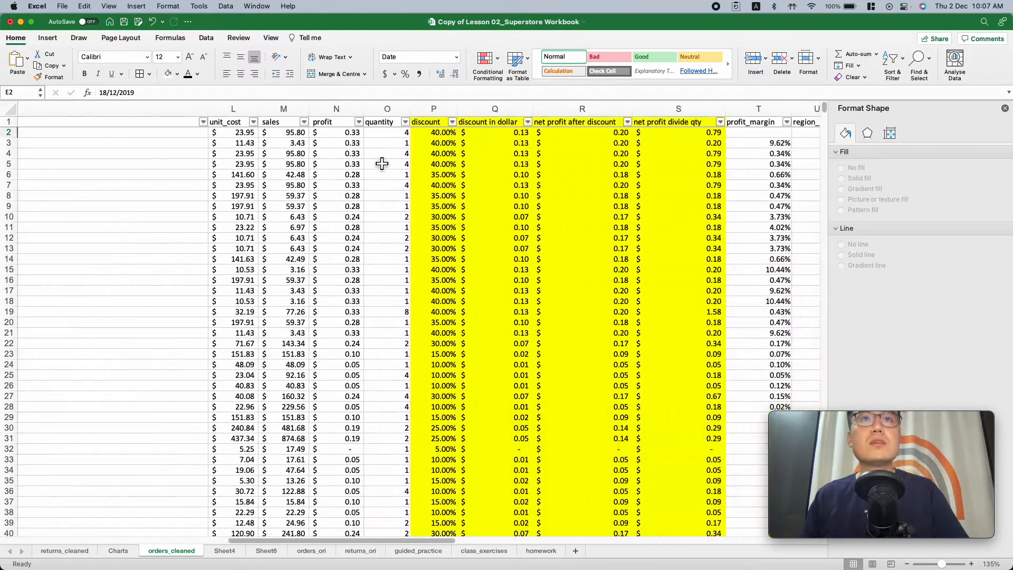
{"action": "scroll", "coordinate": [379, 163], "scroll_direction": "right", "scroll_amount": 10}
{"action": "scroll", "coordinate": [379, 162], "scroll_direction": "left", "scroll_amount": 11}
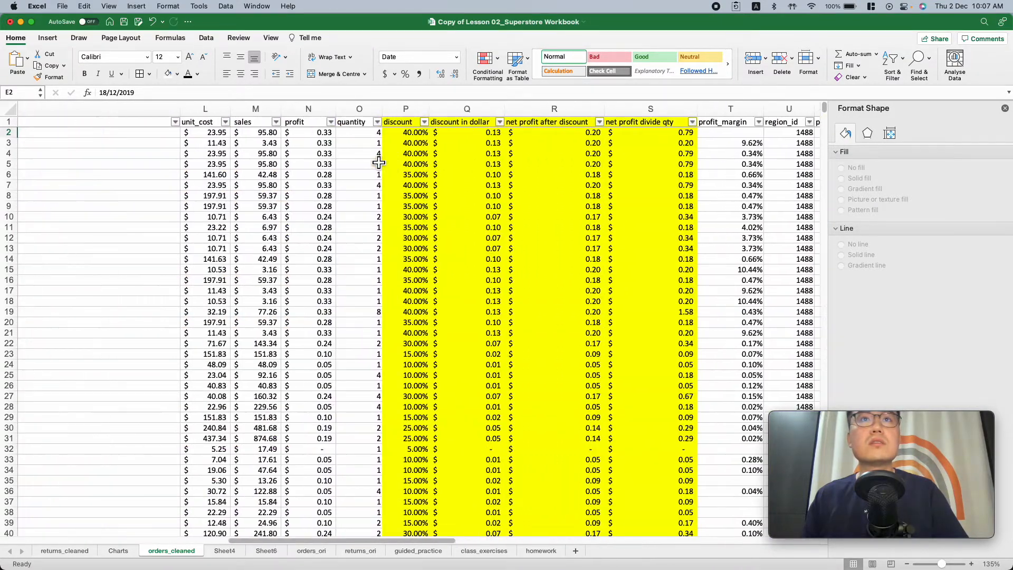
{"action": "left_click", "coordinate": [425, 141]}
{"action": "left_click", "coordinate": [425, 133]}
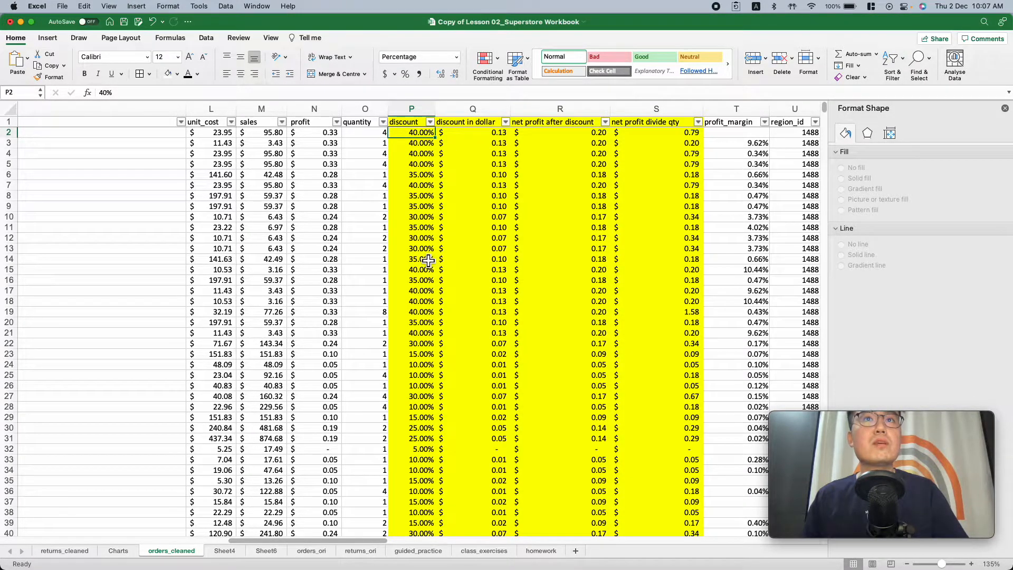
{"action": "scroll", "coordinate": [428, 261], "scroll_direction": "left", "scroll_amount": 1}
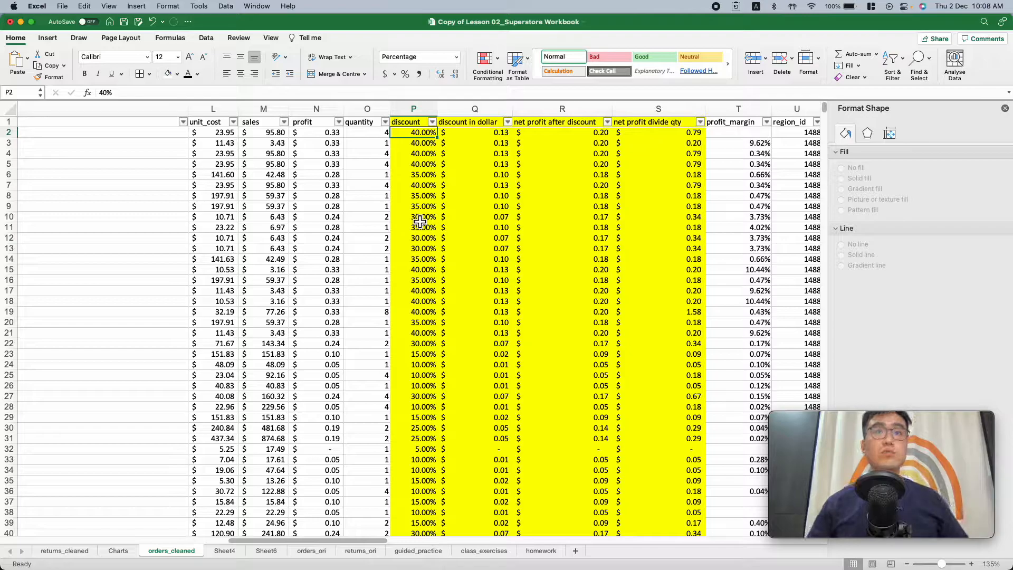
{"action": "scroll", "coordinate": [420, 222], "scroll_direction": "right", "scroll_amount": 2}
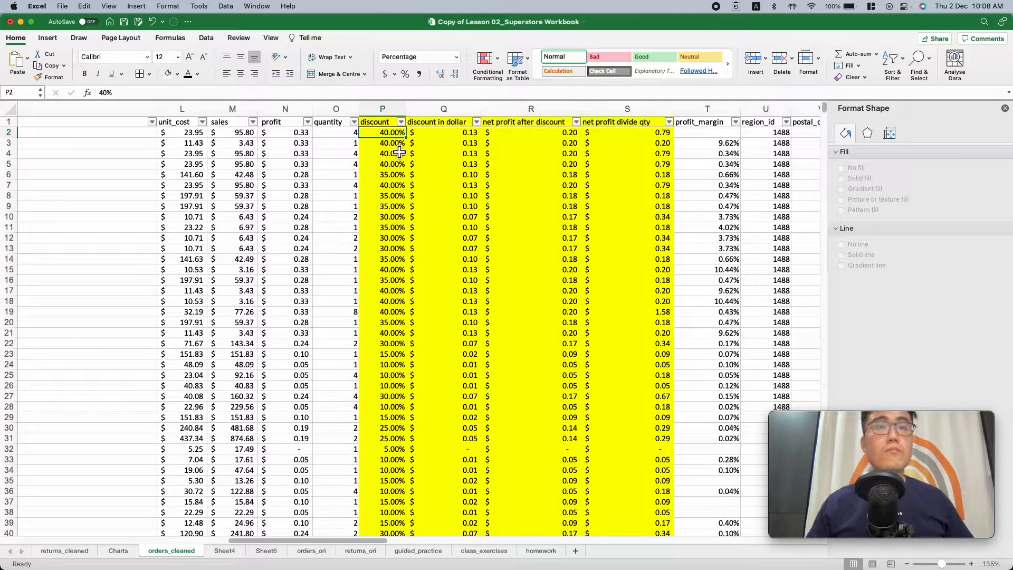
Inspect the first-row formulas for discount in dollar, net profit after discount and net profit divide qty
{"action": "left_click", "coordinate": [444, 138]}
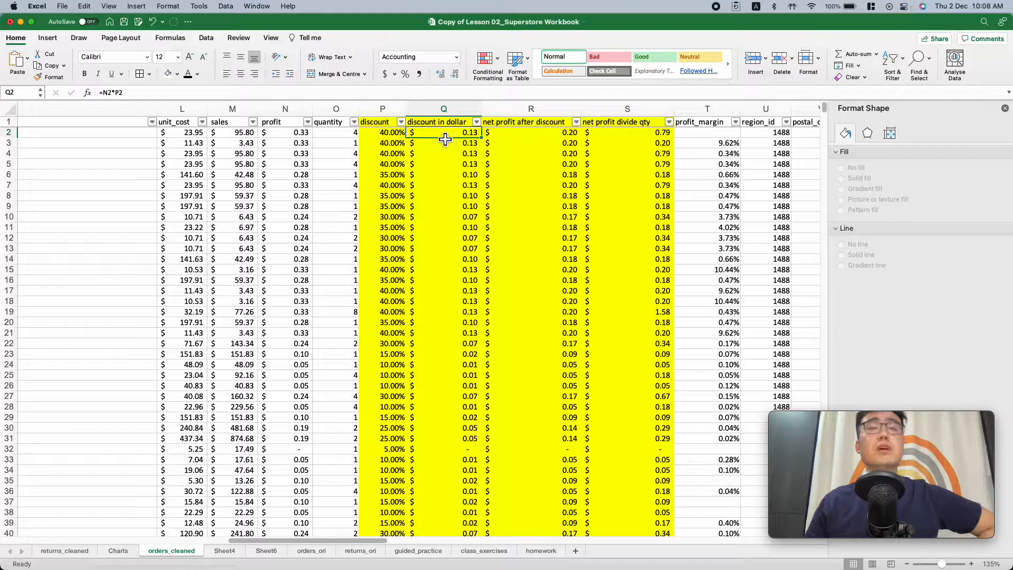
{"action": "scroll", "coordinate": [446, 139], "scroll_direction": "down", "scroll_amount": 1}
{"action": "scroll", "coordinate": [446, 141], "scroll_direction": "up", "scroll_amount": 1}
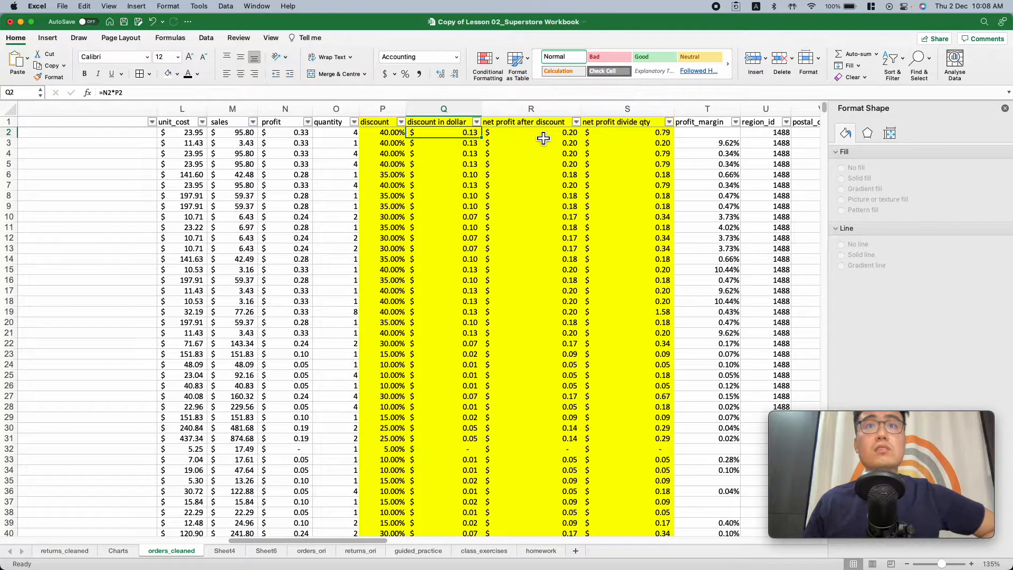
{"action": "left_click", "coordinate": [544, 138]}
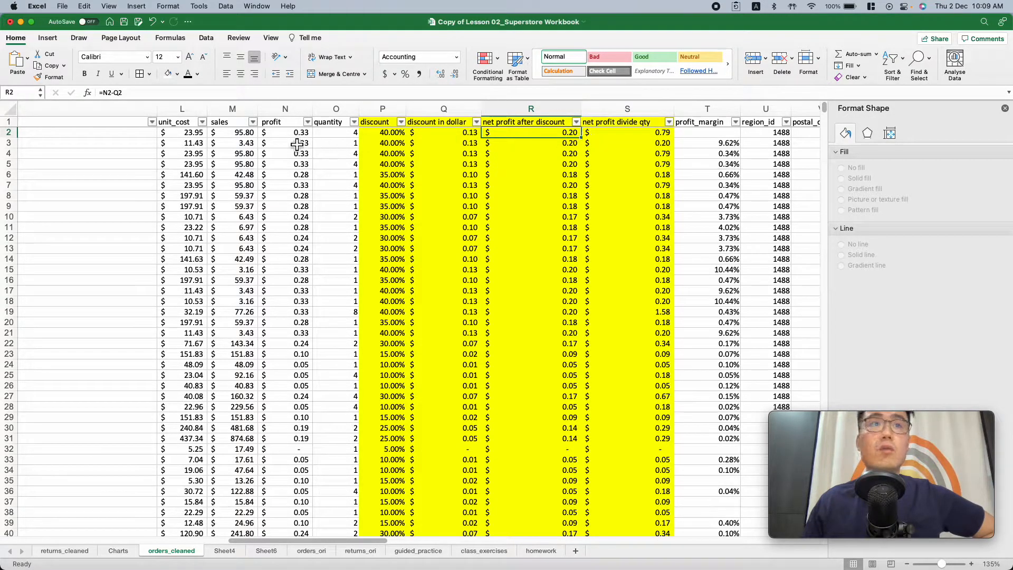
{"action": "left_click", "coordinate": [629, 138]}
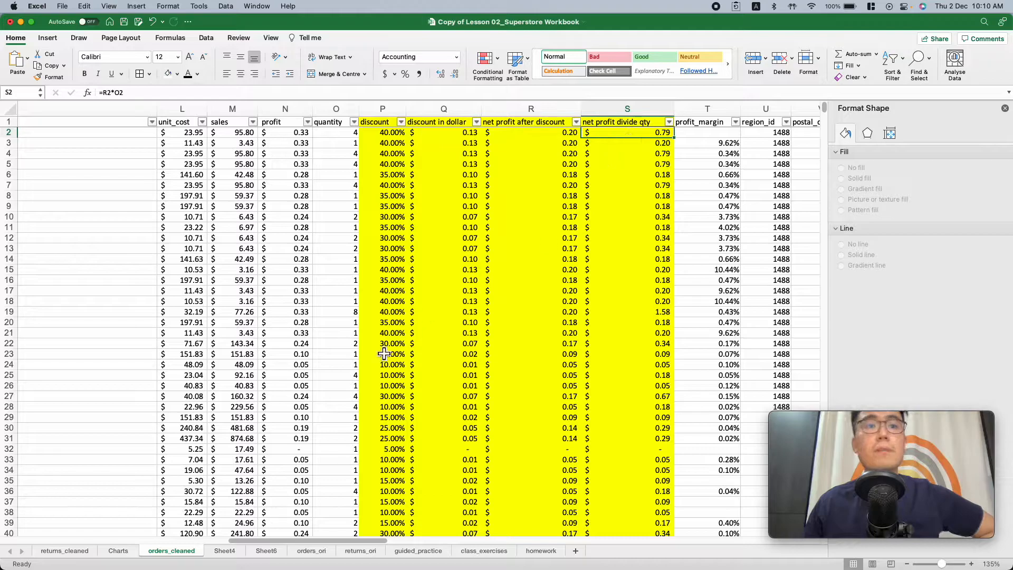
{"action": "scroll", "coordinate": [660, 310], "scroll_direction": "right", "scroll_amount": 10}
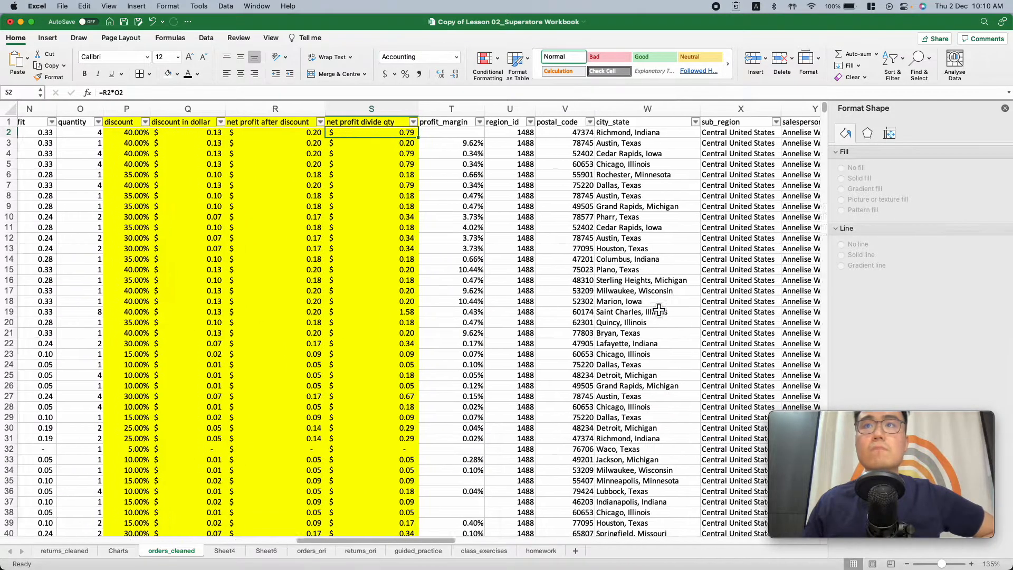
{"action": "scroll", "coordinate": [660, 310], "scroll_direction": "left", "scroll_amount": 8}
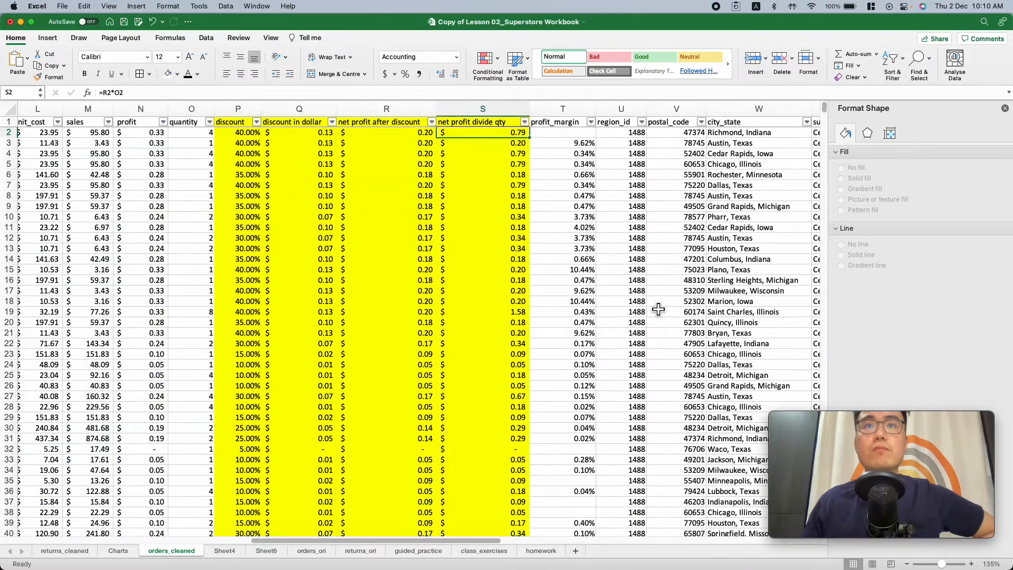
Examine the return_quantity column on the returns_cleaned sheet, including row 35 where more than one item was returned
{"action": "left_click", "coordinate": [74, 553]}
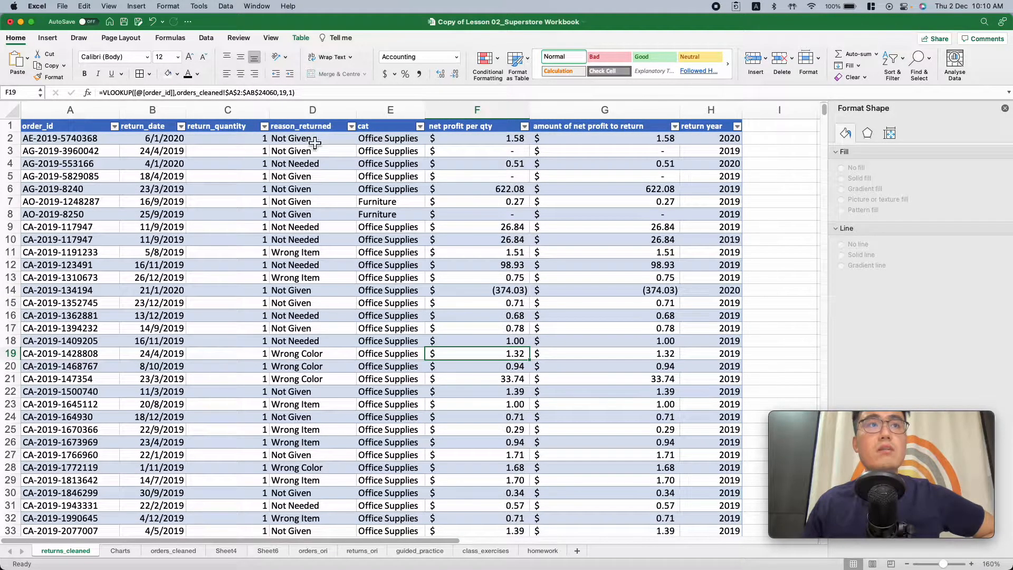
{"action": "left_click", "coordinate": [232, 141]}
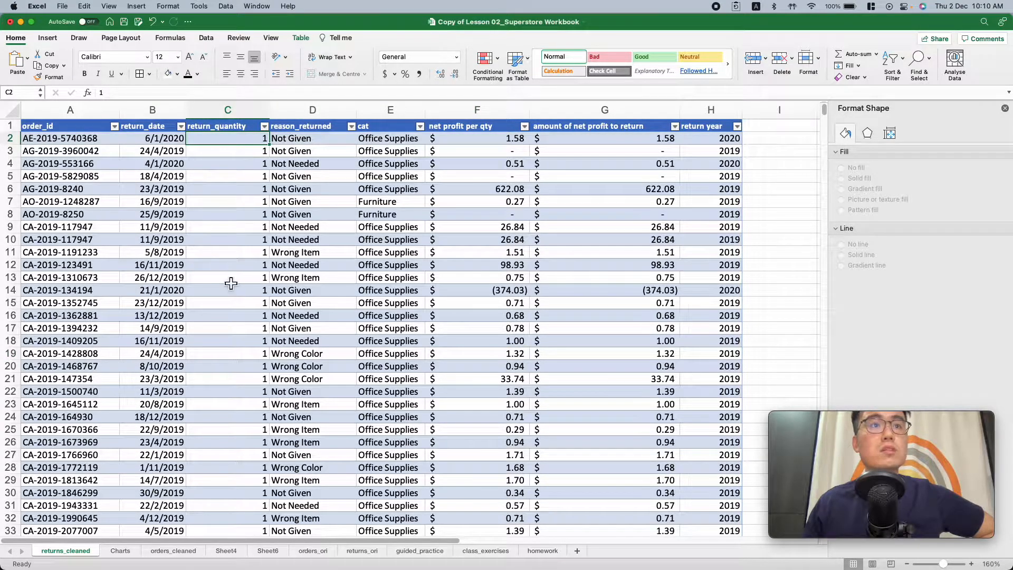
{"action": "scroll", "coordinate": [230, 289], "scroll_direction": "down", "scroll_amount": 5}
{"action": "scroll", "coordinate": [230, 289], "scroll_direction": "up", "scroll_amount": 5}
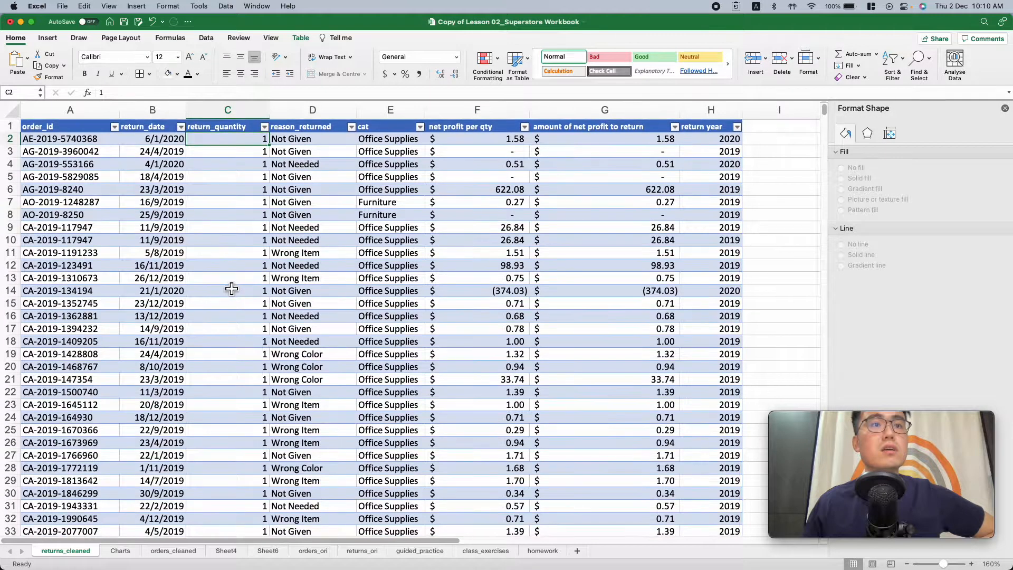
{"action": "scroll", "coordinate": [231, 288], "scroll_direction": "down", "scroll_amount": 8}
{"action": "scroll", "coordinate": [231, 288], "scroll_direction": "down", "scroll_amount": 5}
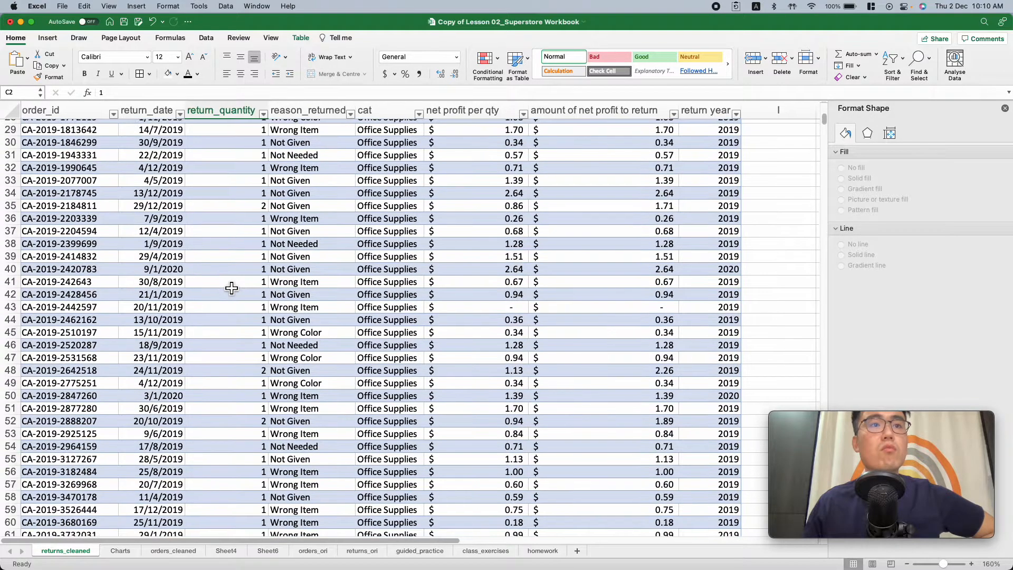
{"action": "left_click", "coordinate": [232, 210]}
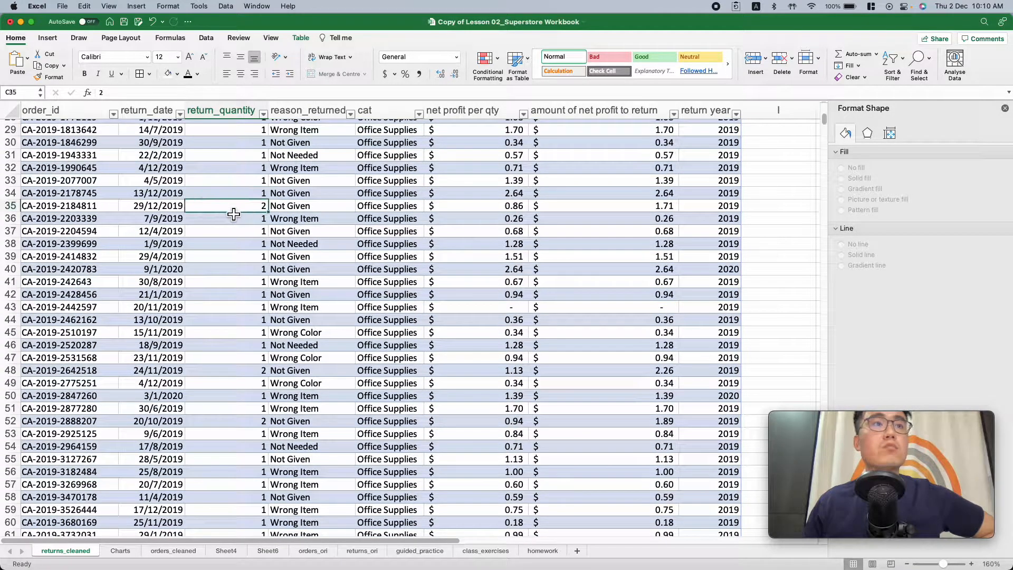
{"action": "scroll", "coordinate": [237, 285], "scroll_direction": "down", "scroll_amount": 15}
{"action": "scroll", "coordinate": [238, 287], "scroll_direction": "up", "scroll_amount": 20}
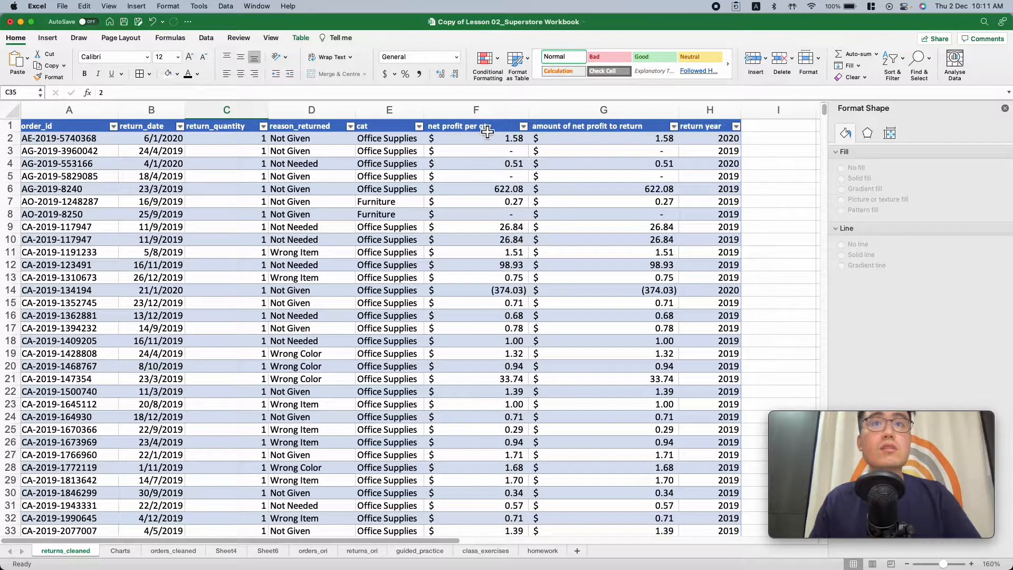
Inspect the first-row VLOOKUP formulas in the net profit per qty and cat columns of returns_cleaned
{"action": "left_click", "coordinate": [490, 145]}
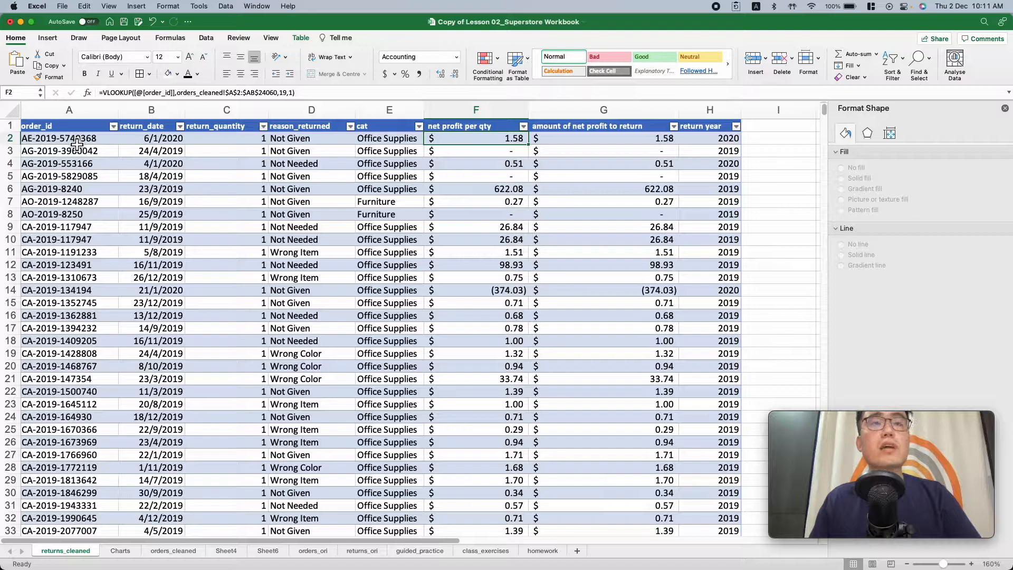
{"action": "left_click", "coordinate": [401, 142]}
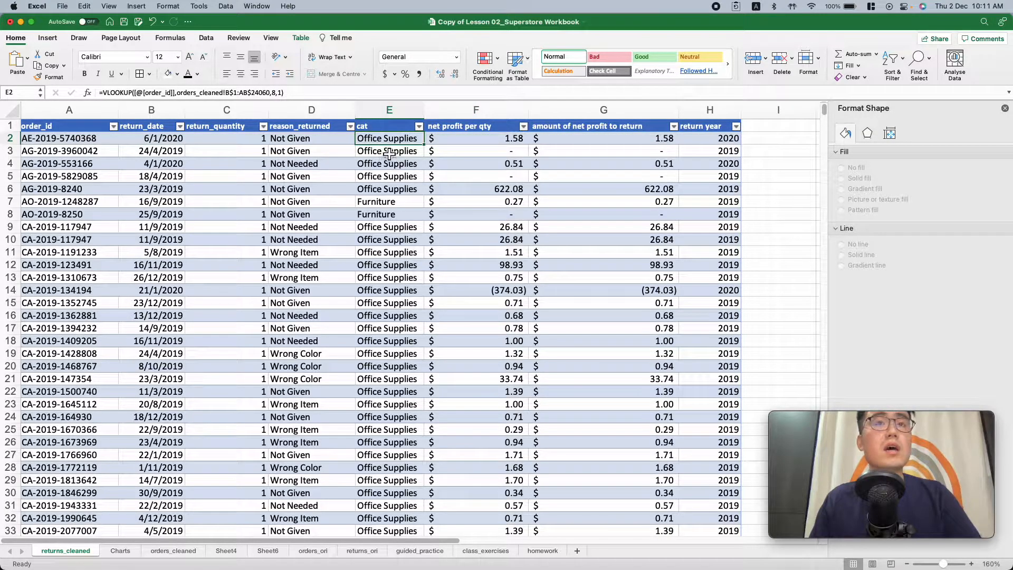
Check the Furniture and Office Supplies breakdown of returned net profit on the Charts sheet and return to returns_cleaned
{"action": "scroll", "coordinate": [389, 180], "scroll_direction": "down", "scroll_amount": 5}
{"action": "scroll", "coordinate": [389, 182], "scroll_direction": "up", "scroll_amount": 5}
{"action": "scroll", "coordinate": [390, 183], "scroll_direction": "down", "scroll_amount": 18}
{"action": "scroll", "coordinate": [391, 183], "scroll_direction": "up", "scroll_amount": 18}
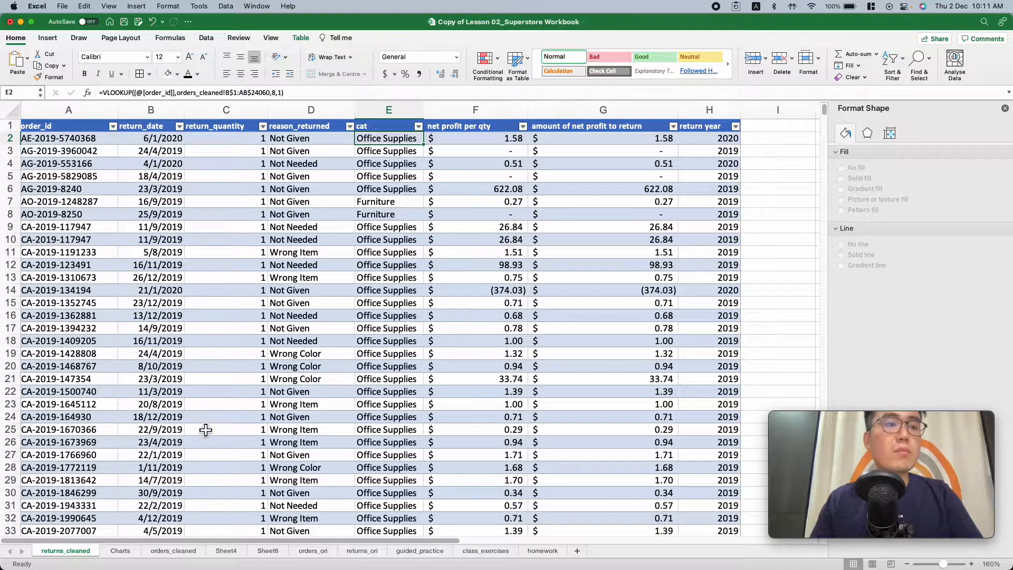
{"action": "left_click", "coordinate": [122, 552]}
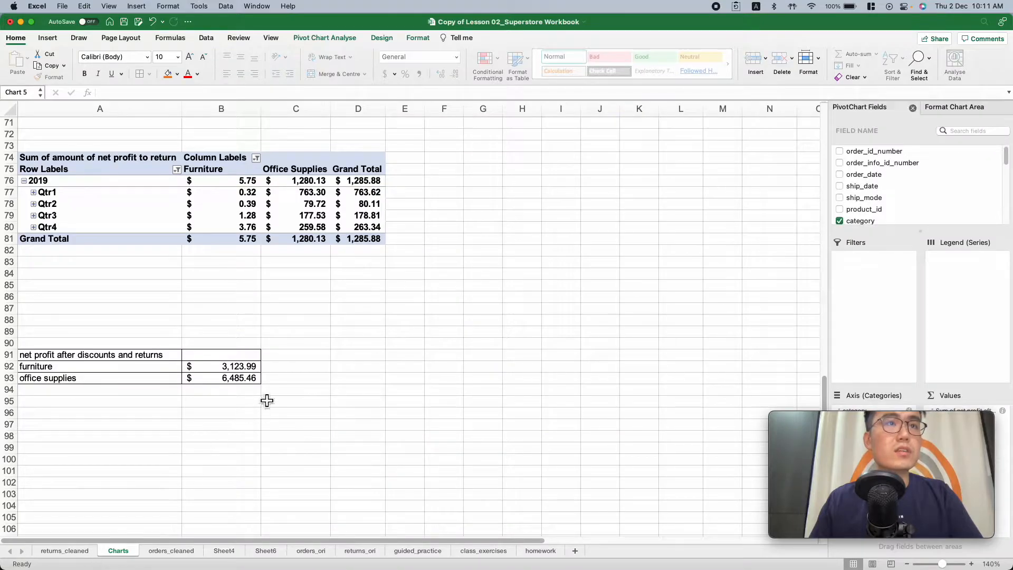
{"action": "scroll", "coordinate": [270, 370], "scroll_direction": "up", "scroll_amount": 15}
{"action": "left_click", "coordinate": [69, 551]}
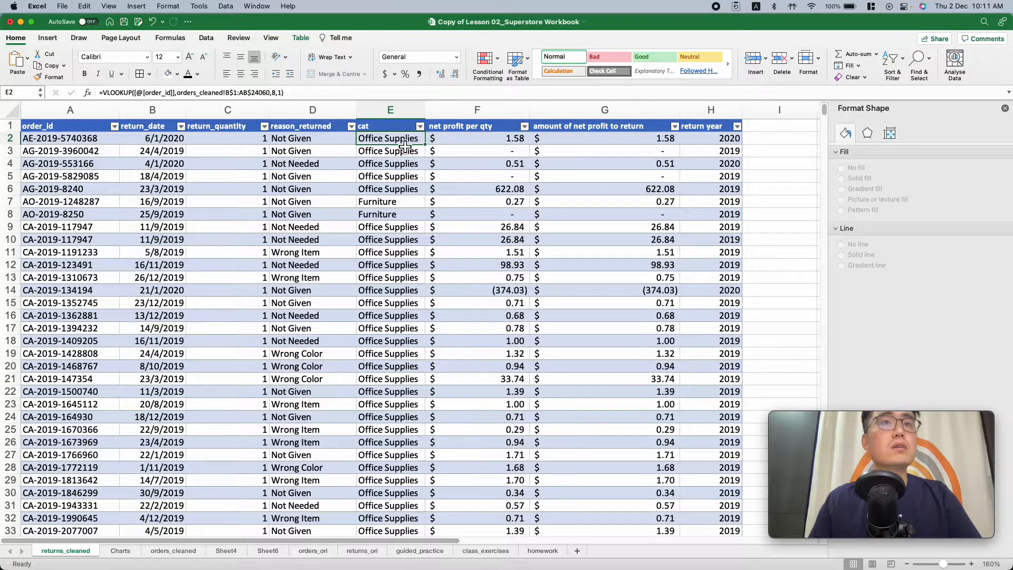
Compare the first-row VLOOKUP formulas of the cat and net profit per qty columns in returns_cleaned
{"action": "left_click", "coordinate": [483, 140]}
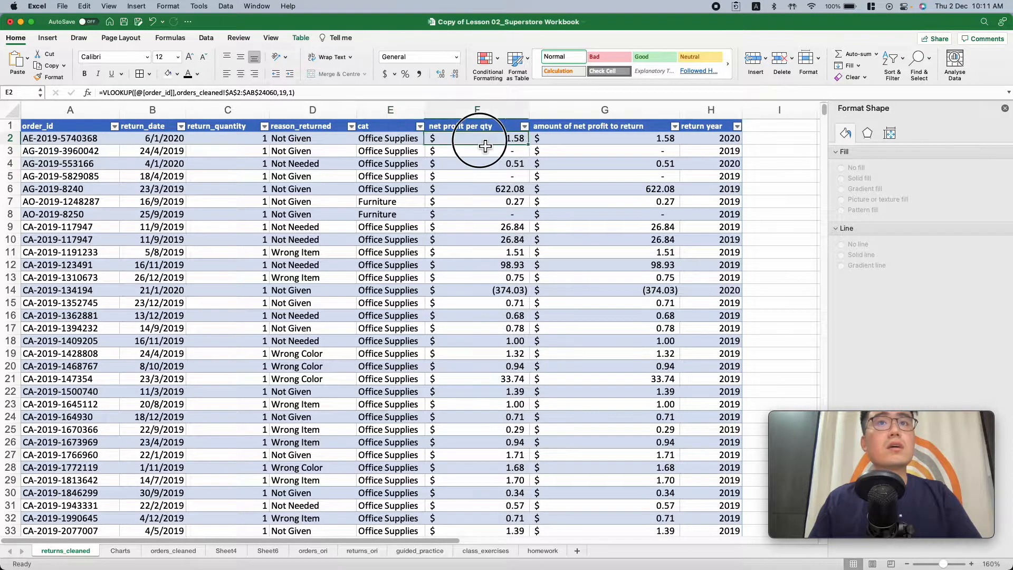
{"action": "left_click", "coordinate": [397, 143]}
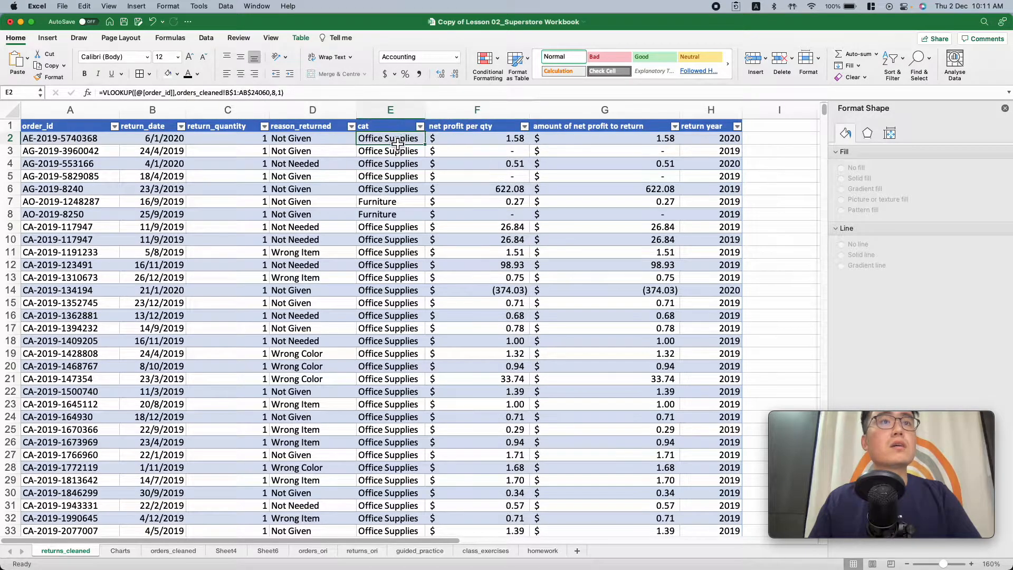
{"action": "left_click", "coordinate": [459, 144]}
{"action": "left_click", "coordinate": [397, 140]}
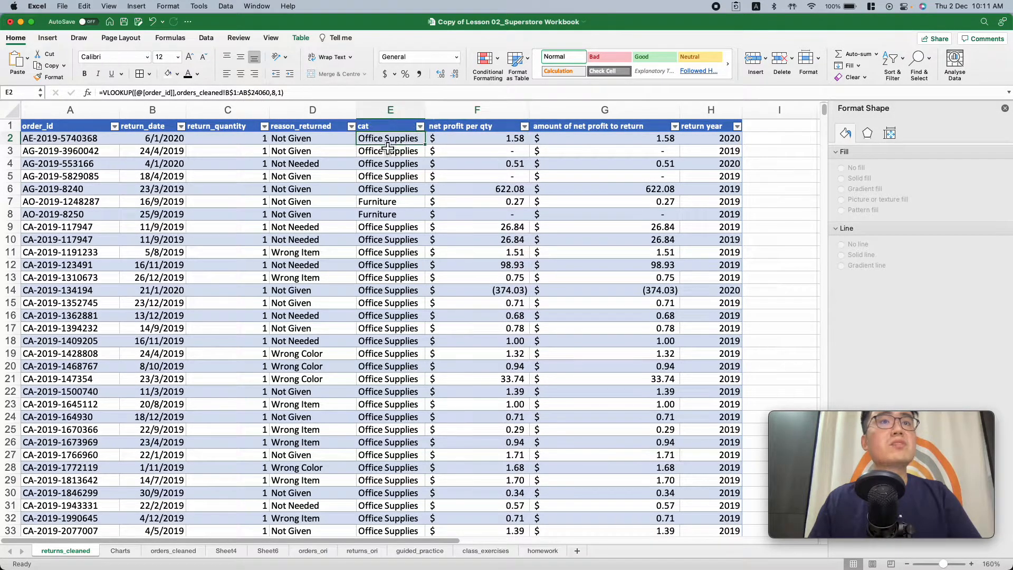
{"action": "left_click", "coordinate": [478, 141]}
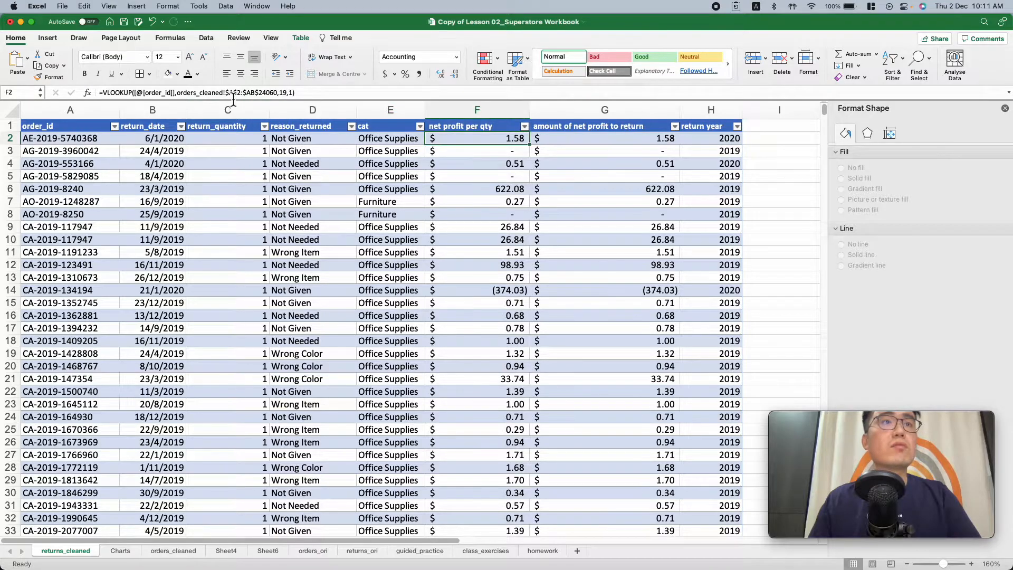
{"action": "left_click", "coordinate": [572, 144]}
{"action": "left_click", "coordinate": [486, 144]}
{"action": "left_click", "coordinate": [402, 144]}
{"action": "left_click", "coordinate": [486, 145]}
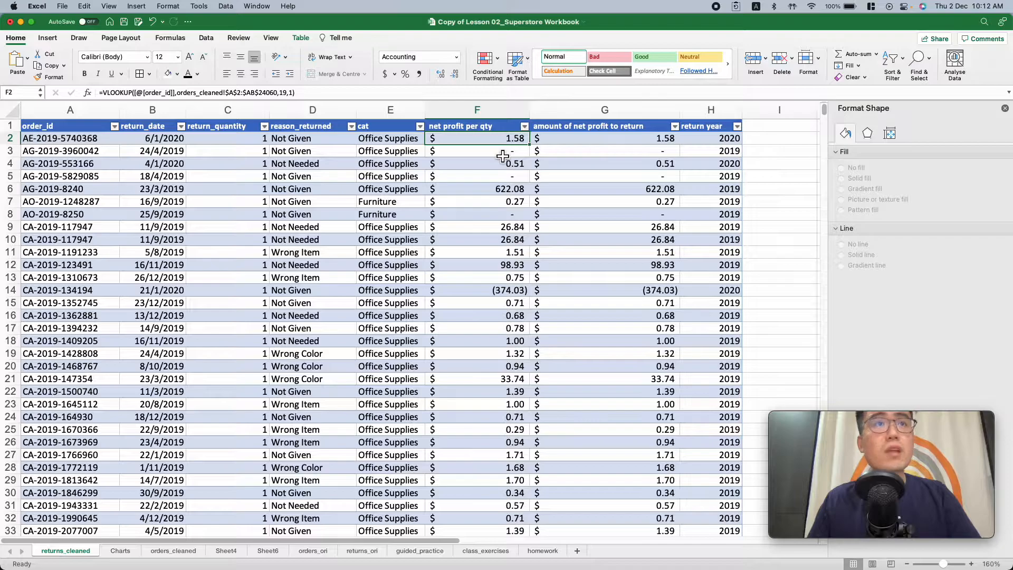
Cross-check the net profit per qty lookup in returns_cleaned against its source columns on the orders_cleaned sheet
{"action": "left_click", "coordinate": [176, 551]}
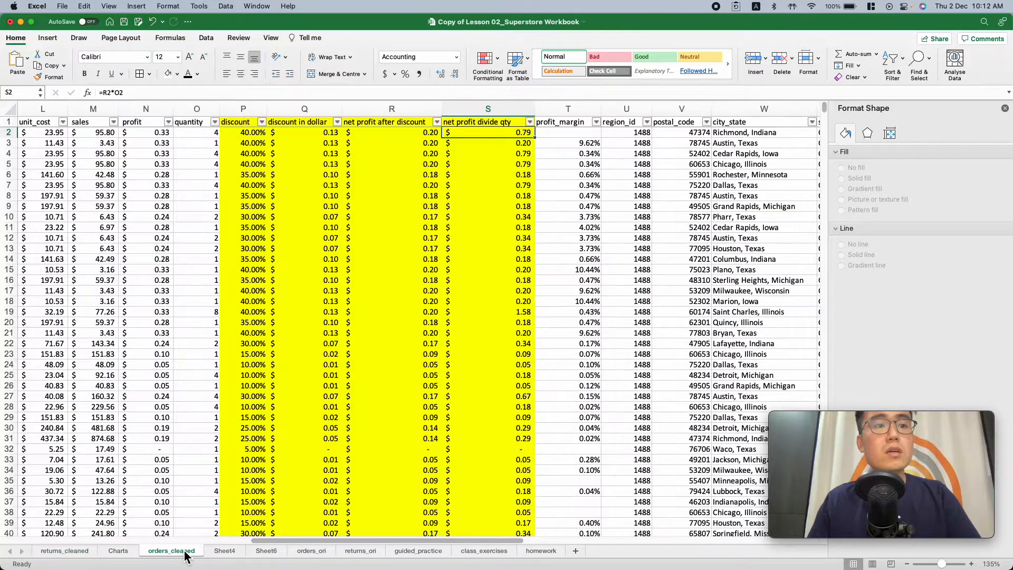
{"action": "left_click", "coordinate": [71, 553]}
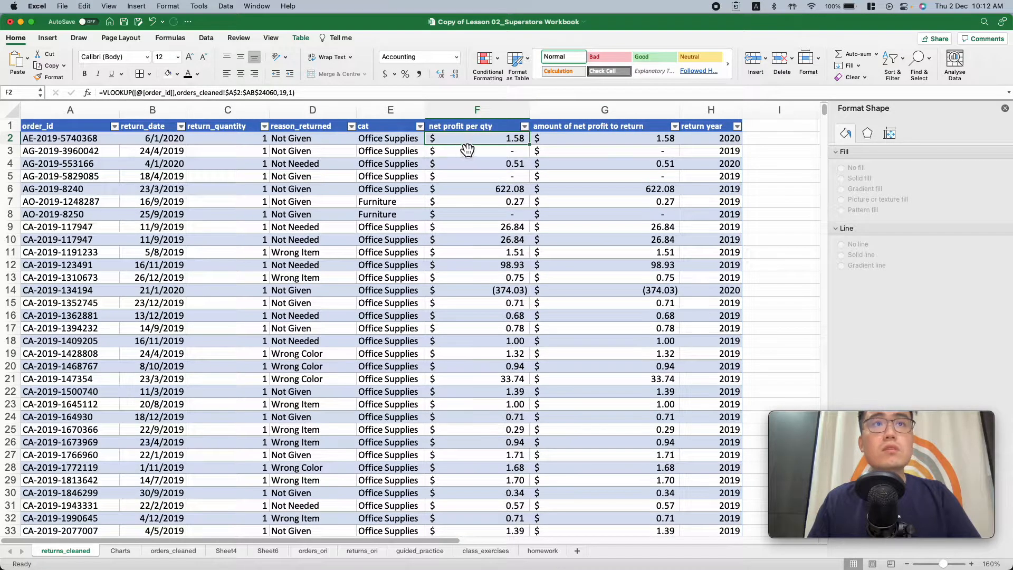
{"action": "left_click", "coordinate": [593, 146]}
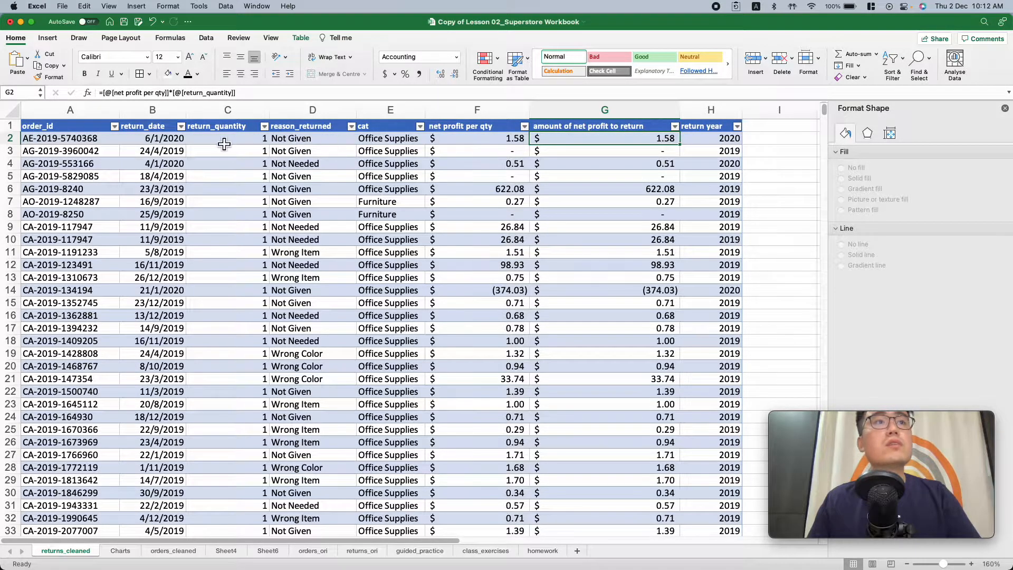
{"action": "left_click", "coordinate": [493, 145]}
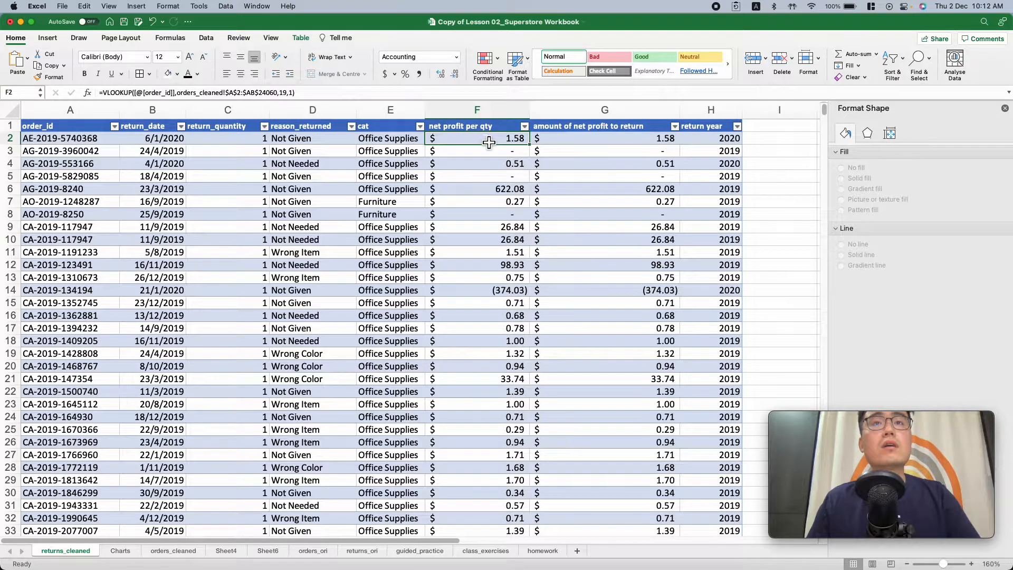
{"action": "left_click", "coordinate": [120, 551]}
{"action": "left_click", "coordinate": [173, 550]}
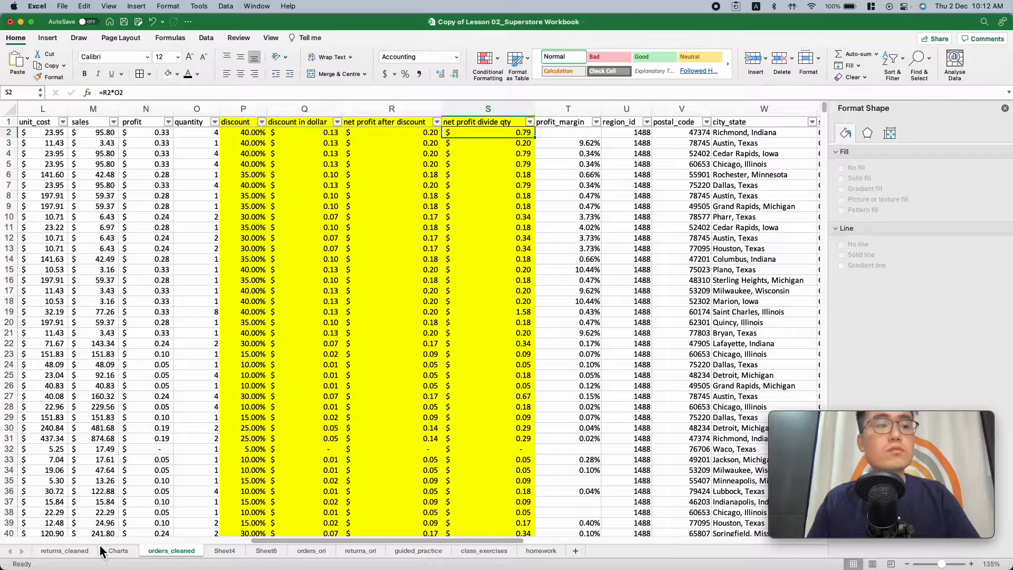
{"action": "left_click", "coordinate": [65, 551]}
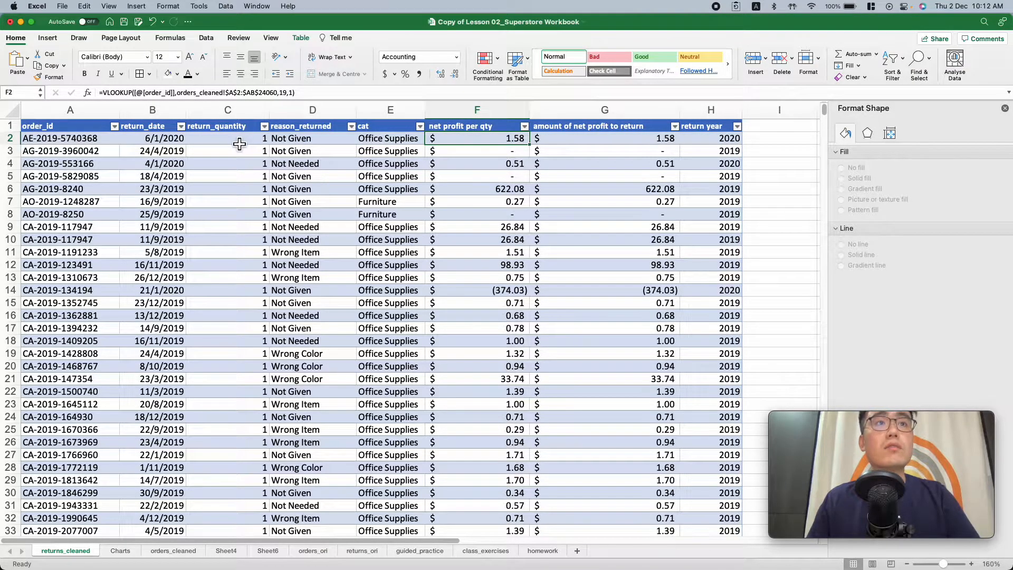
Inspect how the first-row amount of net profit to return is calculated from net profit per qty and return_quantity
{"action": "left_click", "coordinate": [584, 142]}
{"action": "left_click", "coordinate": [503, 141]}
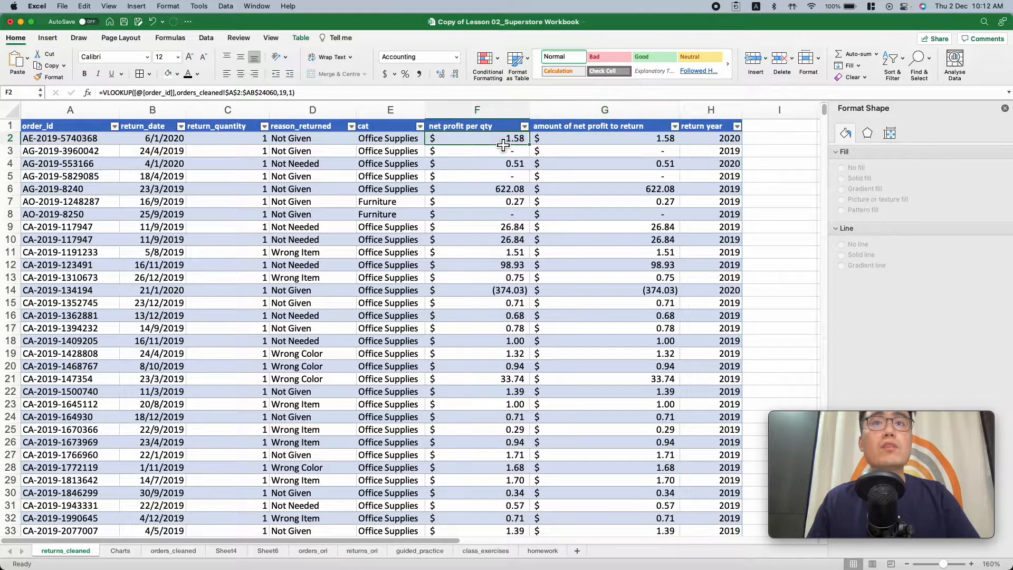
{"action": "left_click", "coordinate": [641, 144]}
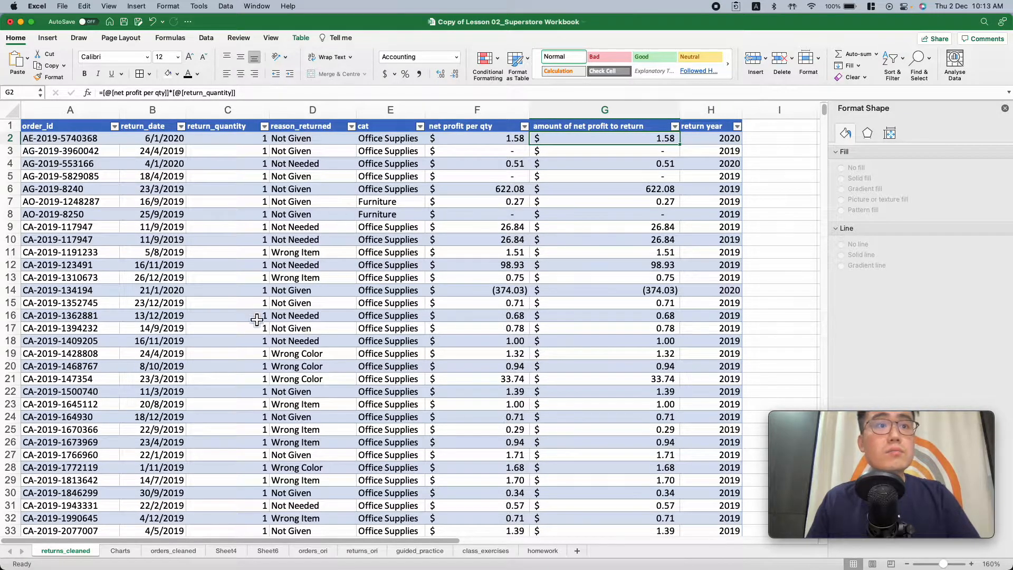
Examine the returns_cleaned rows with a return quantity above one, comparing net profit per qty with the amount to return
{"action": "scroll", "coordinate": [255, 340], "scroll_direction": "down", "scroll_amount": 1}
{"action": "scroll", "coordinate": [255, 339], "scroll_direction": "down", "scroll_amount": 10}
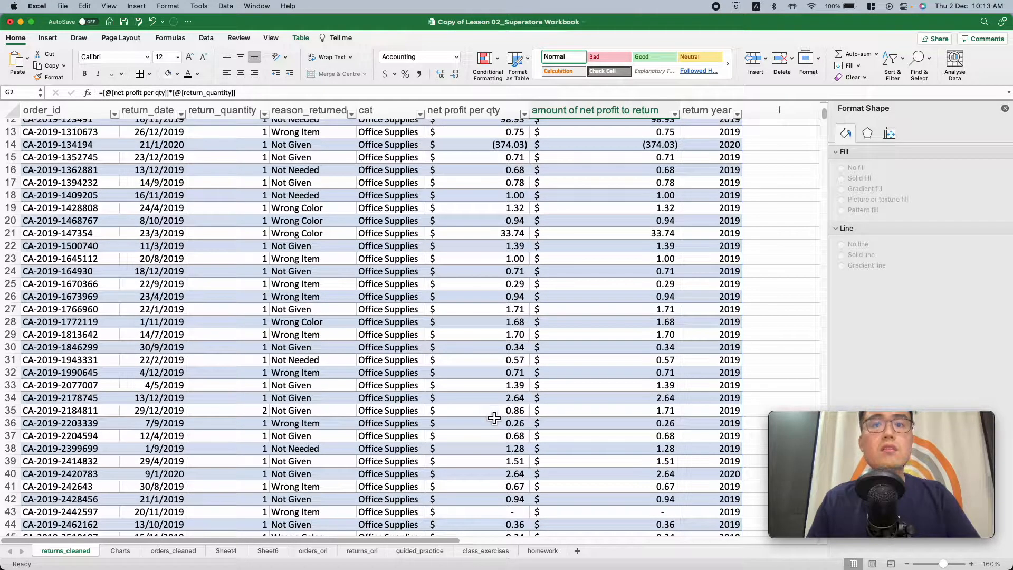
{"action": "scroll", "coordinate": [494, 417], "scroll_direction": "up", "scroll_amount": 1}
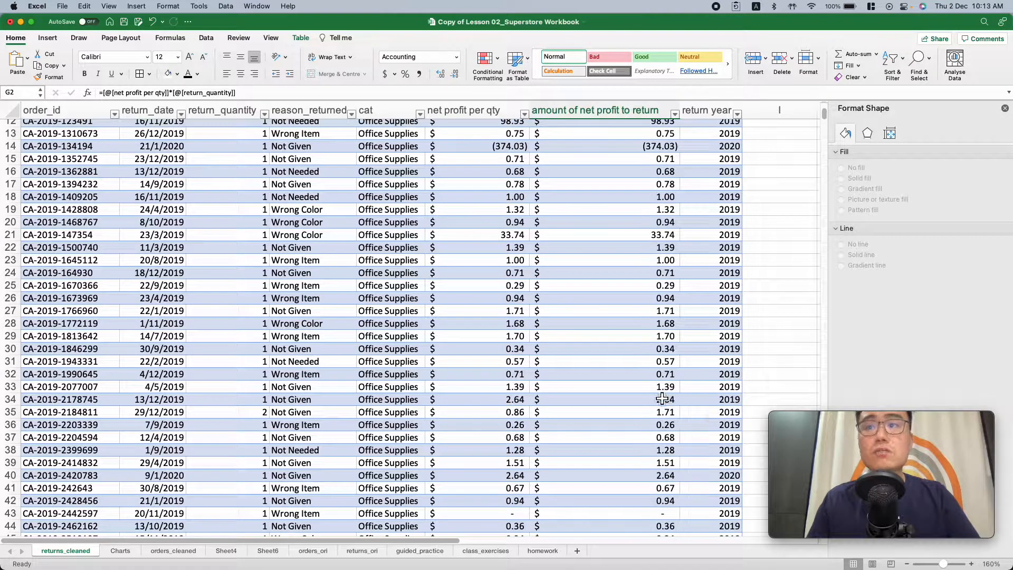
{"action": "scroll", "coordinate": [647, 378], "scroll_direction": "down", "scroll_amount": 15}
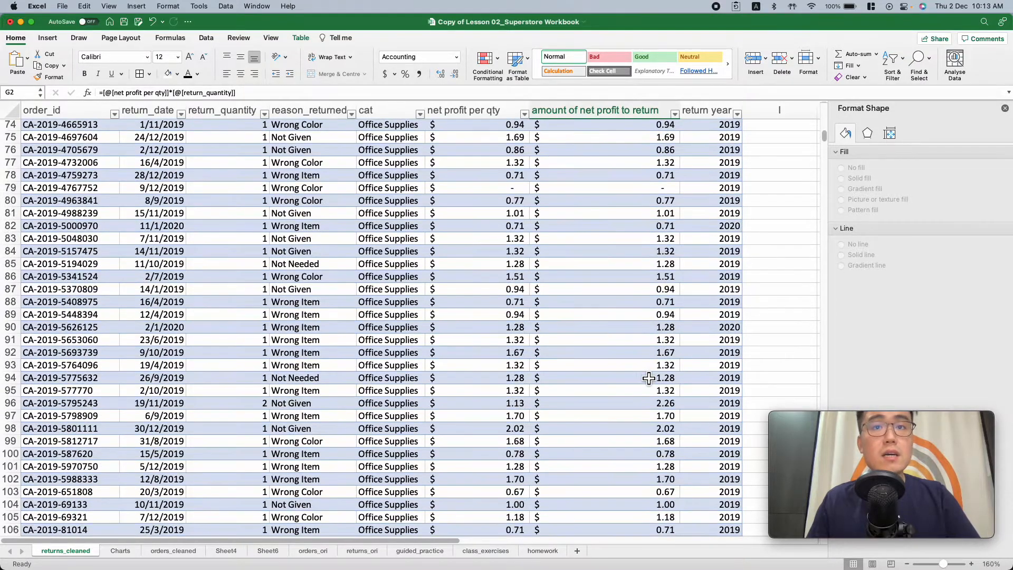
{"action": "scroll", "coordinate": [565, 389], "scroll_direction": "up", "scroll_amount": 6}
{"action": "scroll", "coordinate": [520, 390], "scroll_direction": "up", "scroll_amount": 15}
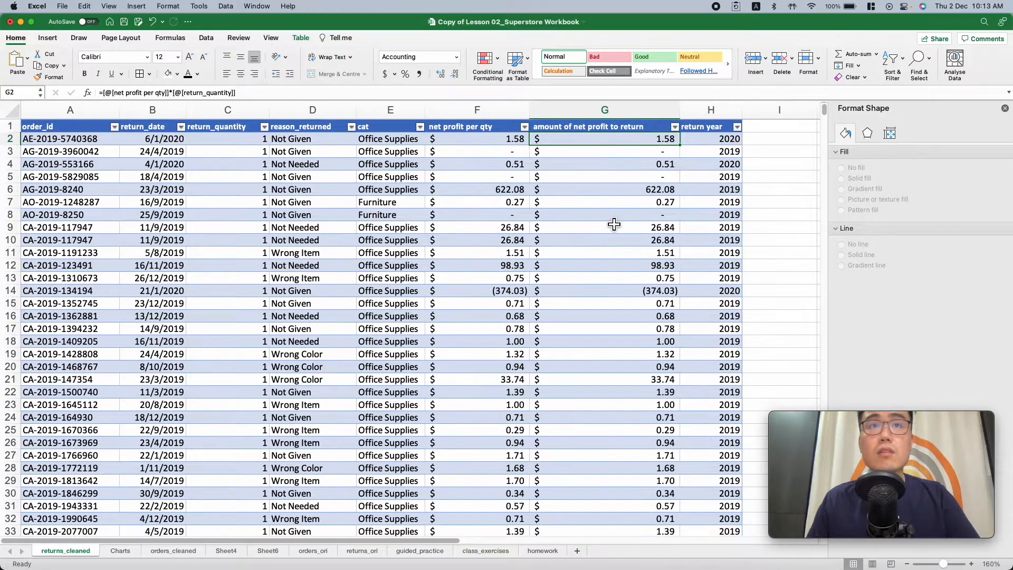
Inspect the return year formula in row 3 and review the years listed in that column
{"action": "left_click", "coordinate": [731, 150]}
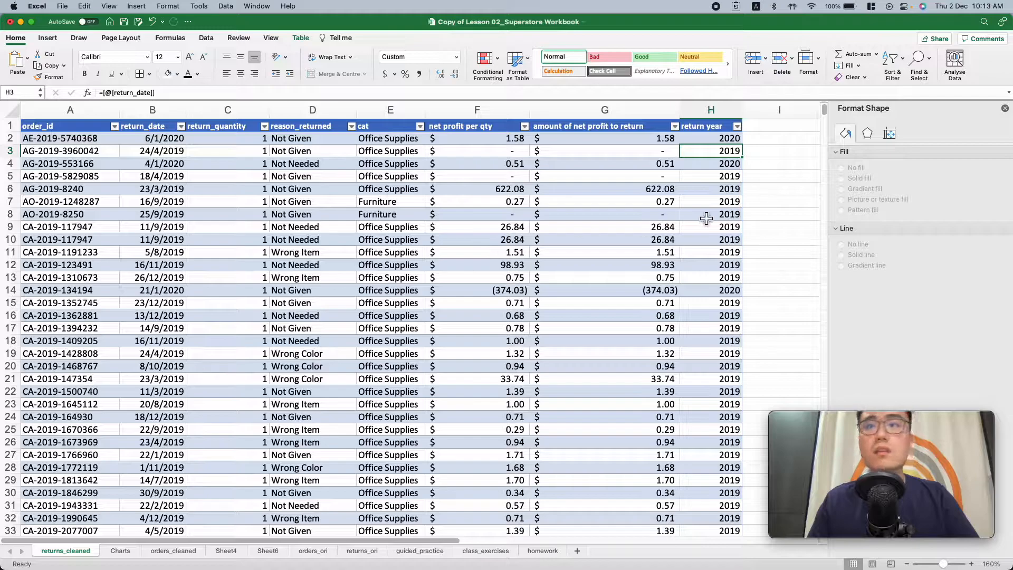
{"action": "scroll", "coordinate": [707, 233], "scroll_direction": "down", "scroll_amount": 5}
{"action": "scroll", "coordinate": [718, 233], "scroll_direction": "up", "scroll_amount": 5}
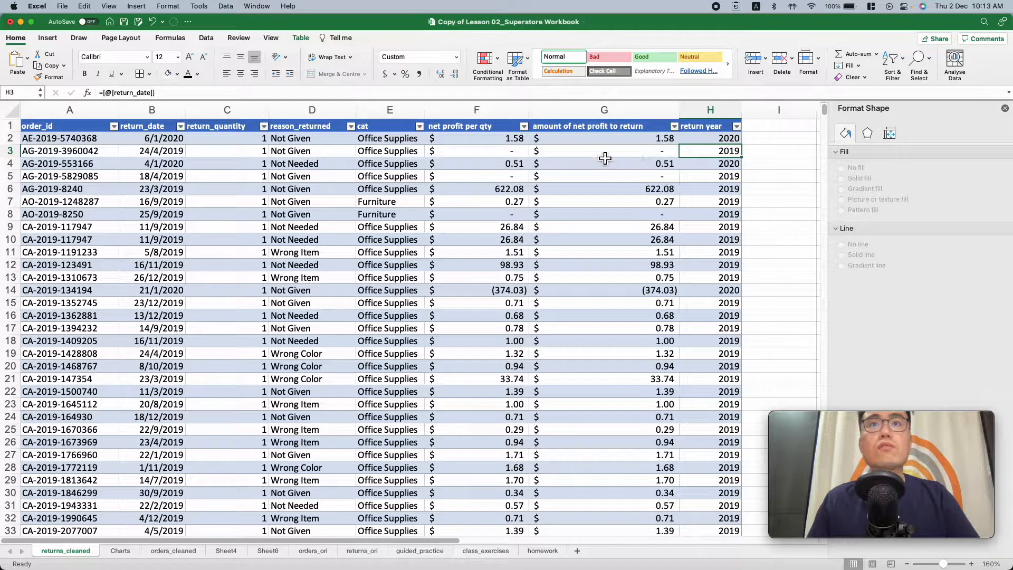
Examine the amount of net profit to return cells in rows 3, 5 and 14, including blank-looking and negative amounts
{"action": "left_click", "coordinate": [623, 159]}
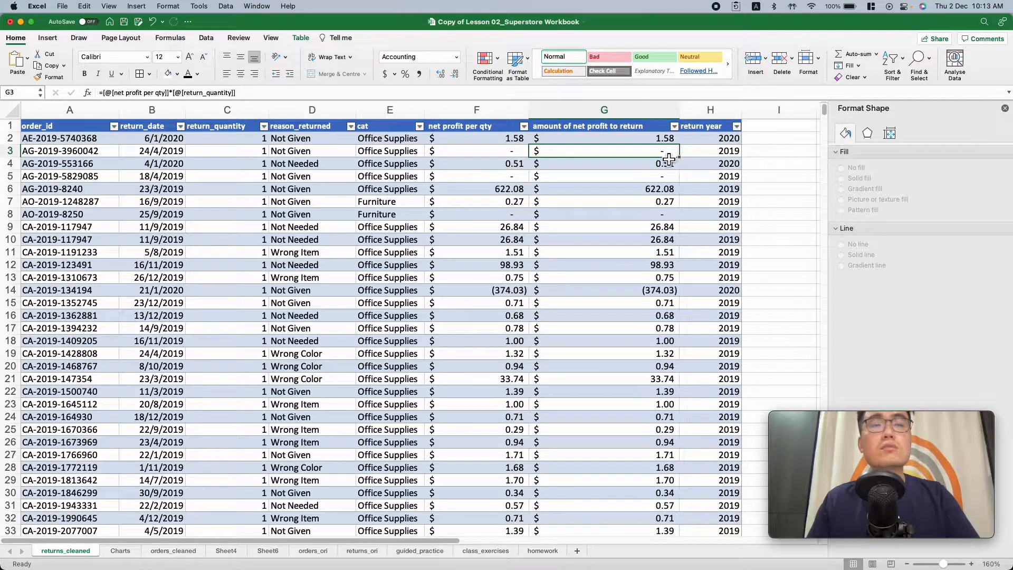
{"action": "left_click", "coordinate": [666, 181]}
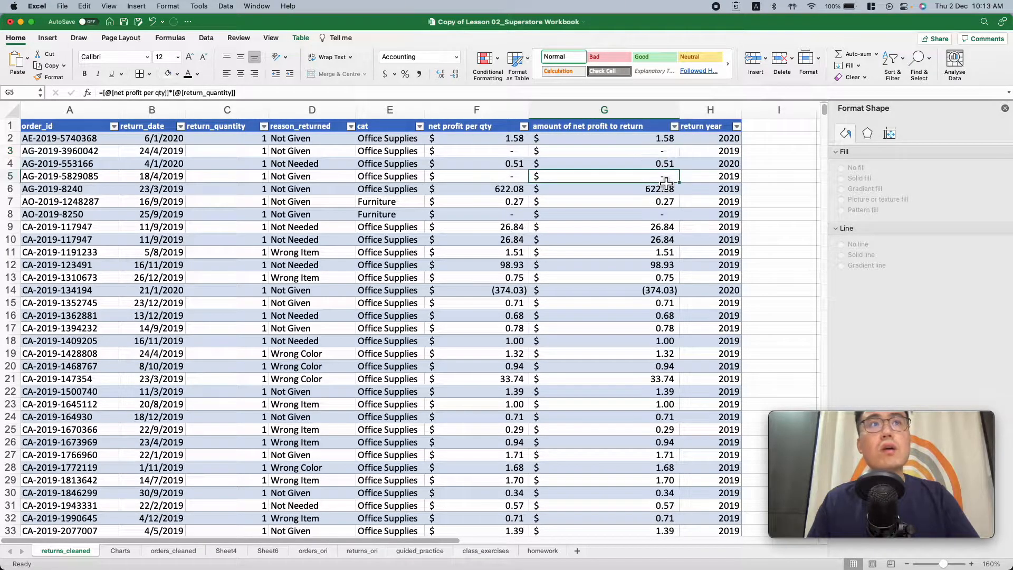
{"action": "left_click", "coordinate": [666, 233]}
{"action": "left_click", "coordinate": [663, 291]}
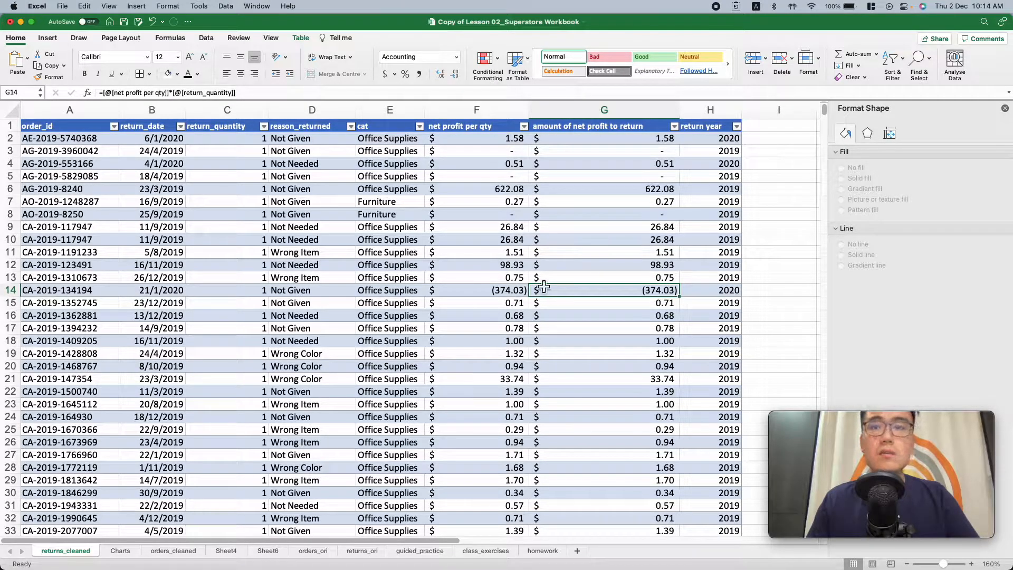
Review the orders_cleaned columns from category and product name through sales, profit, quantity and the highlighted discount calculations
{"action": "left_click", "coordinate": [168, 554]}
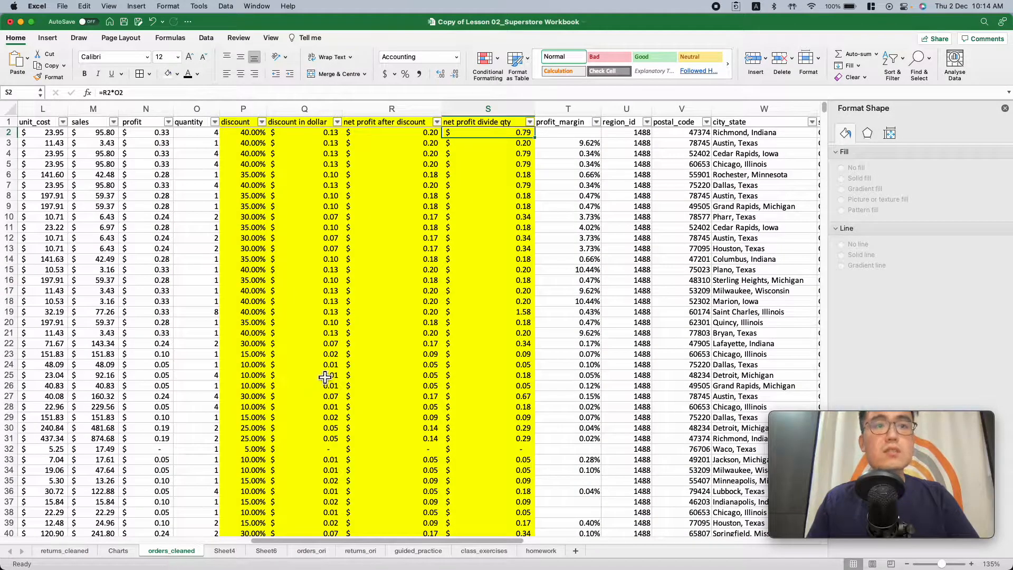
{"action": "scroll", "coordinate": [325, 376], "scroll_direction": "left", "scroll_amount": 10}
{"action": "scroll", "coordinate": [323, 375], "scroll_direction": "right", "scroll_amount": 3}
{"action": "scroll", "coordinate": [323, 375], "scroll_direction": "right", "scroll_amount": 6}
{"action": "scroll", "coordinate": [314, 378], "scroll_direction": "left", "scroll_amount": 4}
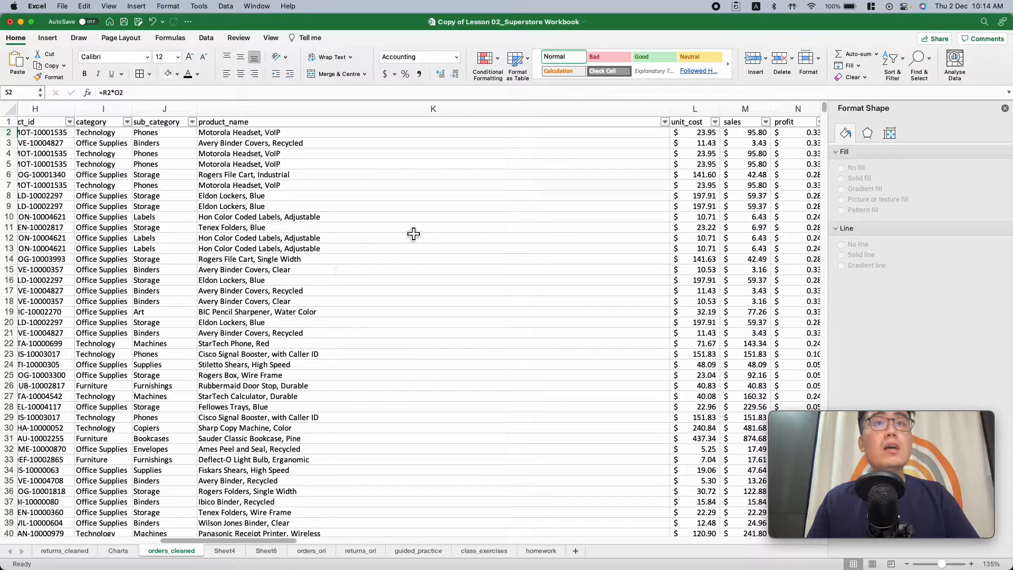
{"action": "scroll", "coordinate": [421, 228], "scroll_direction": "right", "scroll_amount": 3}
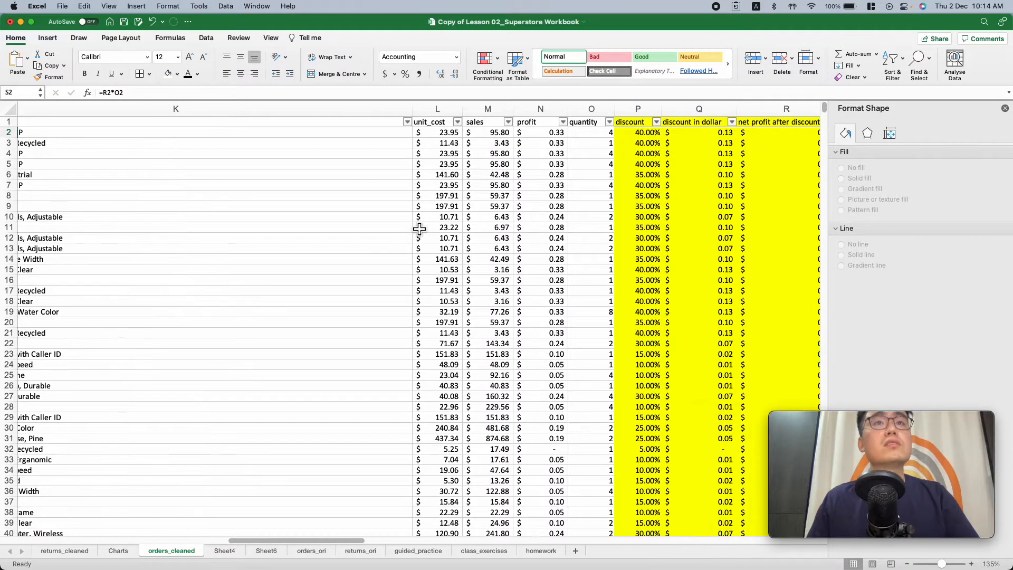
{"action": "scroll", "coordinate": [420, 228], "scroll_direction": "right", "scroll_amount": 3}
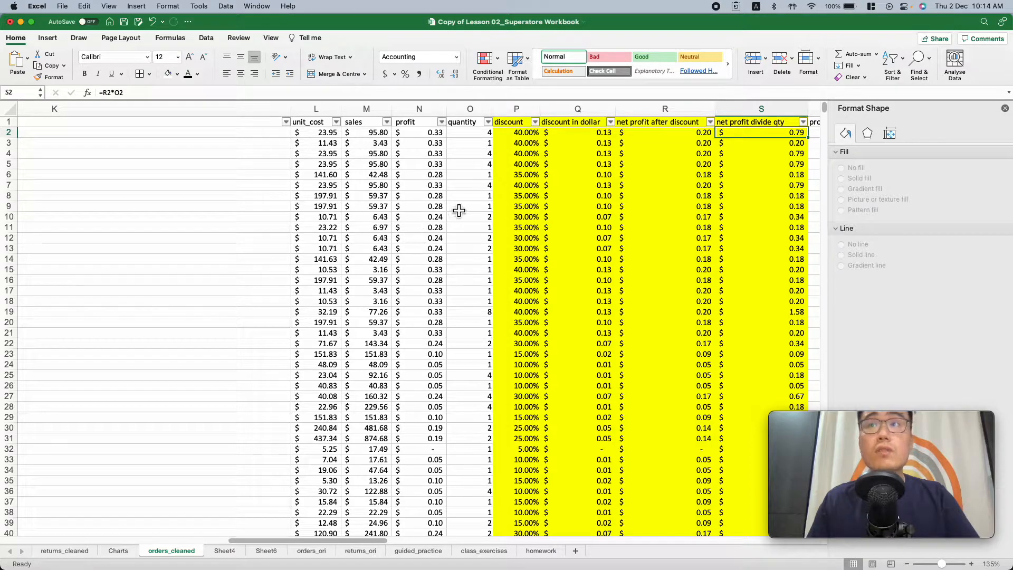
{"action": "scroll", "coordinate": [455, 209], "scroll_direction": "right", "scroll_amount": 4}
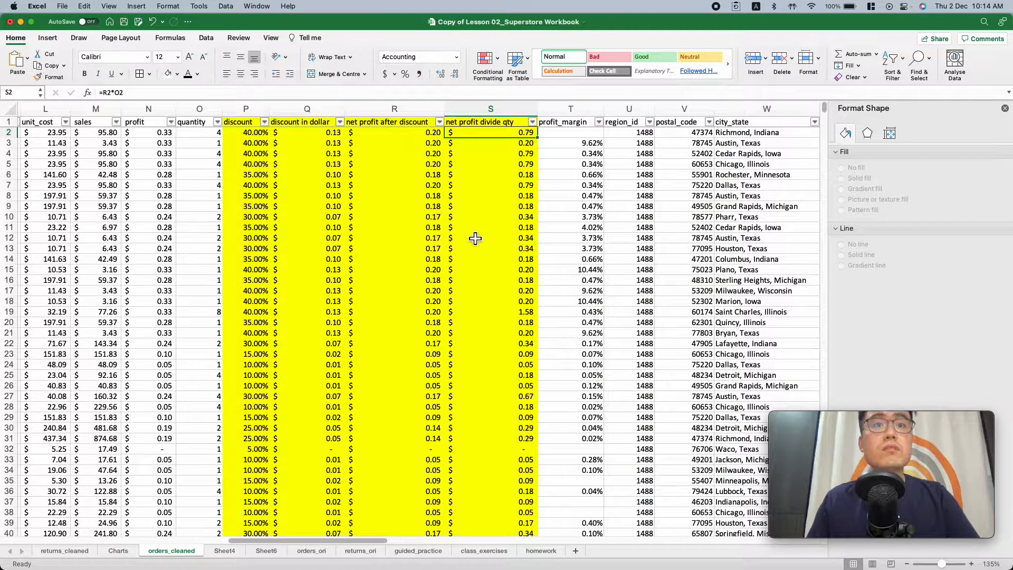
Find a high-profit order further down orders_cleaned and inspect the net profit divide qty formula in row 484
{"action": "scroll", "coordinate": [475, 237], "scroll_direction": "down", "scroll_amount": 15}
{"action": "scroll", "coordinate": [476, 241], "scroll_direction": "down", "scroll_amount": 20}
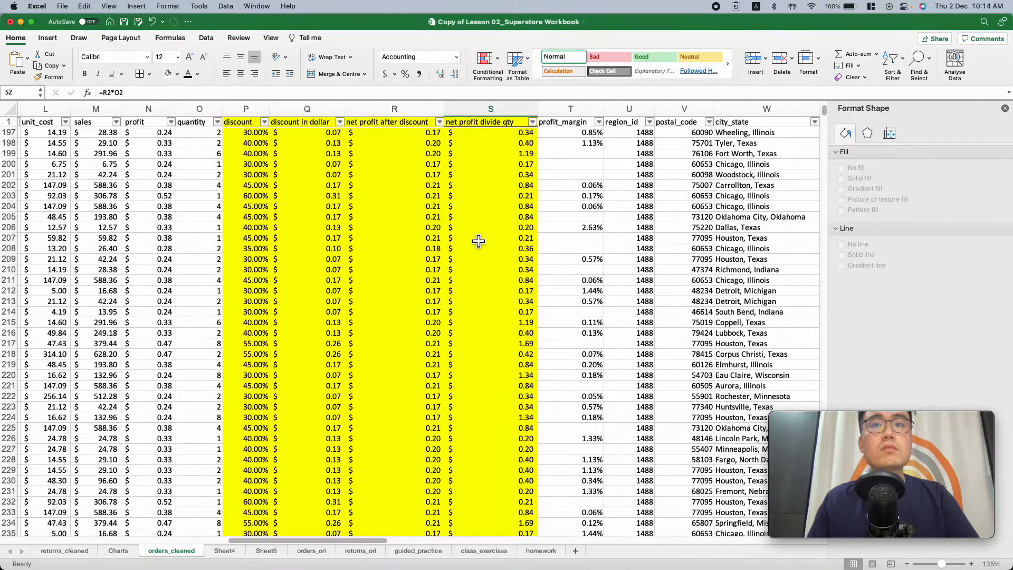
{"action": "scroll", "coordinate": [479, 242], "scroll_direction": "down", "scroll_amount": 18}
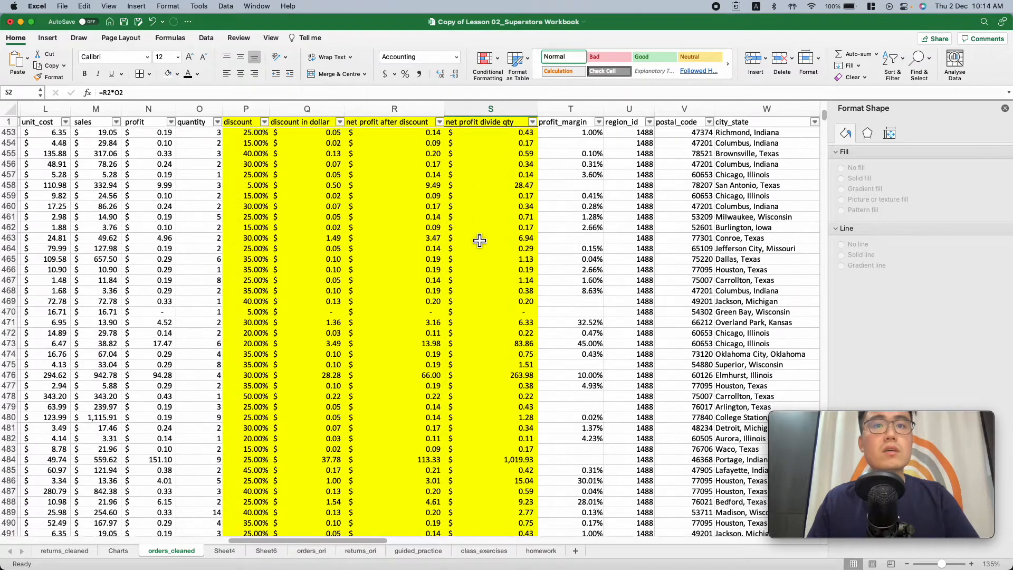
{"action": "scroll", "coordinate": [481, 240], "scroll_direction": "left", "scroll_amount": 2}
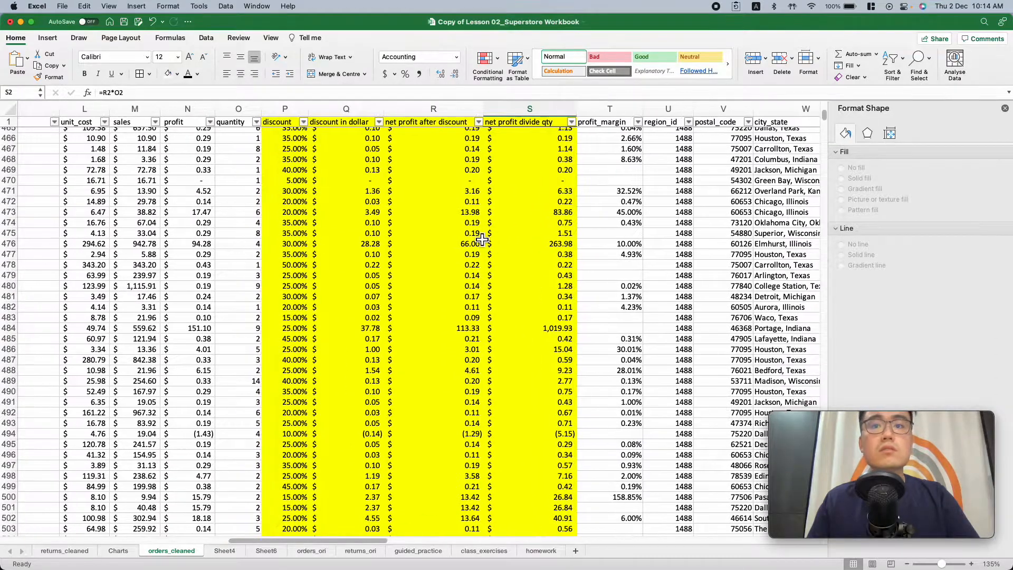
{"action": "scroll", "coordinate": [496, 262], "scroll_direction": "down", "scroll_amount": 3}
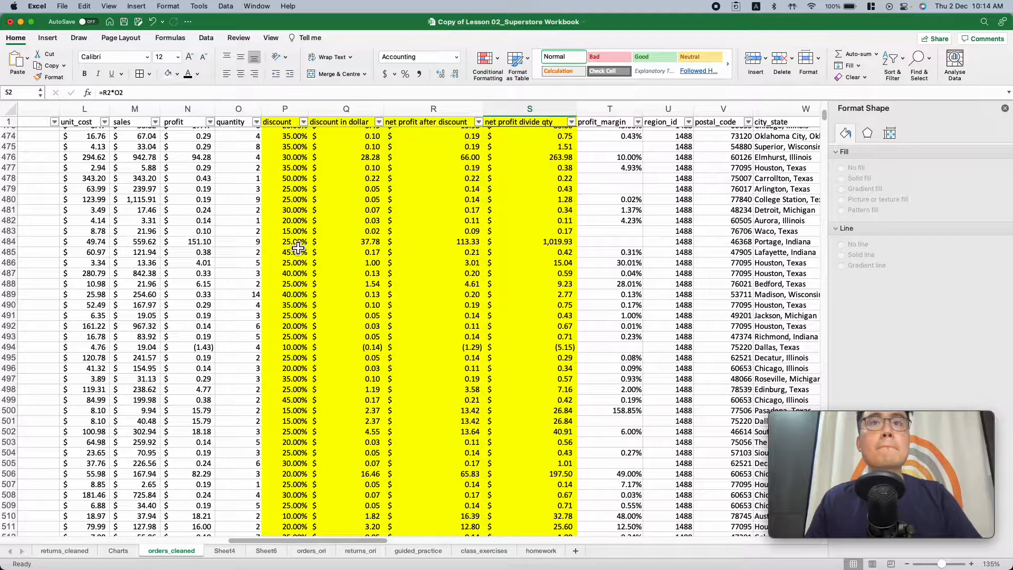
{"action": "left_click", "coordinate": [535, 243]}
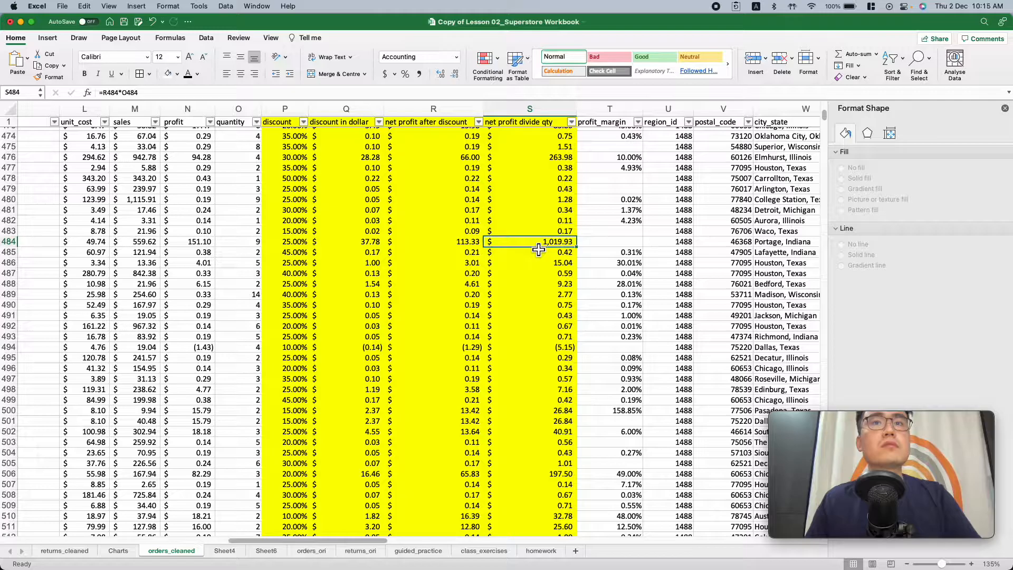
Inspect the net profit divide qty formulas in row 480 and in the first data rows of orders_cleaned
{"action": "left_click", "coordinate": [533, 200]}
{"action": "scroll", "coordinate": [525, 251], "scroll_direction": "down", "scroll_amount": 10}
{"action": "scroll", "coordinate": [525, 250], "scroll_direction": "up", "scroll_amount": 20}
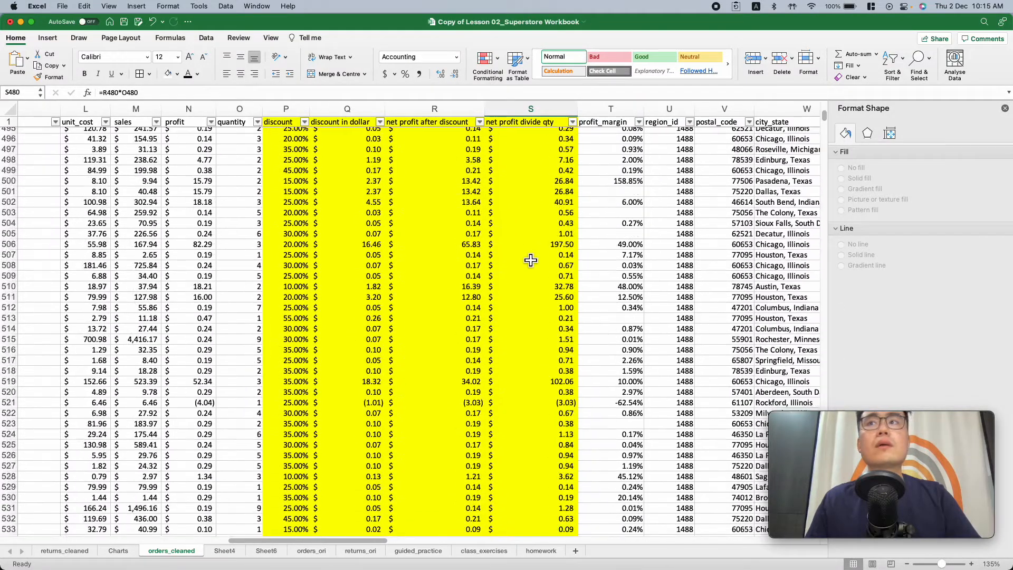
{"action": "scroll", "coordinate": [538, 179], "scroll_direction": "up", "scroll_amount": 20}
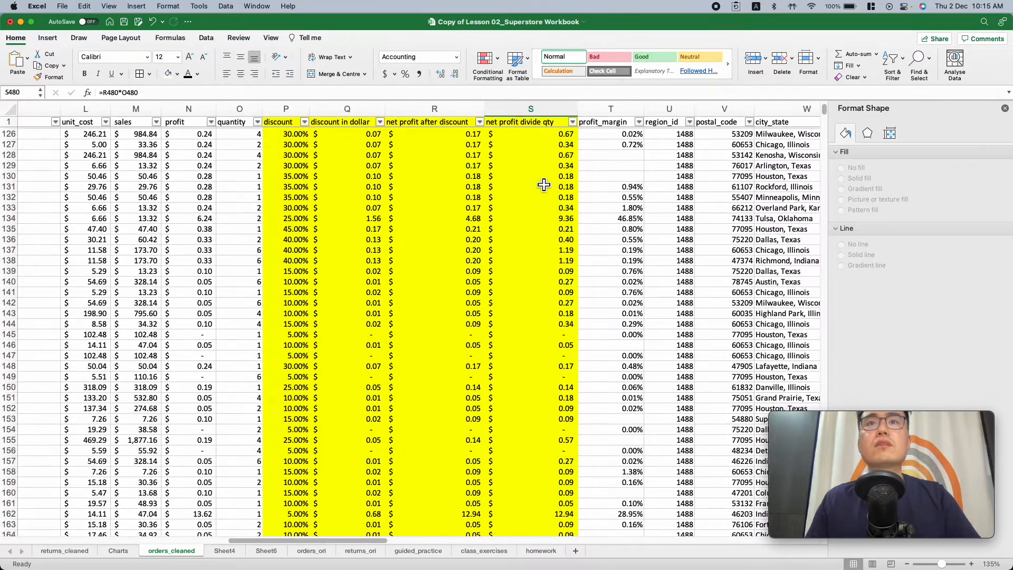
{"action": "left_click", "coordinate": [543, 136]}
{"action": "left_click", "coordinate": [538, 142]}
{"action": "left_click", "coordinate": [541, 134]}
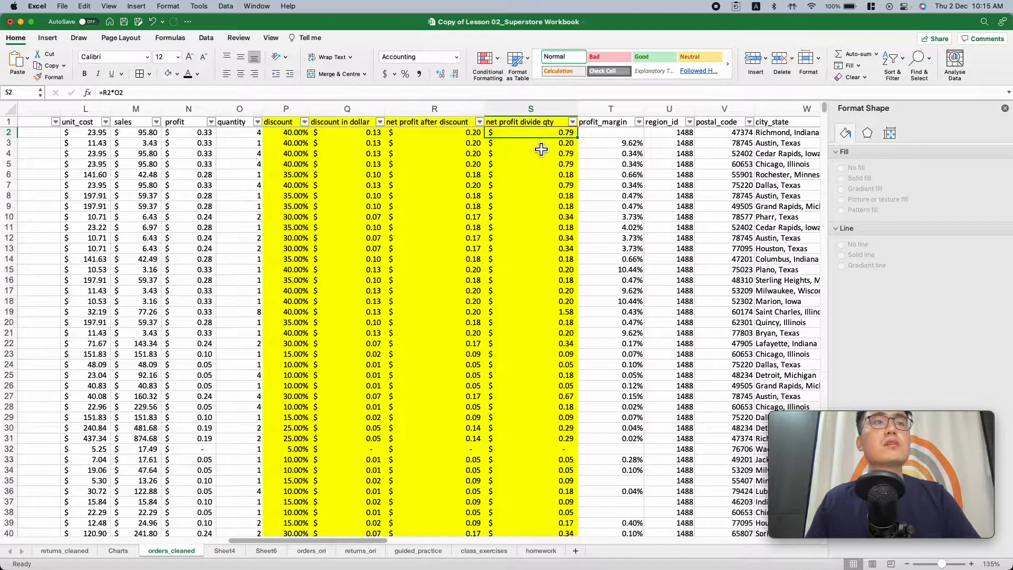
{"action": "left_click", "coordinate": [541, 145]}
{"action": "left_click", "coordinate": [542, 135]}
Examine the net profit divide qty values across the first 400 or so rows against the profit, quantity and discount columns
{"action": "scroll", "coordinate": [532, 258], "scroll_direction": "down", "scroll_amount": 6}
{"action": "scroll", "coordinate": [531, 258], "scroll_direction": "down", "scroll_amount": 20}
{"action": "scroll", "coordinate": [532, 257], "scroll_direction": "down", "scroll_amount": 15}
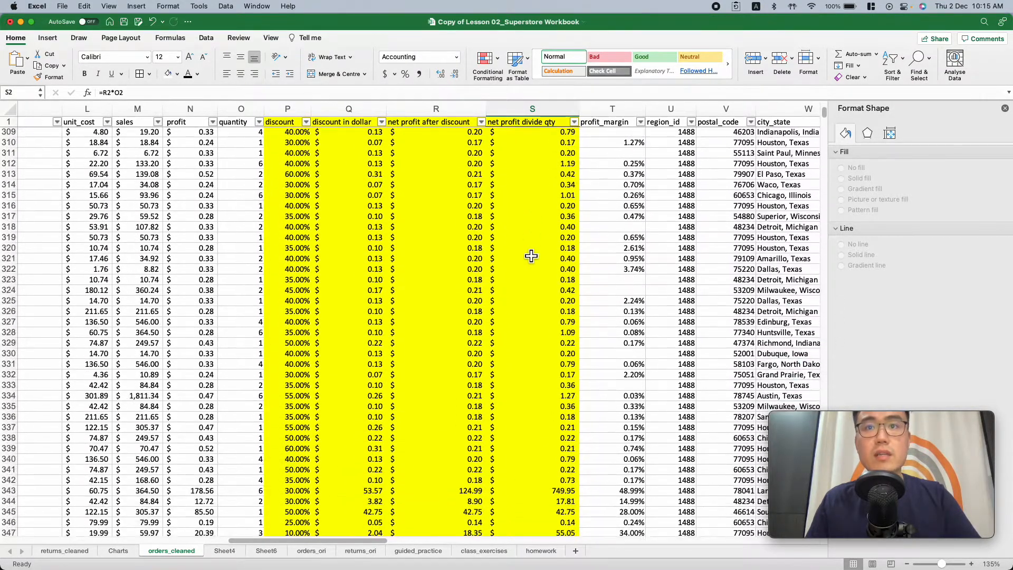
{"action": "scroll", "coordinate": [531, 255], "scroll_direction": "down", "scroll_amount": 2}
{"action": "scroll", "coordinate": [531, 255], "scroll_direction": "up", "scroll_amount": 2}
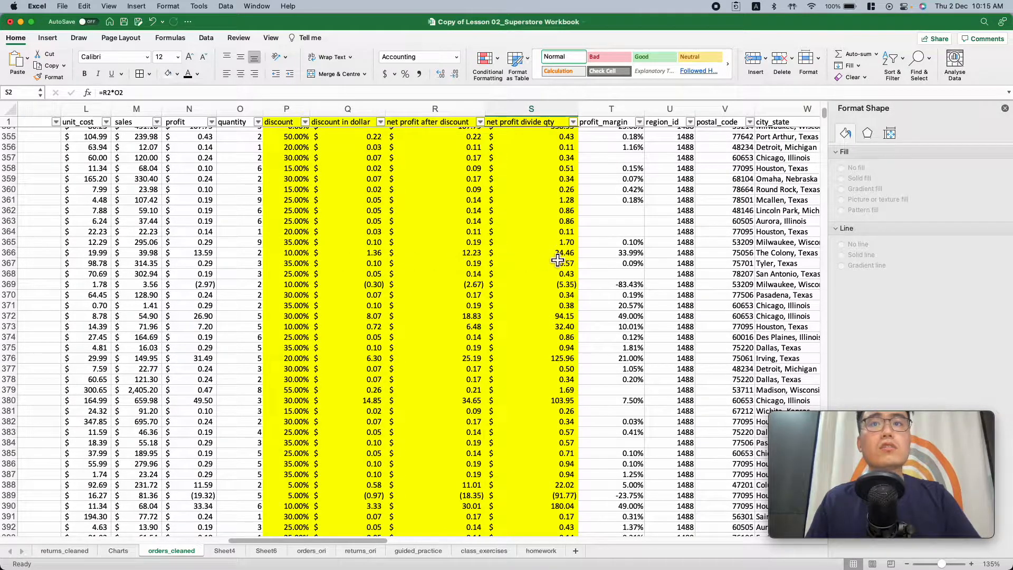
{"action": "scroll", "coordinate": [563, 259], "scroll_direction": "up", "scroll_amount": 20}
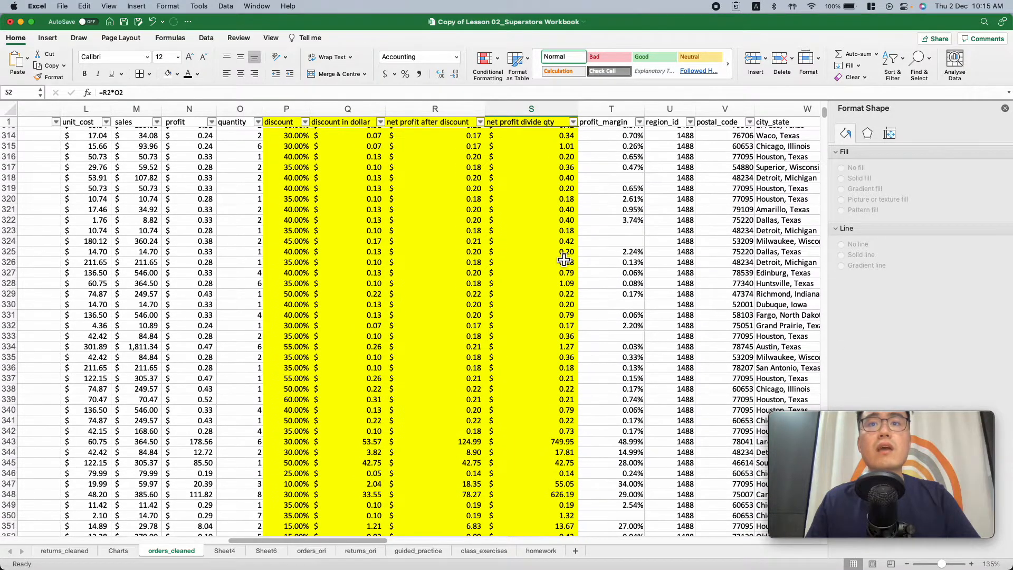
{"action": "scroll", "coordinate": [563, 260], "scroll_direction": "up", "scroll_amount": 6}
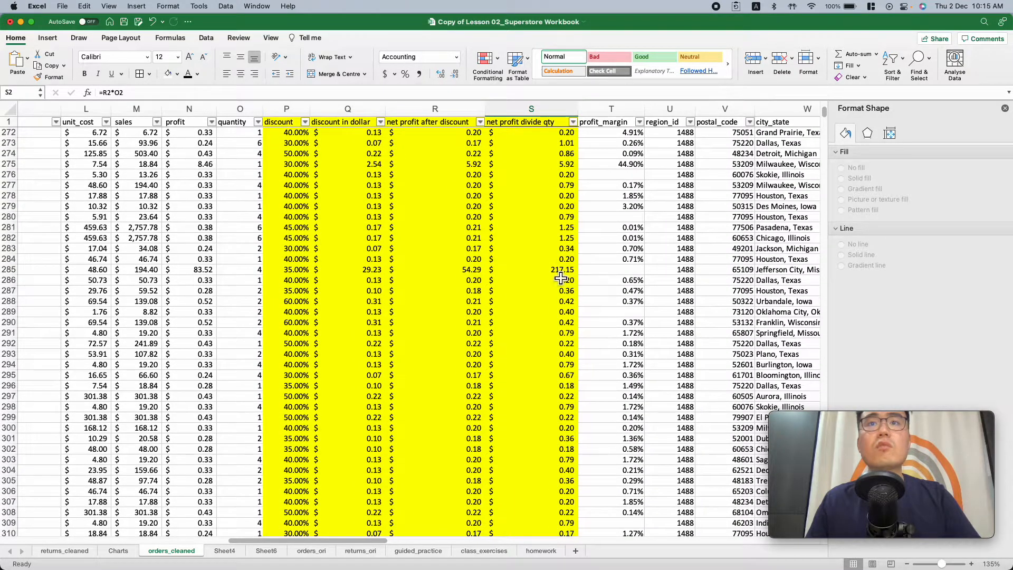
{"action": "scroll", "coordinate": [564, 274], "scroll_direction": "up", "scroll_amount": 20}
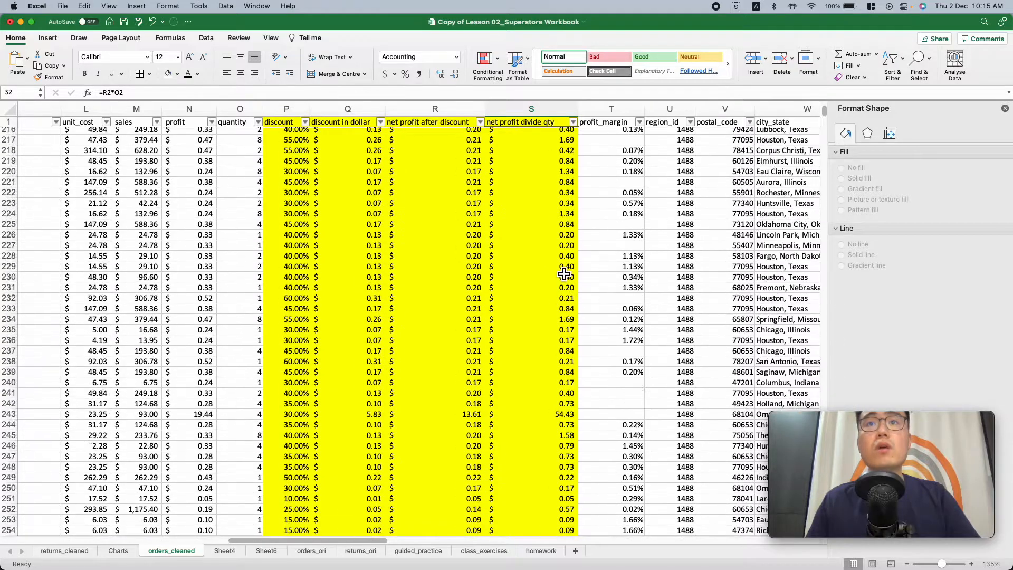
{"action": "scroll", "coordinate": [564, 274], "scroll_direction": "up", "scroll_amount": 12}
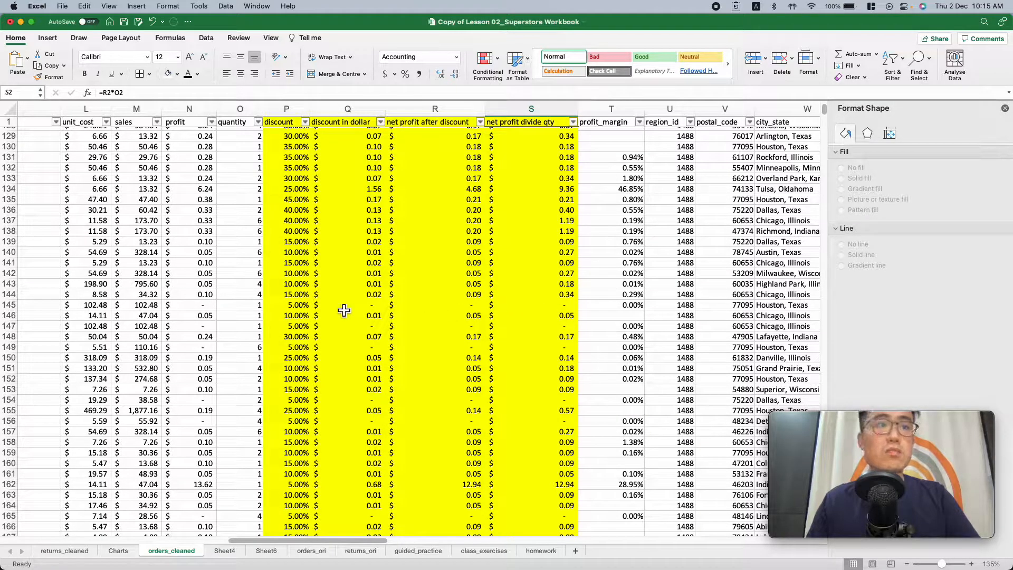
{"action": "scroll", "coordinate": [570, 313], "scroll_direction": "down", "scroll_amount": 5}
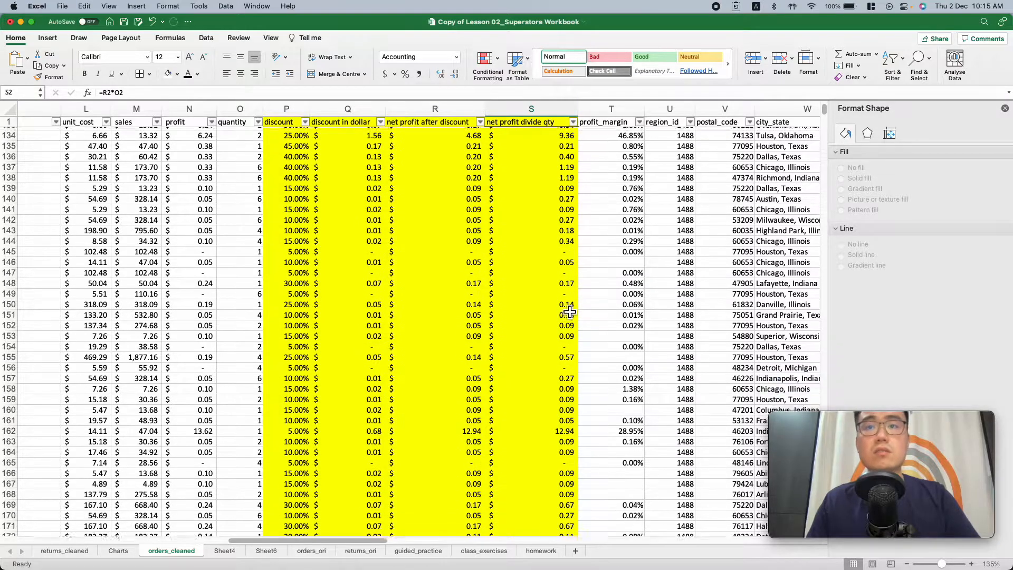
{"action": "scroll", "coordinate": [567, 332], "scroll_direction": "down", "scroll_amount": 20}
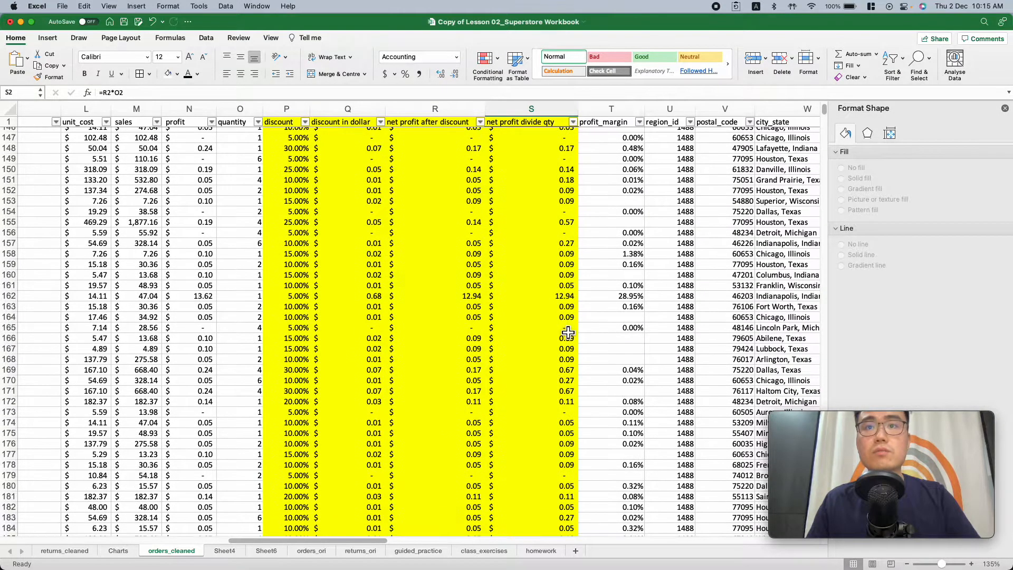
{"action": "scroll", "coordinate": [567, 330], "scroll_direction": "down", "scroll_amount": 20}
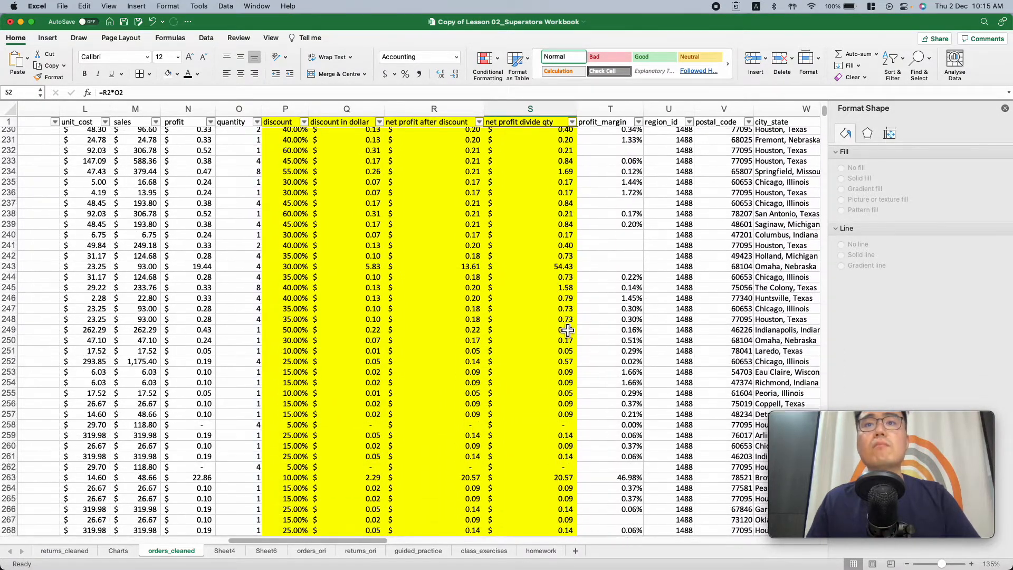
{"action": "scroll", "coordinate": [567, 331], "scroll_direction": "down", "scroll_amount": 20}
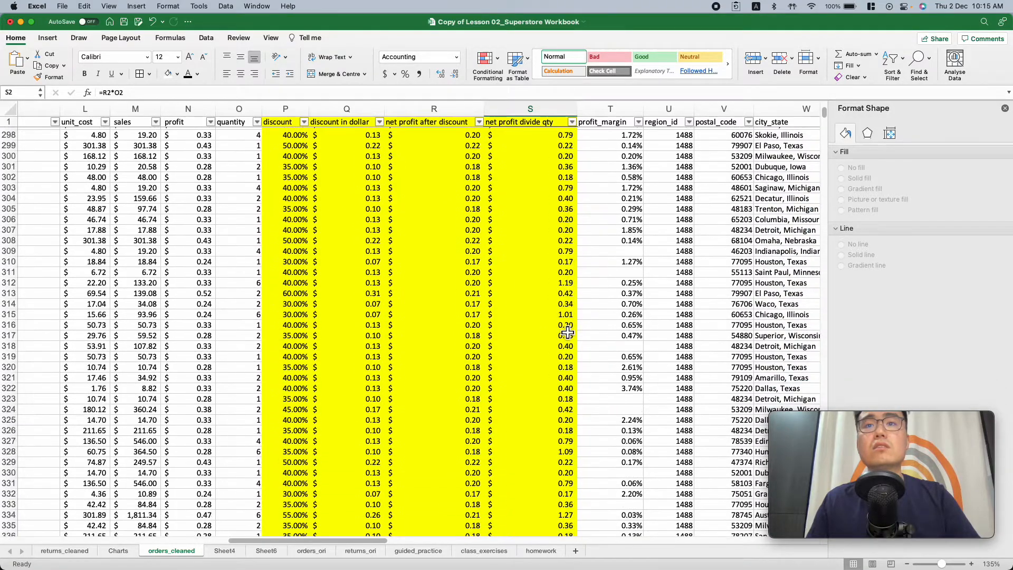
{"action": "scroll", "coordinate": [568, 331], "scroll_direction": "down", "scroll_amount": 13}
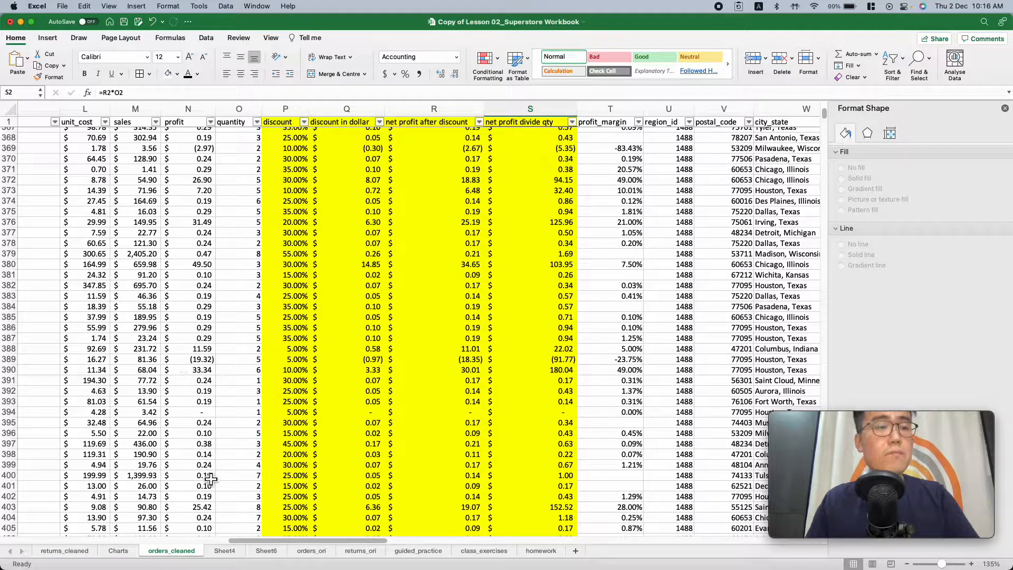
Review the amount of net profit to return column in returns_cleaned, checking rows 80 to 92 and the formula in row 14
{"action": "left_click", "coordinate": [65, 551]}
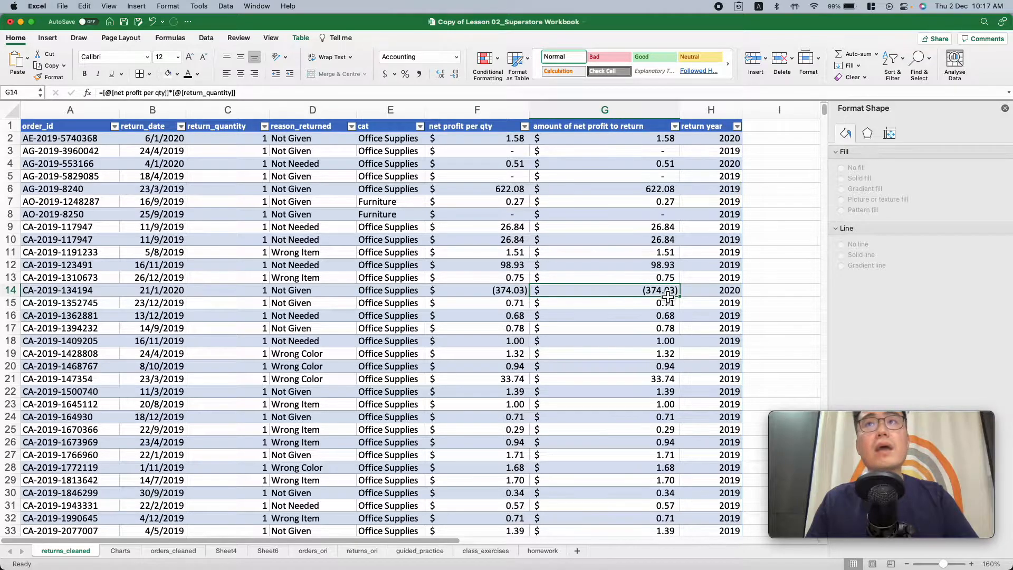
{"action": "scroll", "coordinate": [646, 355], "scroll_direction": "down", "scroll_amount": 10}
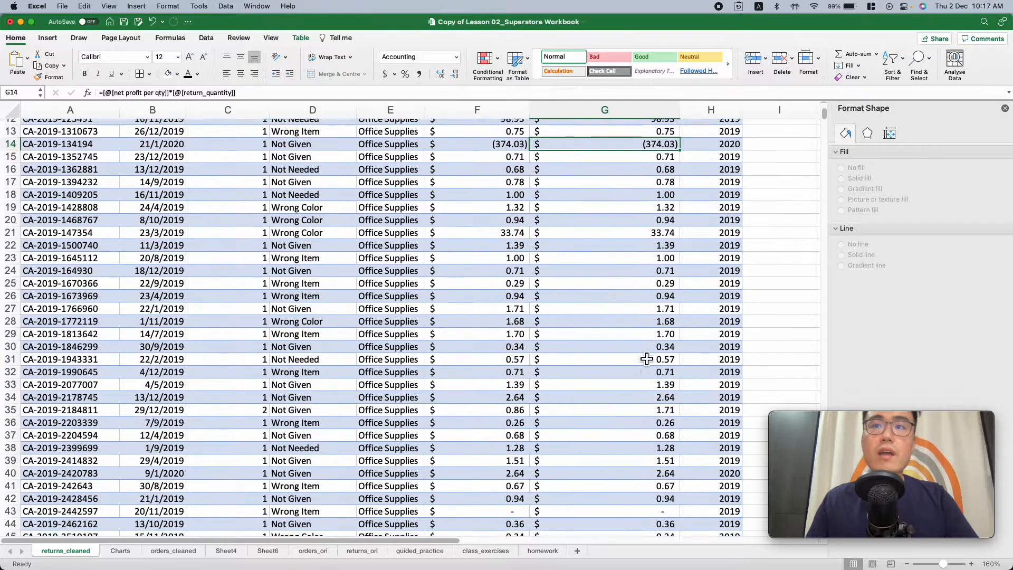
{"action": "scroll", "coordinate": [646, 355], "scroll_direction": "down", "scroll_amount": 12}
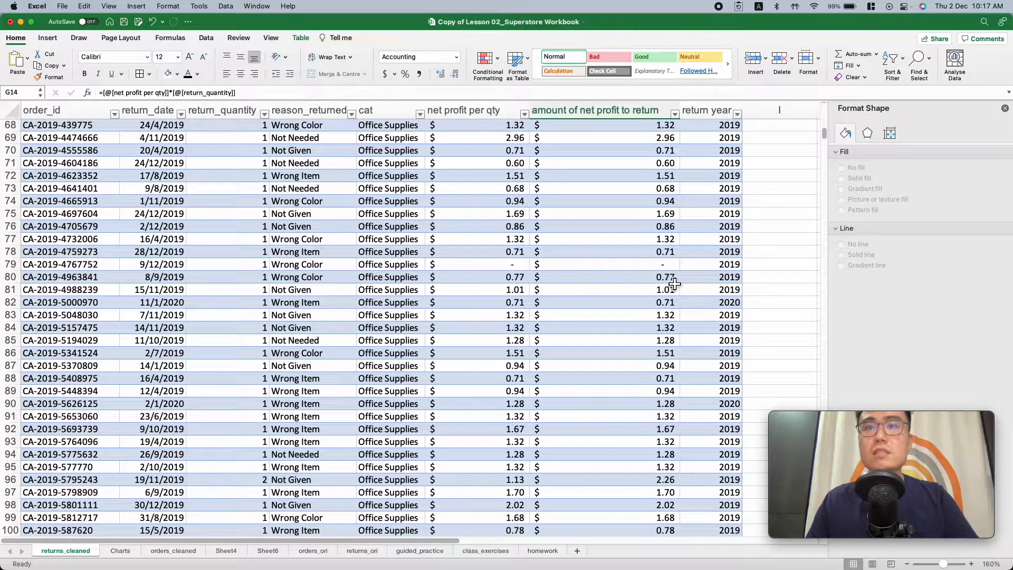
{"action": "left_click_drag", "start_coordinate": [642, 280], "coordinate": [640, 437]}
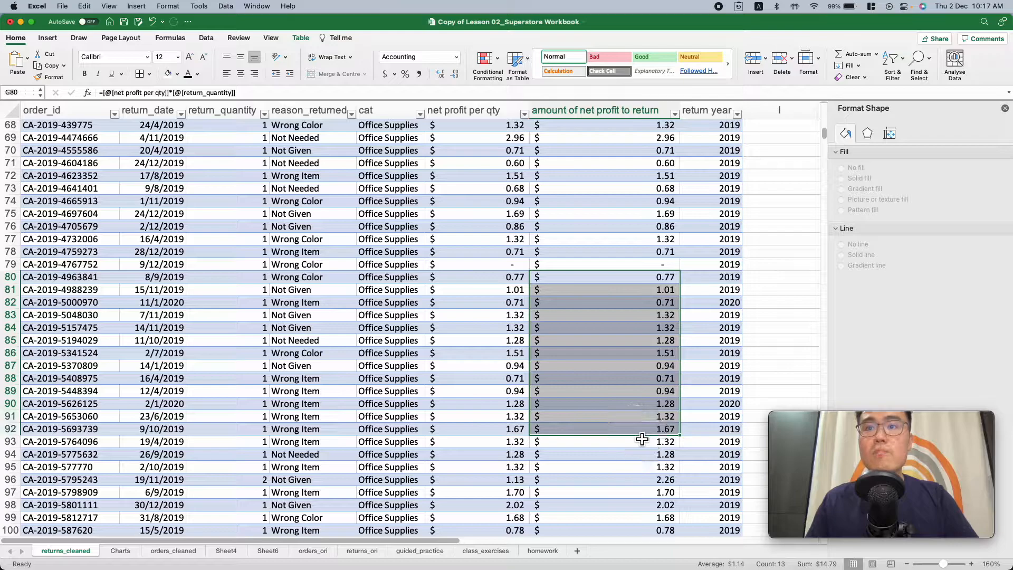
{"action": "left_click", "coordinate": [641, 282]}
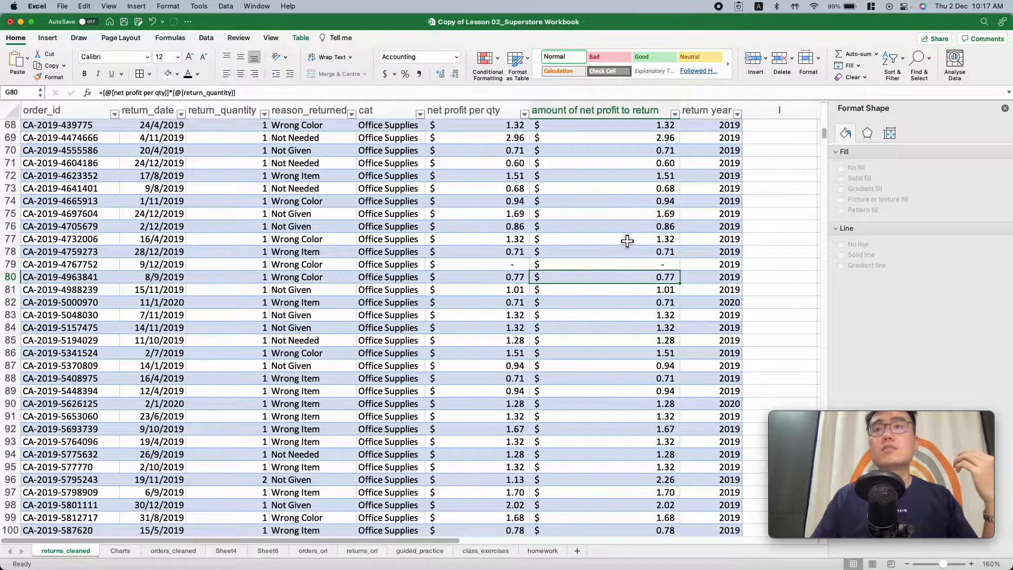
{"action": "scroll", "coordinate": [633, 243], "scroll_direction": "up", "scroll_amount": 5}
{"action": "scroll", "coordinate": [633, 245], "scroll_direction": "up", "scroll_amount": 15}
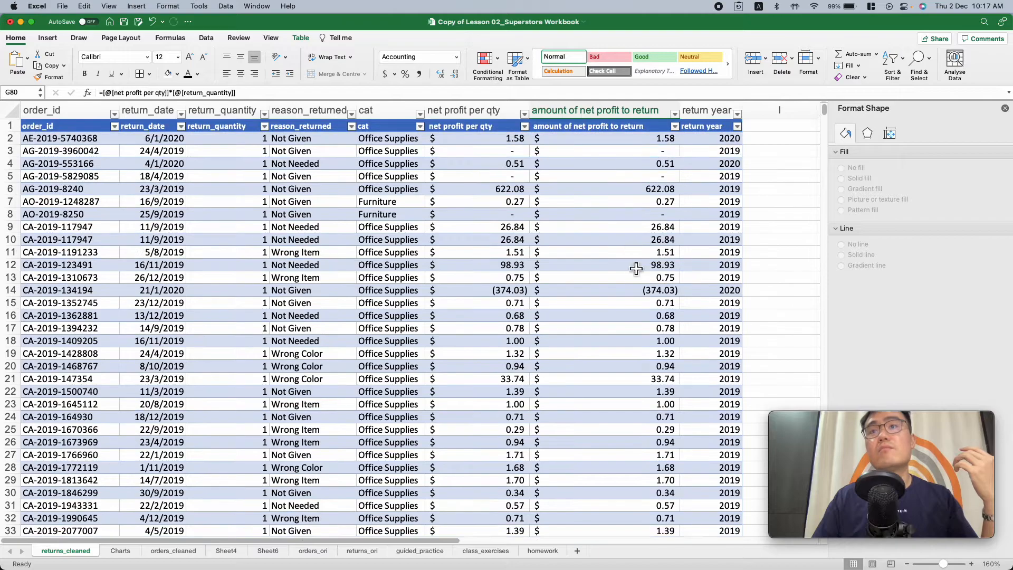
{"action": "left_click", "coordinate": [626, 291]}
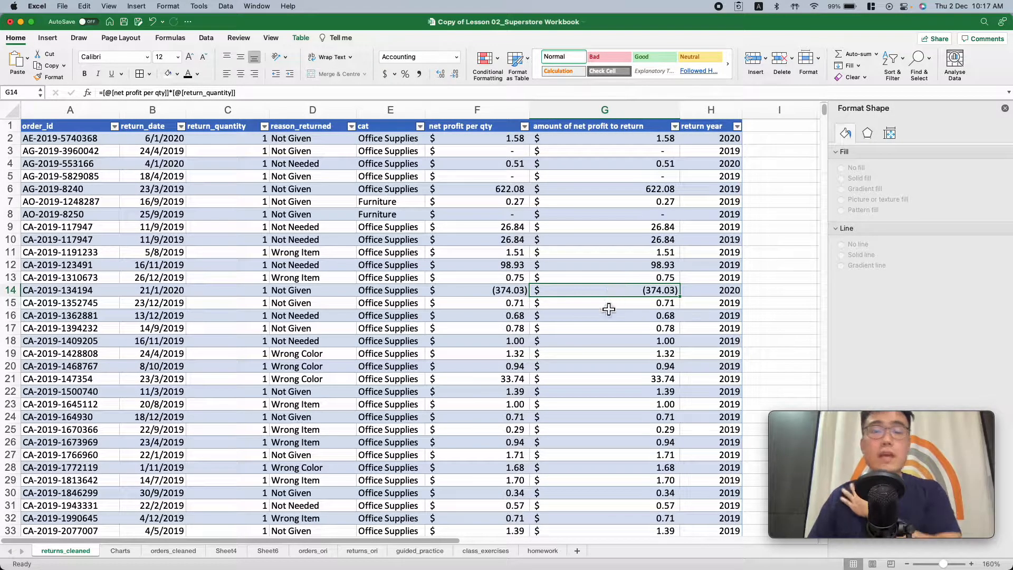
Compare the net profit after discount and net profit divide qty formulas in row 368 of orders_cleaned
{"action": "left_click", "coordinate": [120, 550]}
{"action": "left_click", "coordinate": [173, 550]}
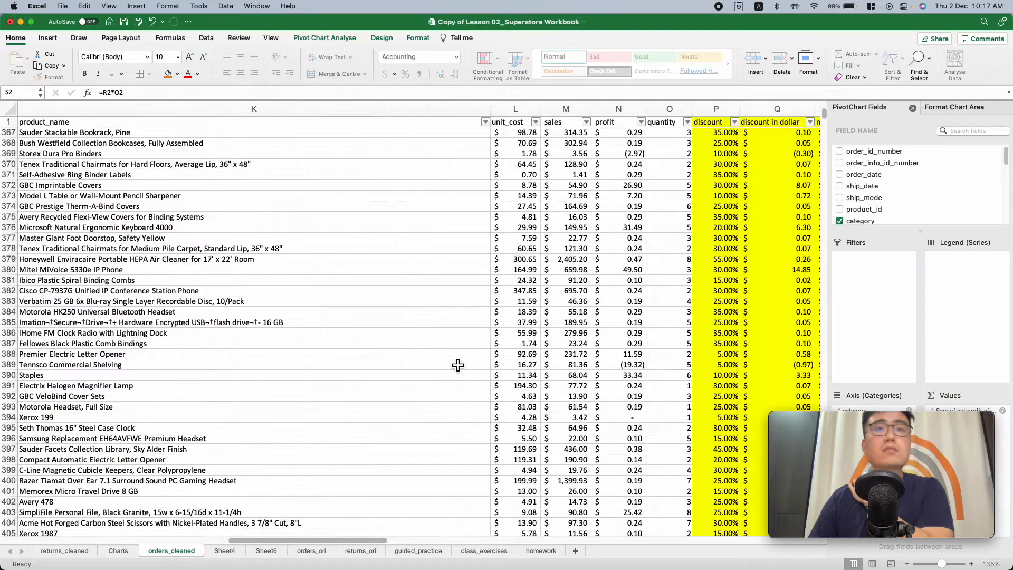
{"action": "scroll", "coordinate": [668, 288], "scroll_direction": "right", "scroll_amount": 1}
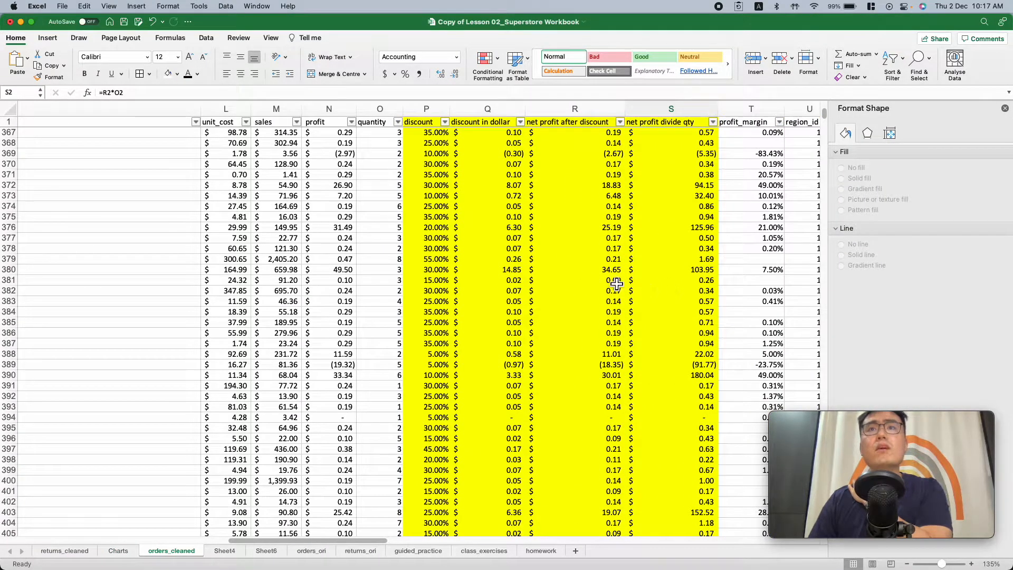
{"action": "left_click", "coordinate": [587, 144]}
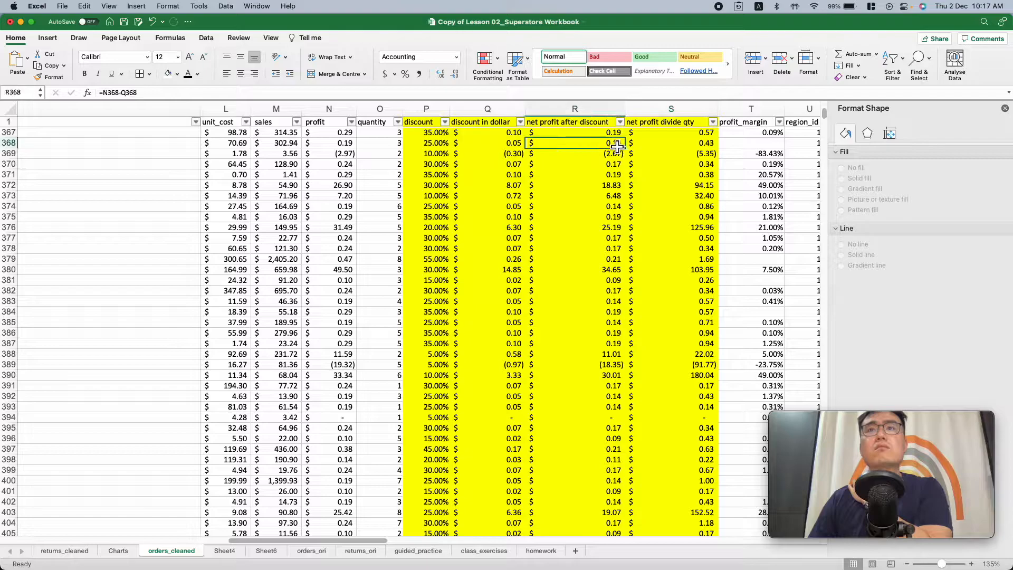
{"action": "left_click", "coordinate": [670, 146]}
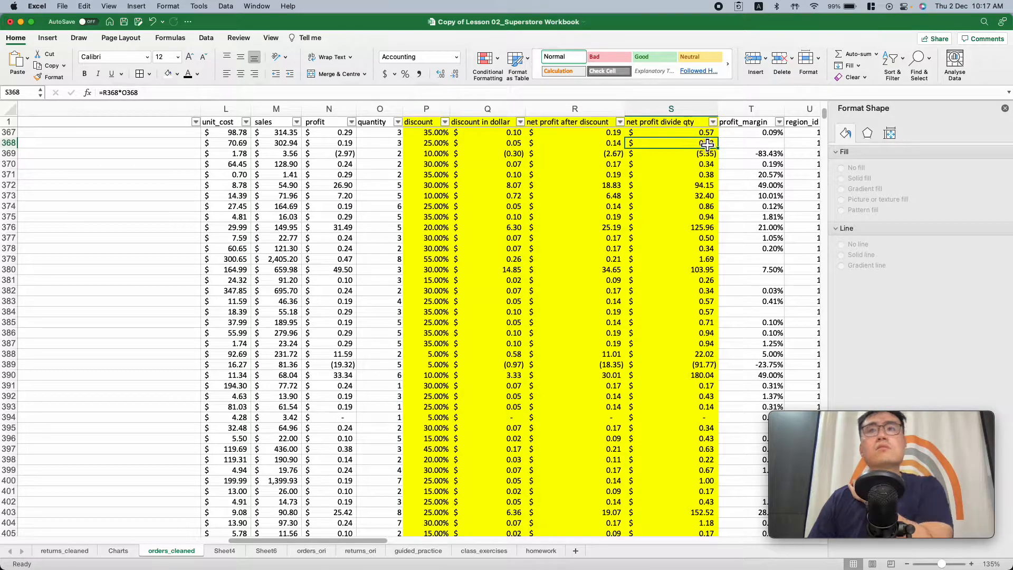
{"action": "left_click", "coordinate": [600, 144]}
Go back to row 2 of orders_cleaned and inspect its discount in dollar, net profit after discount and net profit divide qty formulas
{"action": "scroll", "coordinate": [682, 155], "scroll_direction": "up", "scroll_amount": 20}
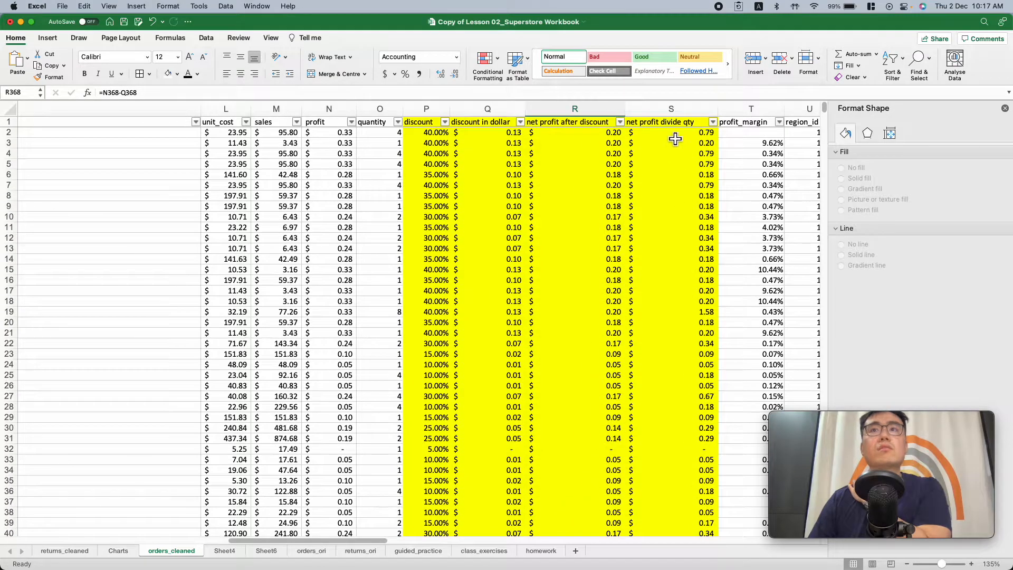
{"action": "left_click", "coordinate": [675, 137]}
{"action": "scroll", "coordinate": [723, 158], "scroll_direction": "up", "scroll_amount": 2}
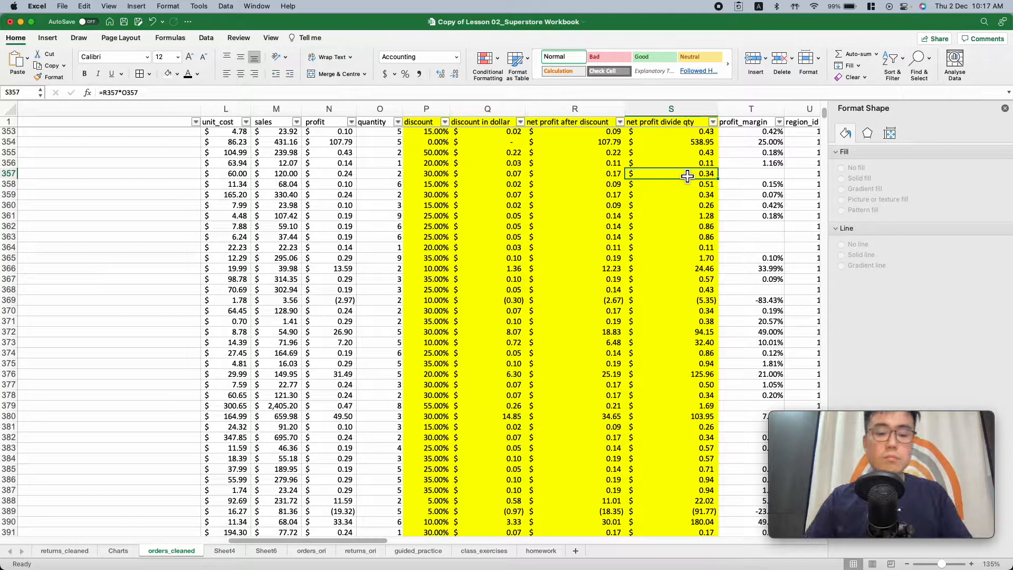
{"action": "key", "text": "super+Up"}
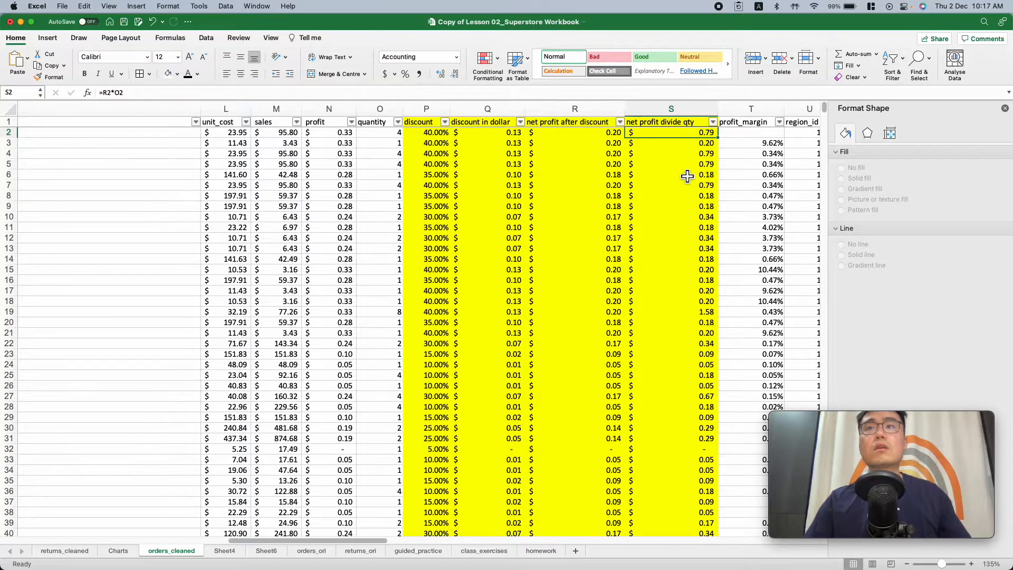
{"action": "key", "text": "Left"}
{"action": "key", "text": "Left"}
{"action": "key", "text": "Right"}
{"action": "key", "text": "Right"}
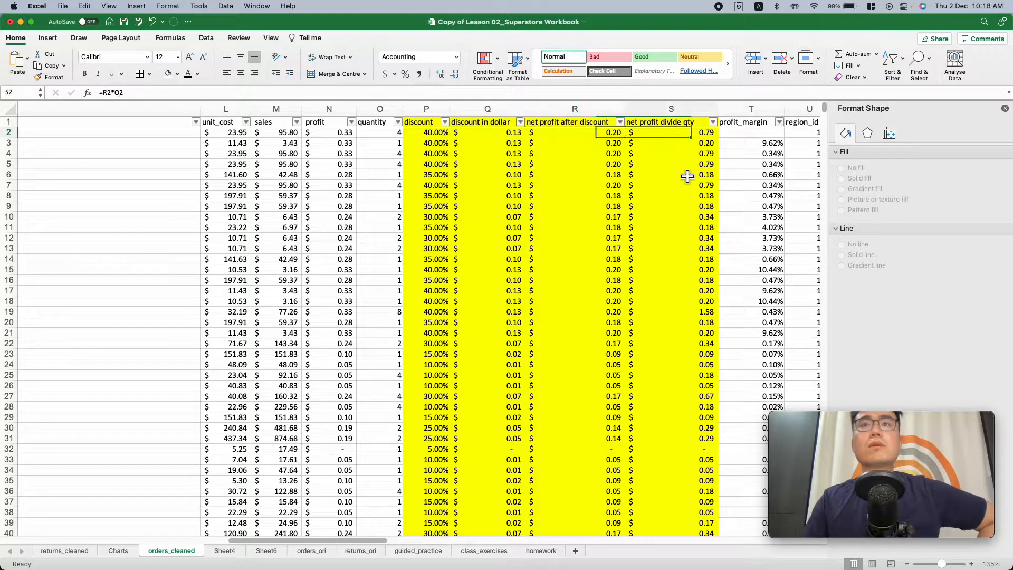
Inspect the net profit per qty lookup formula in row 2 of returns_cleaned and locate net profit divide qty in Sheet4's field list
{"action": "left_click", "coordinate": [65, 550]}
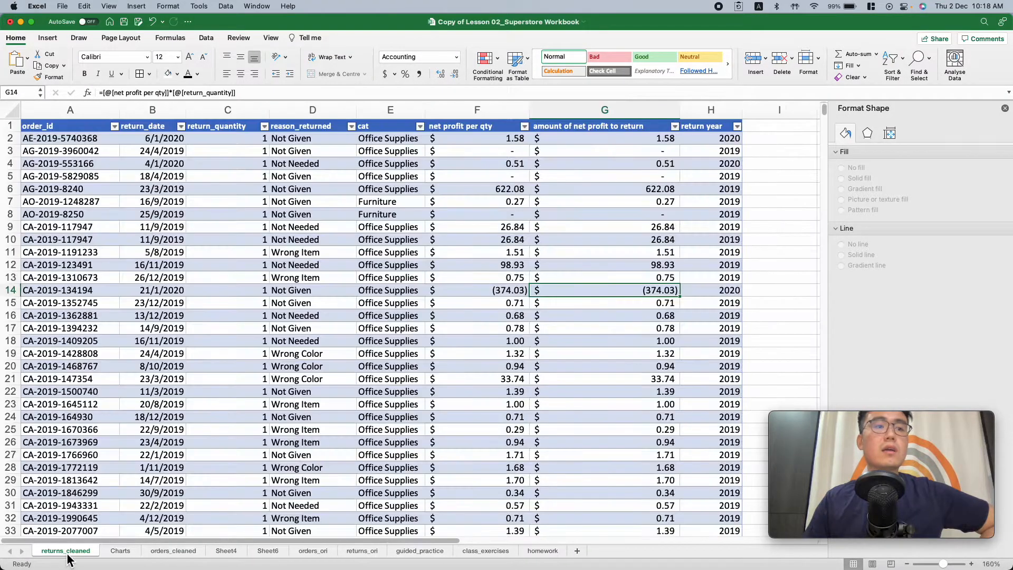
{"action": "left_click", "coordinate": [633, 142]}
{"action": "left_click", "coordinate": [628, 162]}
{"action": "left_click", "coordinate": [477, 140]}
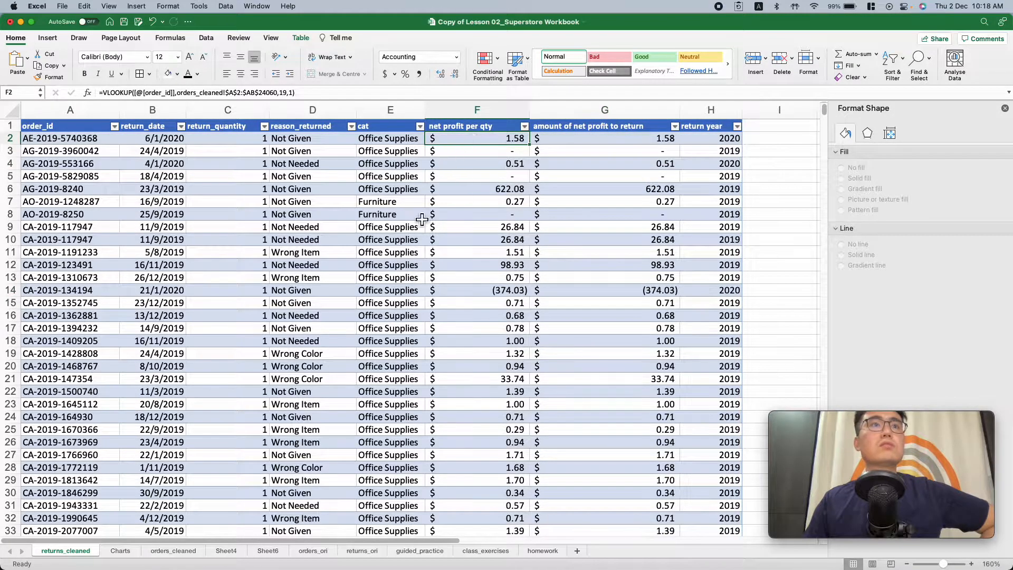
{"action": "left_click", "coordinate": [224, 550]}
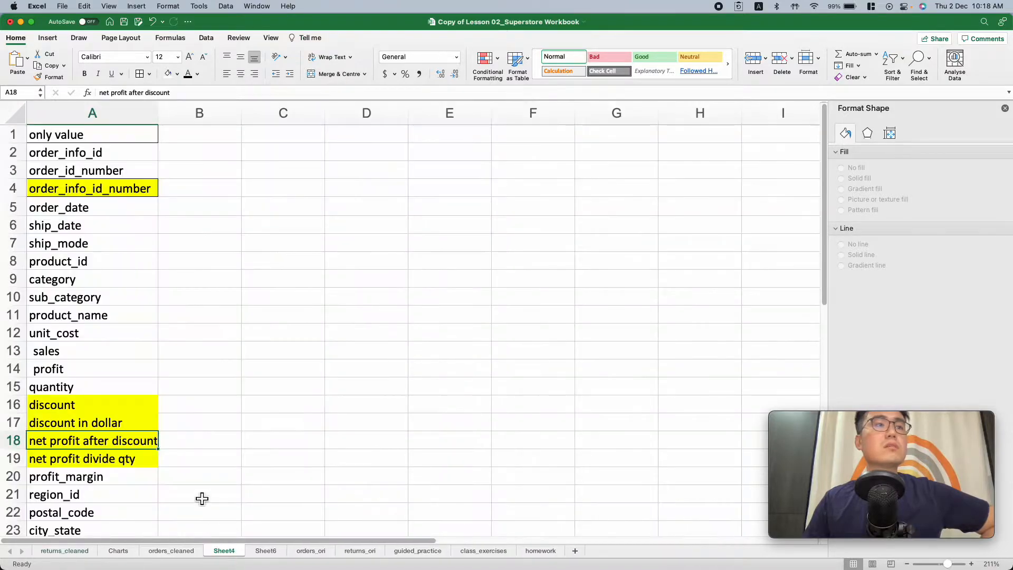
{"action": "left_click", "coordinate": [100, 466]}
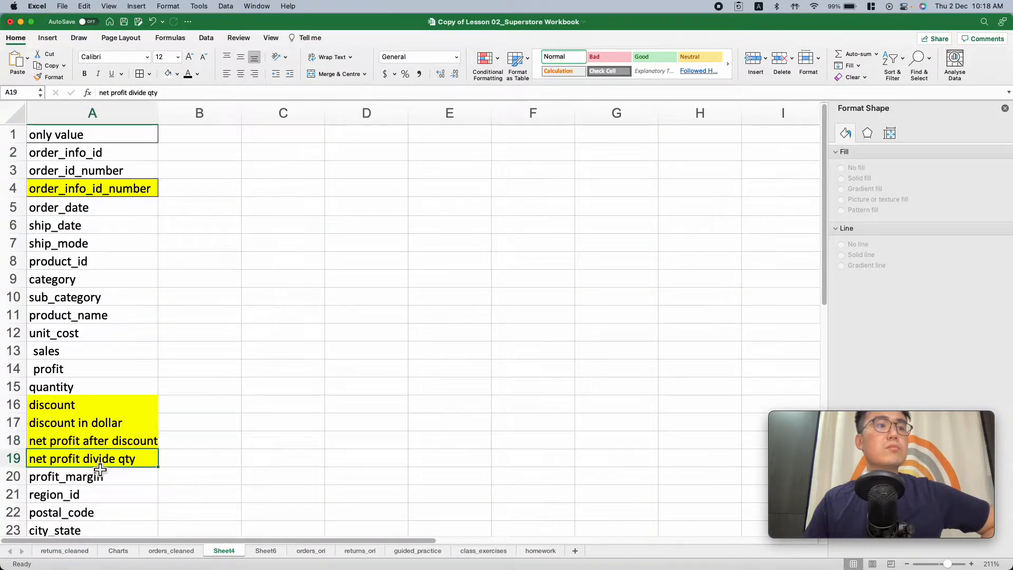
Return to orders_cleaned and view the highlighted columns from discount to net profit divide qty
{"action": "left_click", "coordinate": [65, 550]}
{"action": "left_click", "coordinate": [119, 551]}
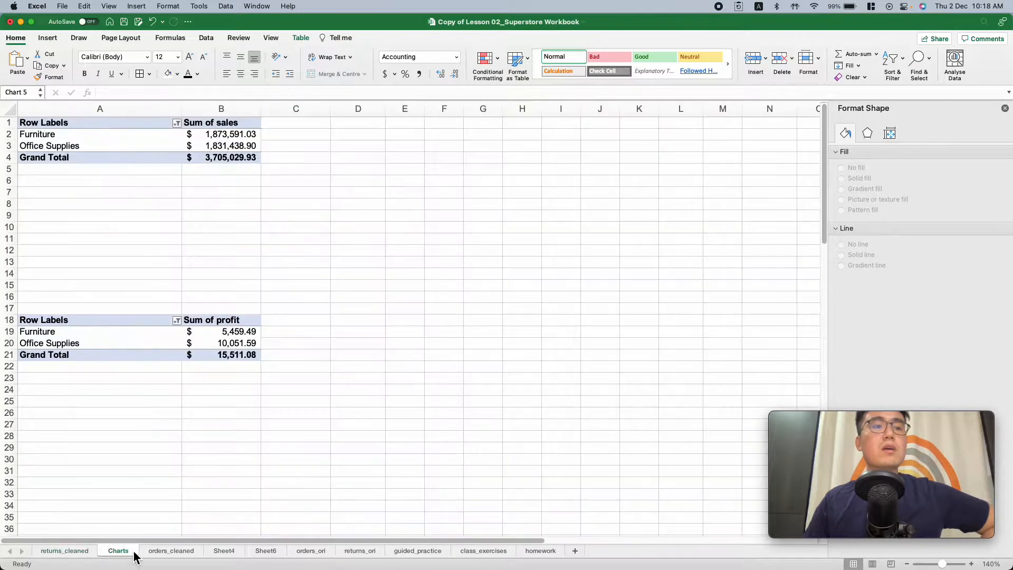
{"action": "left_click", "coordinate": [172, 550]}
{"action": "scroll", "coordinate": [703, 167], "scroll_direction": "right", "scroll_amount": 1}
{"action": "scroll", "coordinate": [703, 167], "scroll_direction": "right", "scroll_amount": 5}
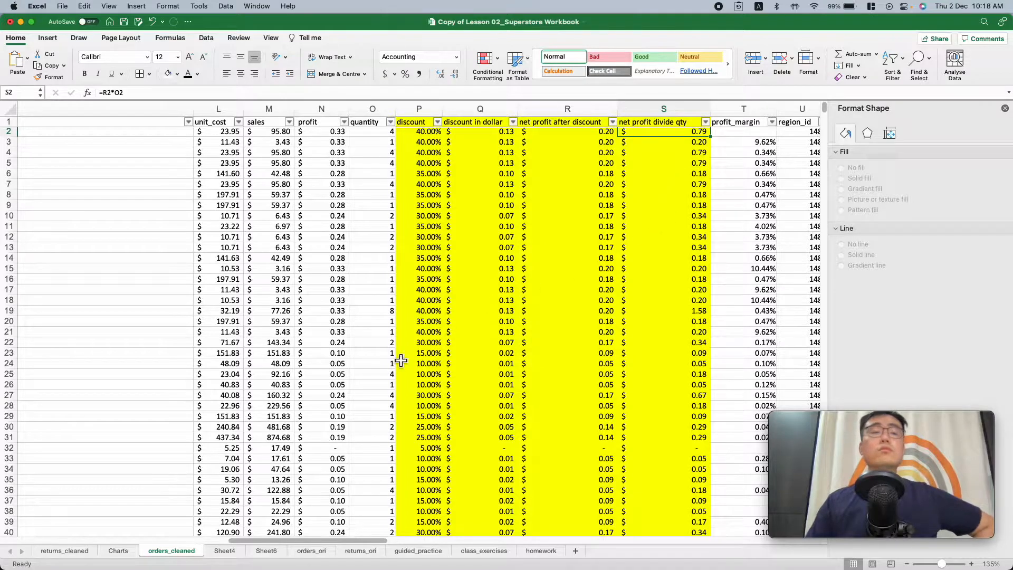
View the net profit per qty and amount of net profit to return columns in returns_cleaned
{"action": "left_click", "coordinate": [64, 551]}
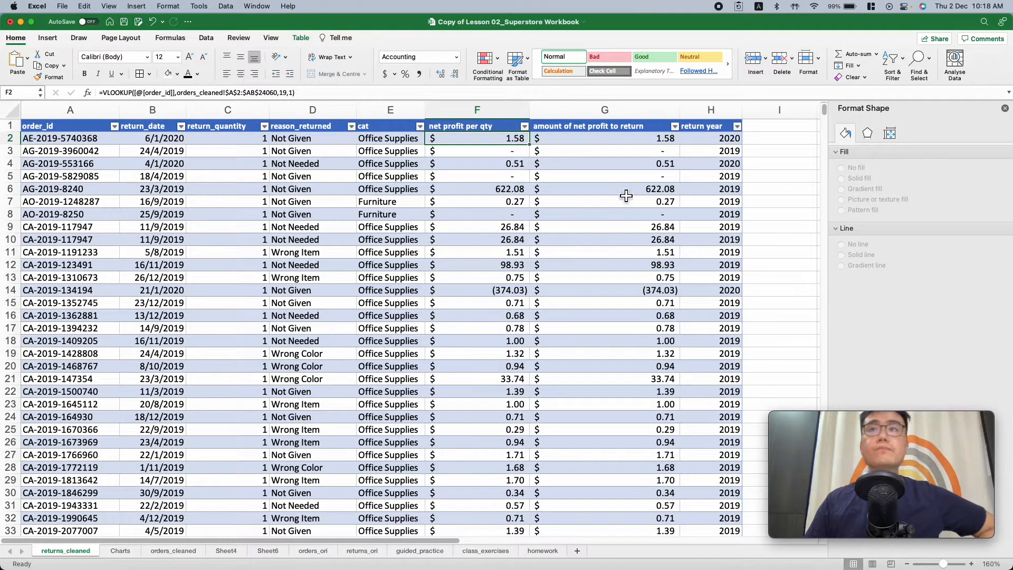
{"action": "scroll", "coordinate": [620, 343], "scroll_direction": "down", "scroll_amount": 10}
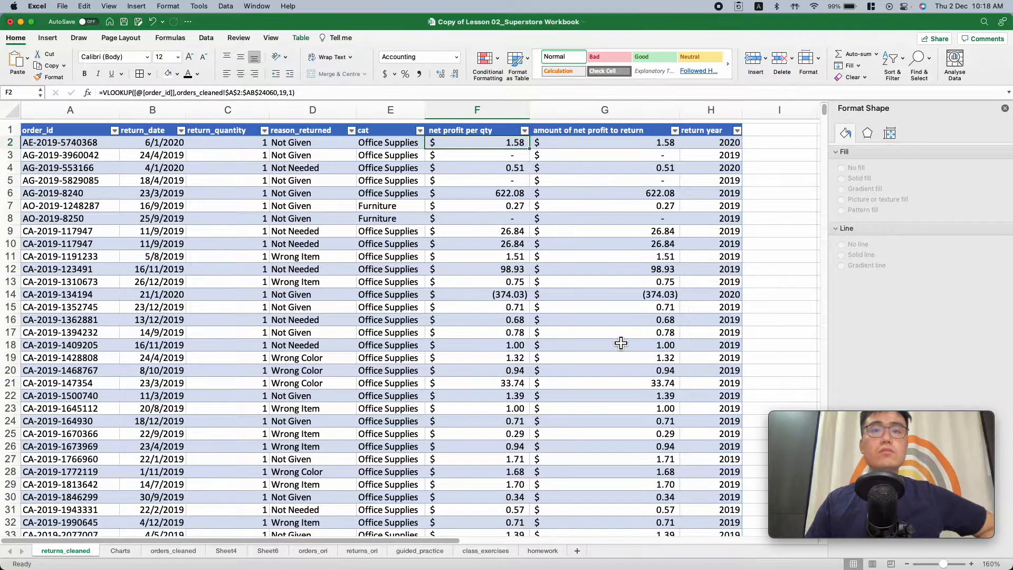
{"action": "scroll", "coordinate": [621, 343], "scroll_direction": "up", "scroll_amount": 10}
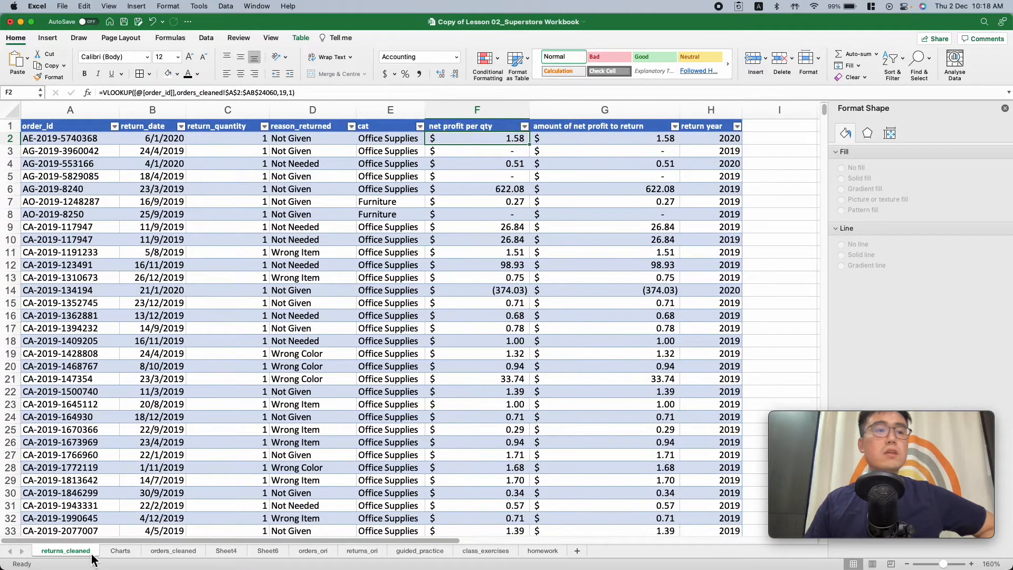
Open the Charts sheet and skim through its pivot tables and charts, from total sales in 2019 down past discounts given
{"action": "left_click", "coordinate": [118, 553]}
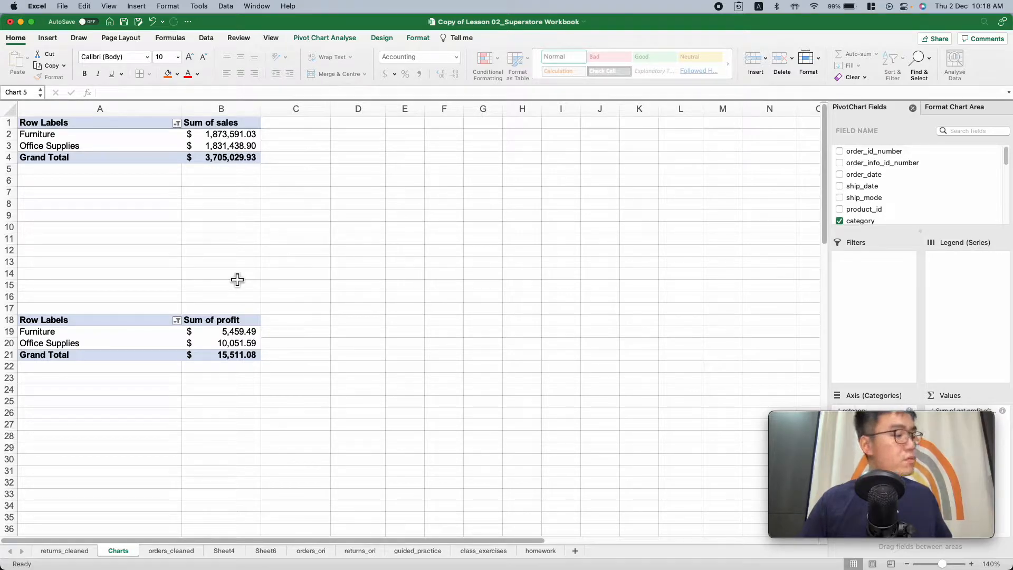
{"action": "scroll", "coordinate": [235, 275], "scroll_direction": "down", "scroll_amount": 5}
{"action": "scroll", "coordinate": [233, 271], "scroll_direction": "up", "scroll_amount": 5}
{"action": "scroll", "coordinate": [236, 271], "scroll_direction": "down", "scroll_amount": 20}
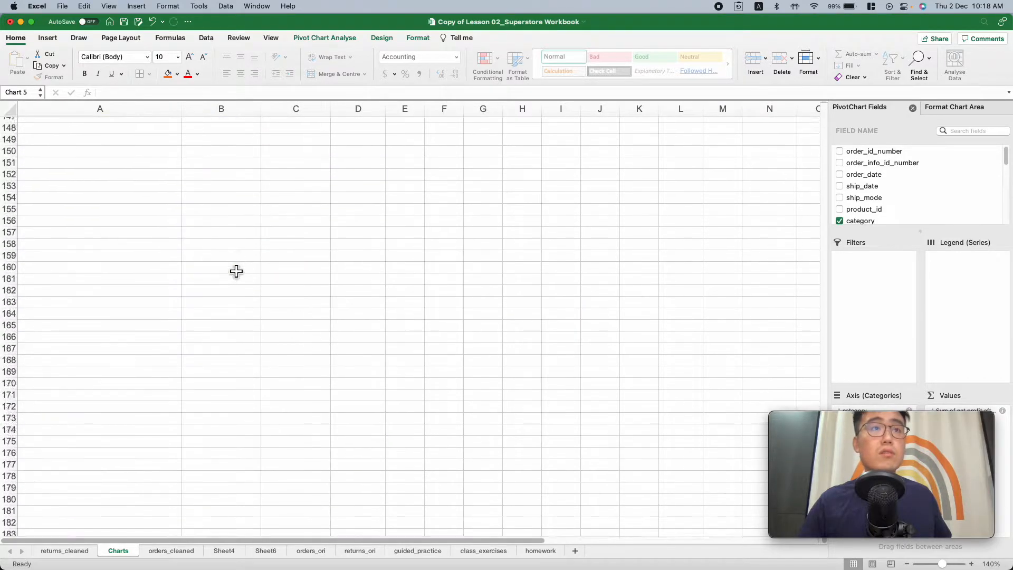
{"action": "scroll", "coordinate": [237, 272], "scroll_direction": "up", "scroll_amount": 20}
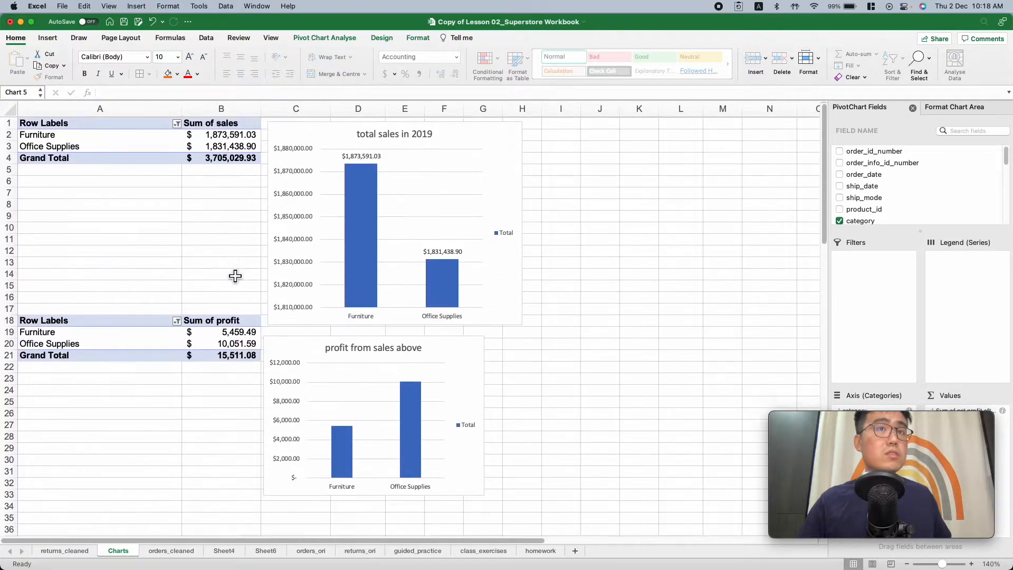
{"action": "scroll", "coordinate": [200, 266], "scroll_direction": "down", "scroll_amount": 5}
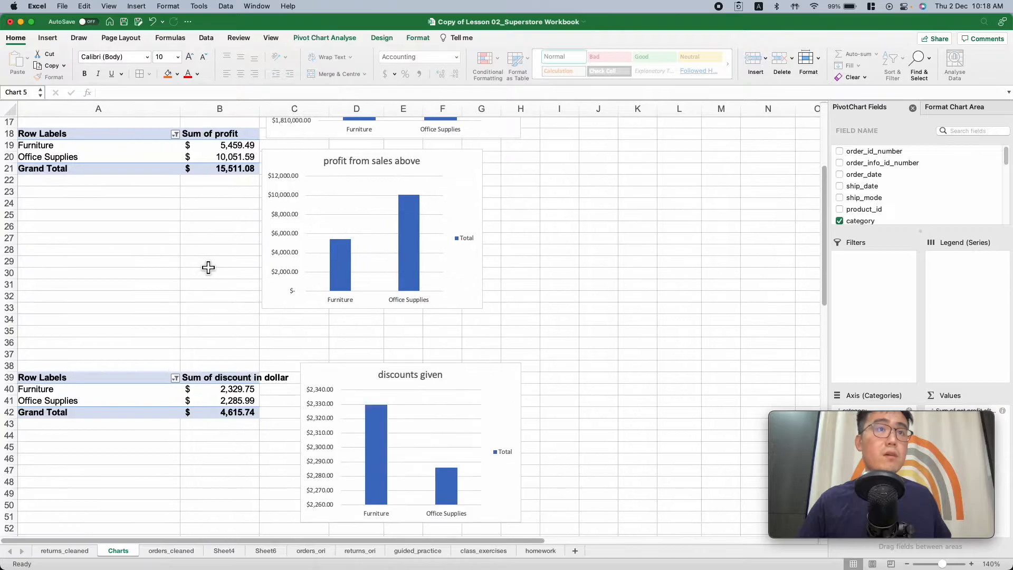
{"action": "scroll", "coordinate": [224, 329], "scroll_direction": "down", "scroll_amount": 3}
{"action": "scroll", "coordinate": [226, 327], "scroll_direction": "down", "scroll_amount": 4}
{"action": "scroll", "coordinate": [222, 324], "scroll_direction": "up", "scroll_amount": 9}
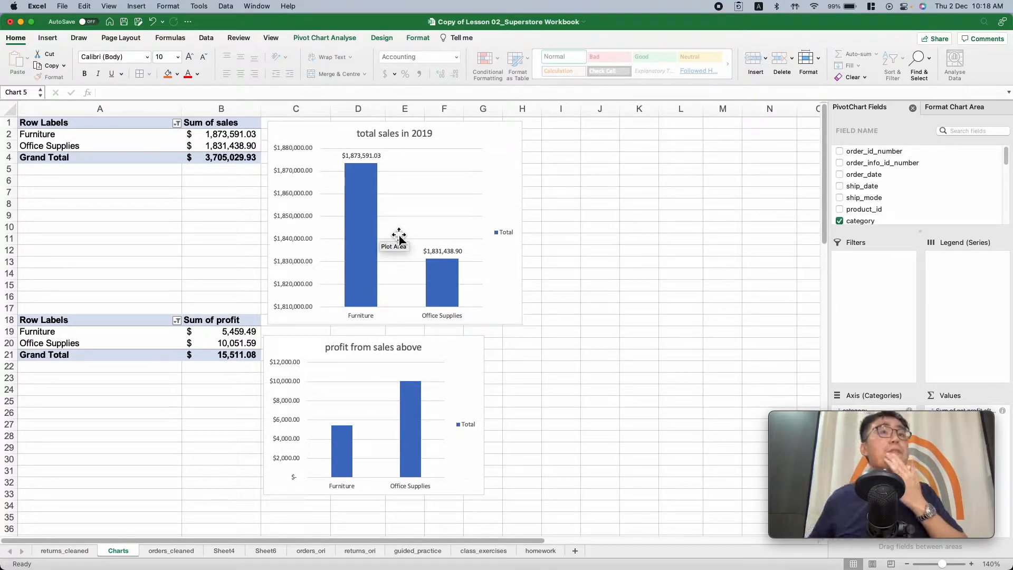
Compare the total sales in 2019 chart with the profit from sales above chart for Furniture and Office Supplies
{"action": "scroll", "coordinate": [399, 238], "scroll_direction": "down", "scroll_amount": 3}
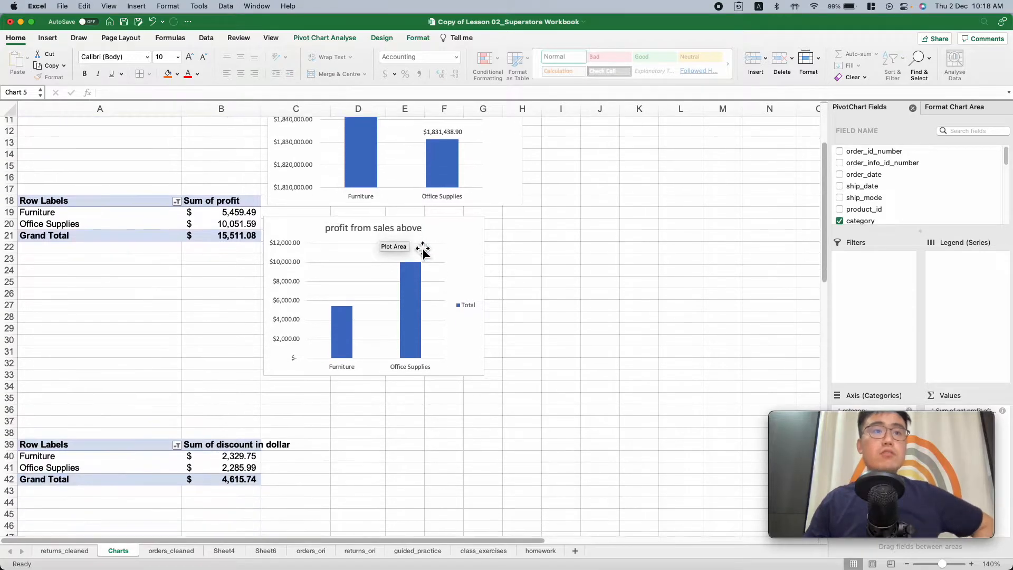
{"action": "scroll", "coordinate": [399, 242], "scroll_direction": "up", "scroll_amount": 3}
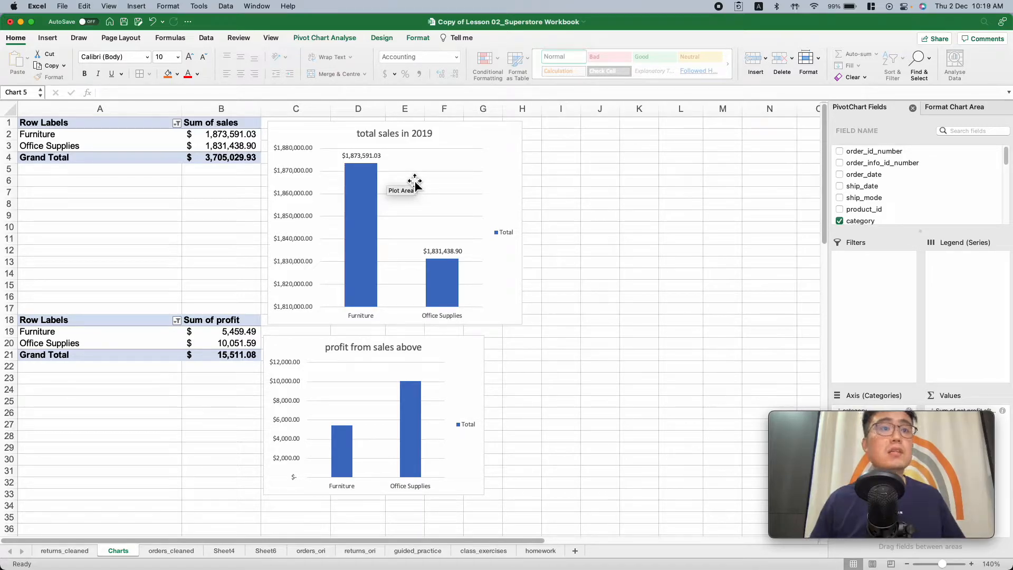
{"action": "mouse_move", "coordinate": [386, 380]}
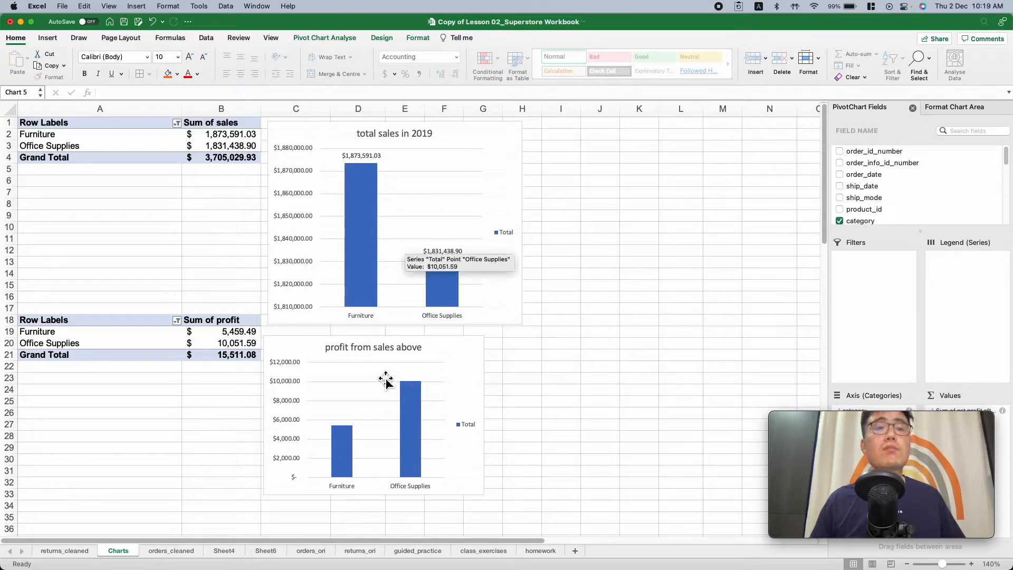
Examine the discounts given and net profit after discounts charts, continuing to the 2019 quarterly returns pivot table and chart
{"action": "scroll", "coordinate": [386, 380], "scroll_direction": "down", "scroll_amount": 10}
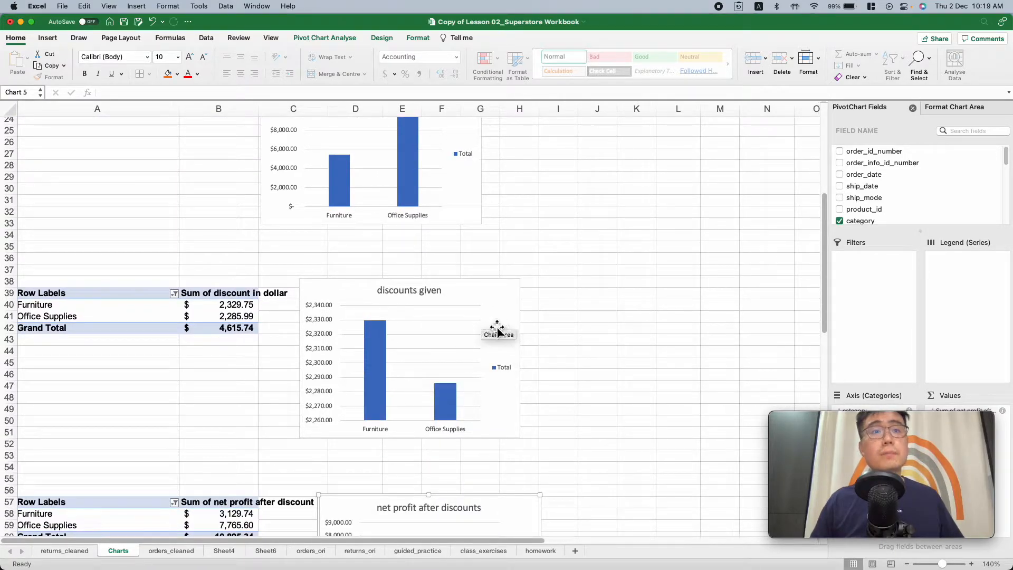
{"action": "mouse_move", "coordinate": [381, 342]}
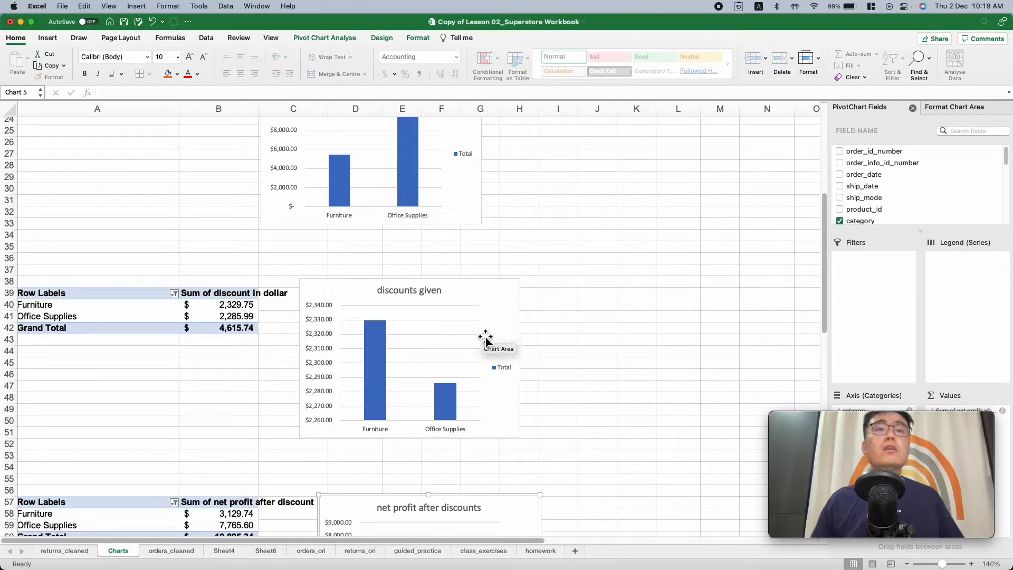
{"action": "scroll", "coordinate": [507, 333], "scroll_direction": "down", "scroll_amount": 5}
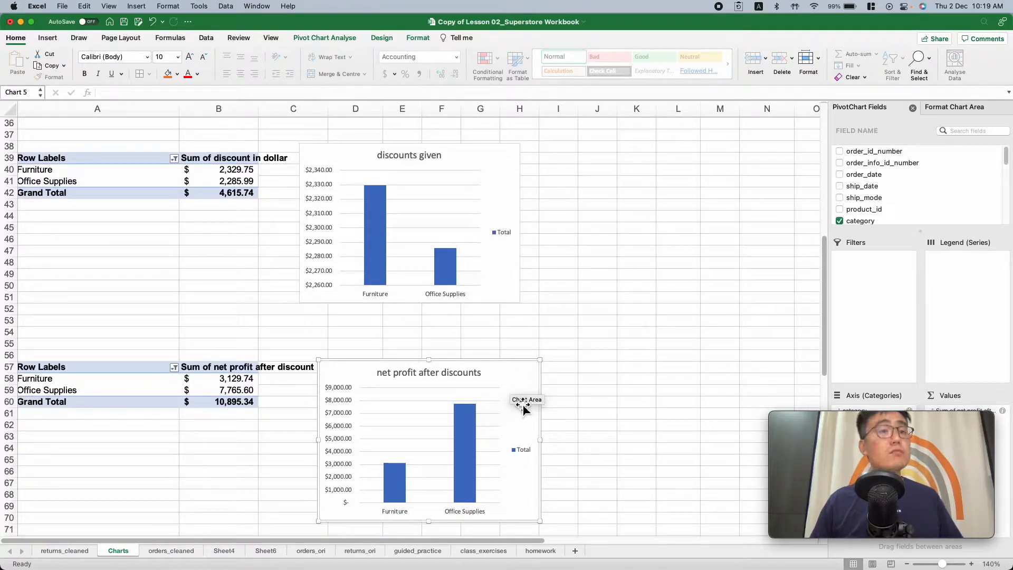
{"action": "scroll", "coordinate": [524, 408], "scroll_direction": "down", "scroll_amount": 10}
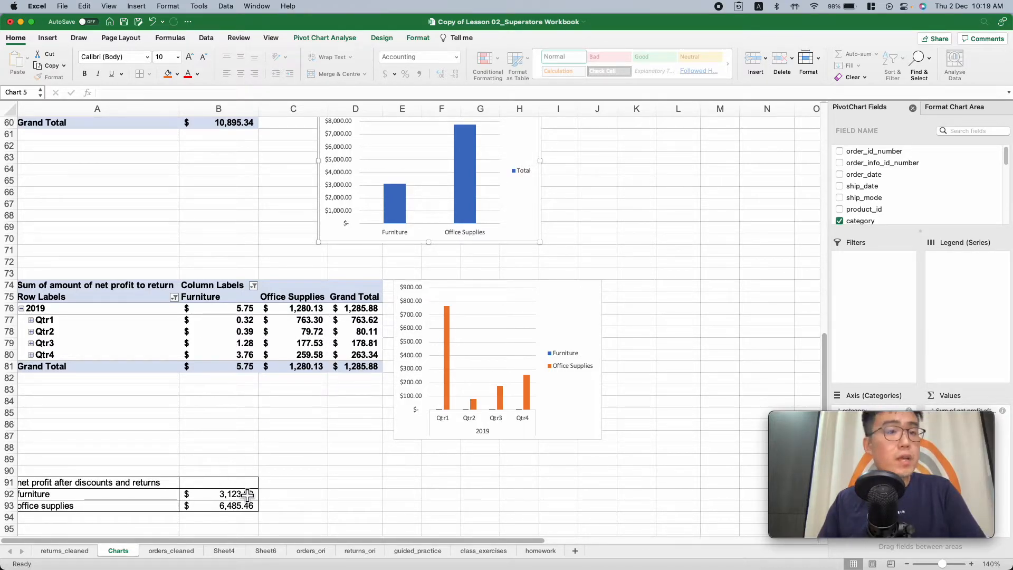
{"action": "scroll", "coordinate": [243, 496], "scroll_direction": "left", "scroll_amount": 1}
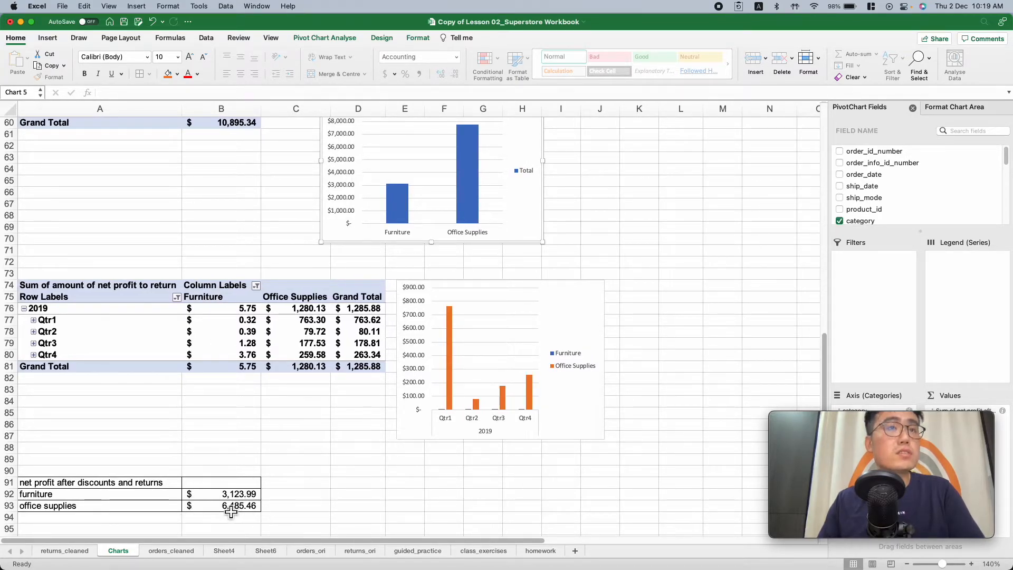
Check orders_cleaned briefly, return to Charts and review the quarterly returns chart and the net profit after discounts and returns table
{"action": "left_click", "coordinate": [174, 550]}
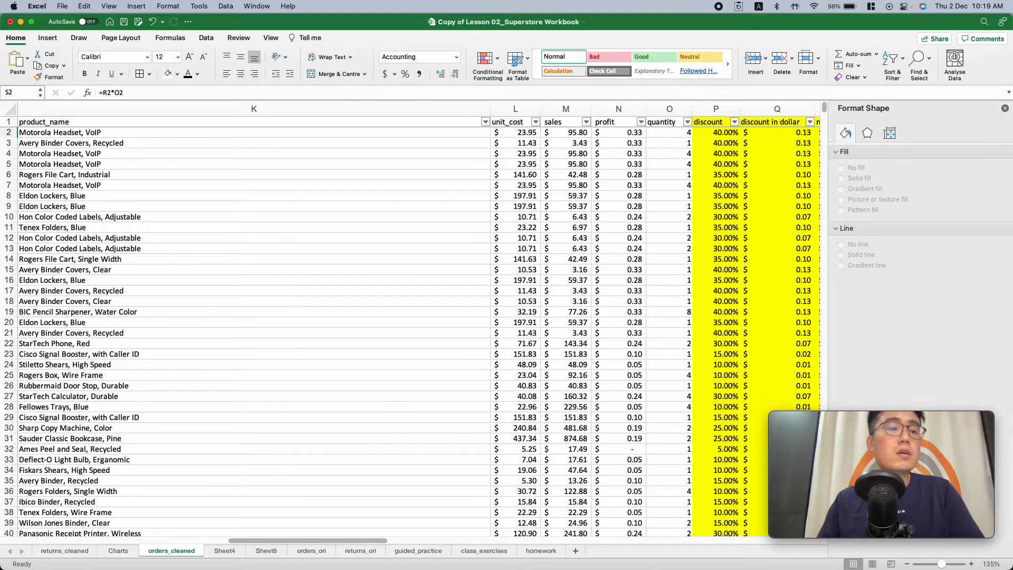
{"action": "left_click", "coordinate": [118, 550]}
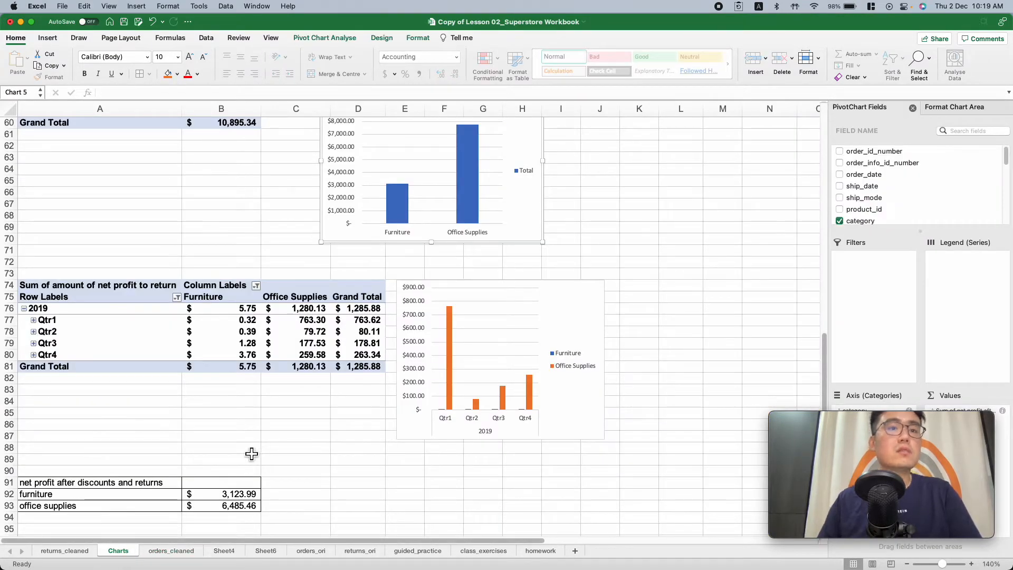
{"action": "scroll", "coordinate": [237, 464], "scroll_direction": "down", "scroll_amount": 5}
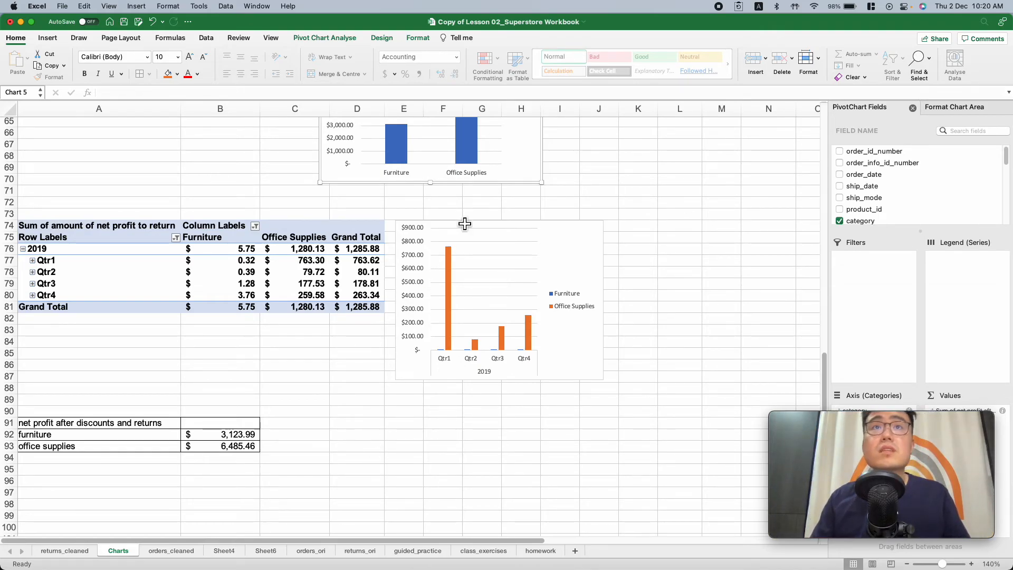
{"action": "scroll", "coordinate": [601, 200], "scroll_direction": "down", "scroll_amount": 1}
{"action": "scroll", "coordinate": [606, 199], "scroll_direction": "right", "scroll_amount": 1}
{"action": "scroll", "coordinate": [480, 228], "scroll_direction": "left", "scroll_amount": 2}
{"action": "scroll", "coordinate": [241, 192], "scroll_direction": "up", "scroll_amount": 20}
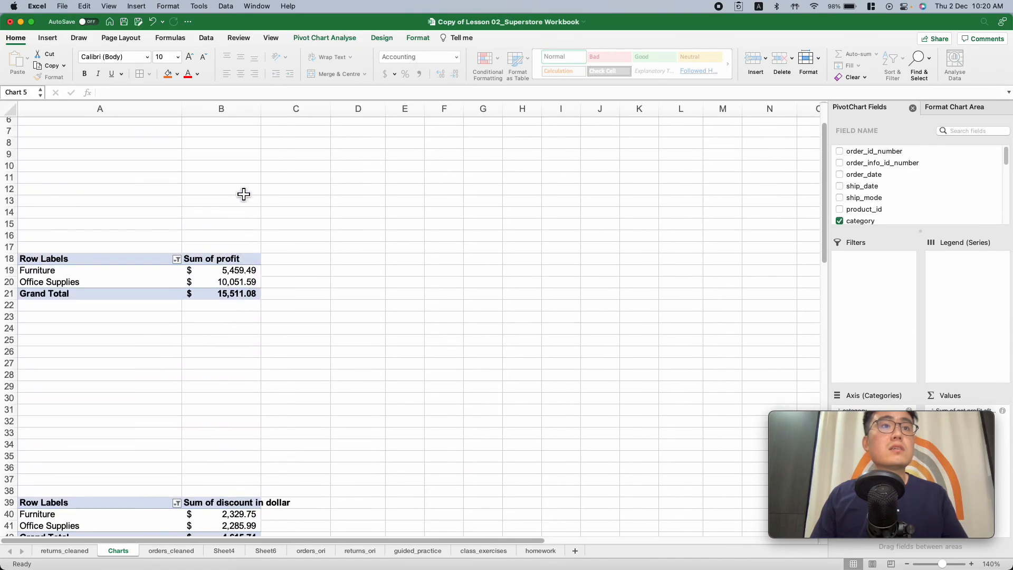